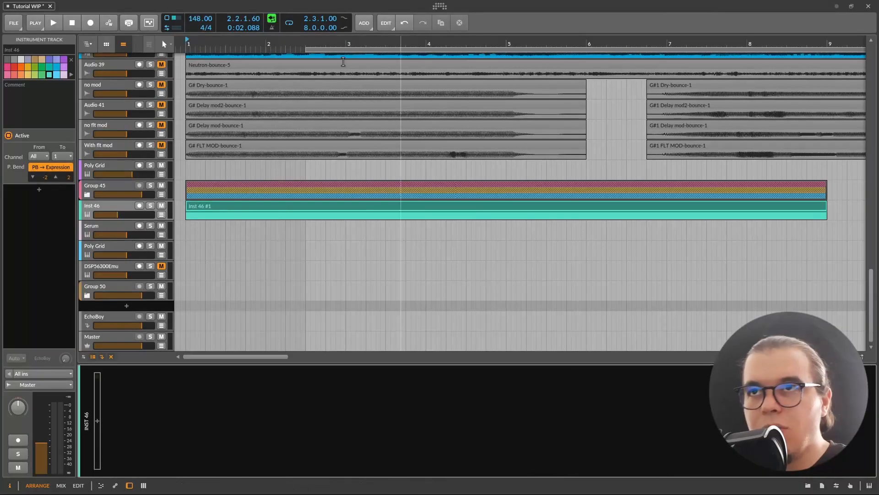
- Find the Polysynth instrument and insert it on the Inst 46 track
click(114, 207)
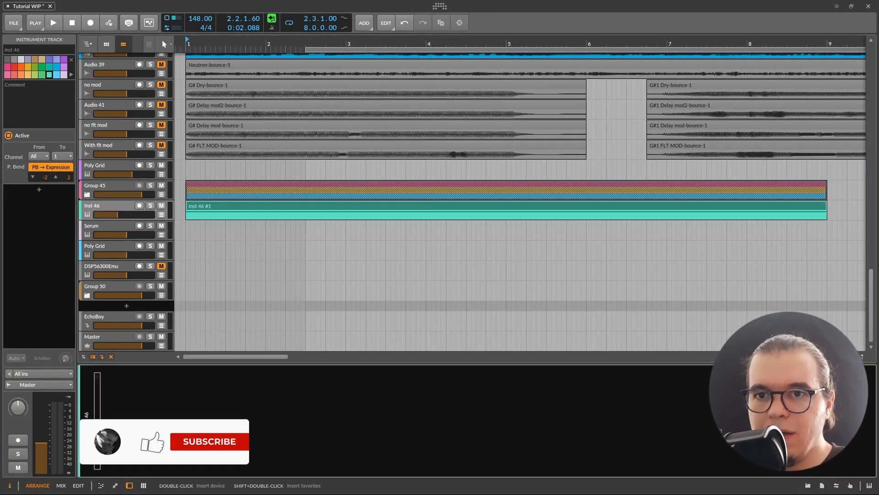
click(97, 421)
text(poly)
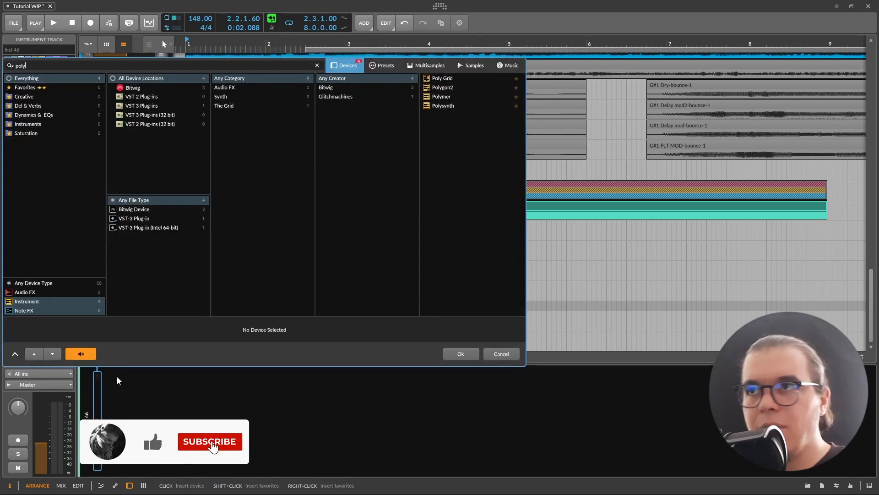
click(448, 108)
double_click(447, 108)
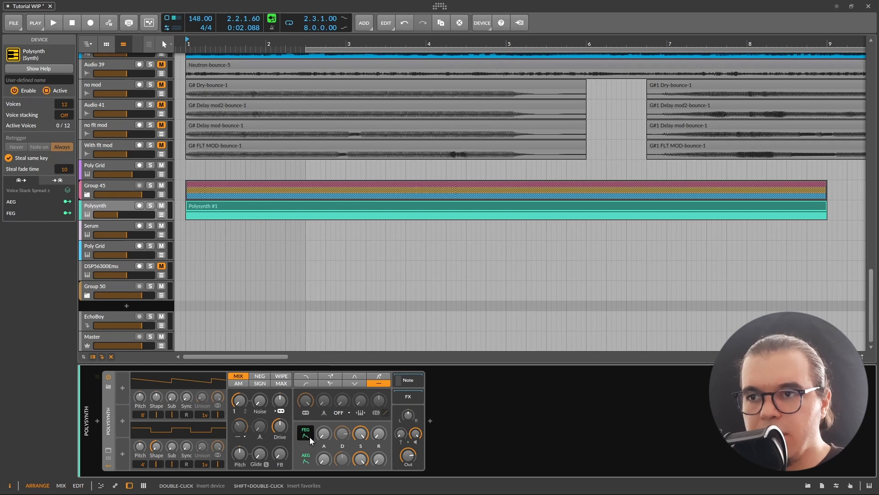
- Enable the Note Grid device in Polysynth's note chain, then solo the track and audition it
click(408, 379)
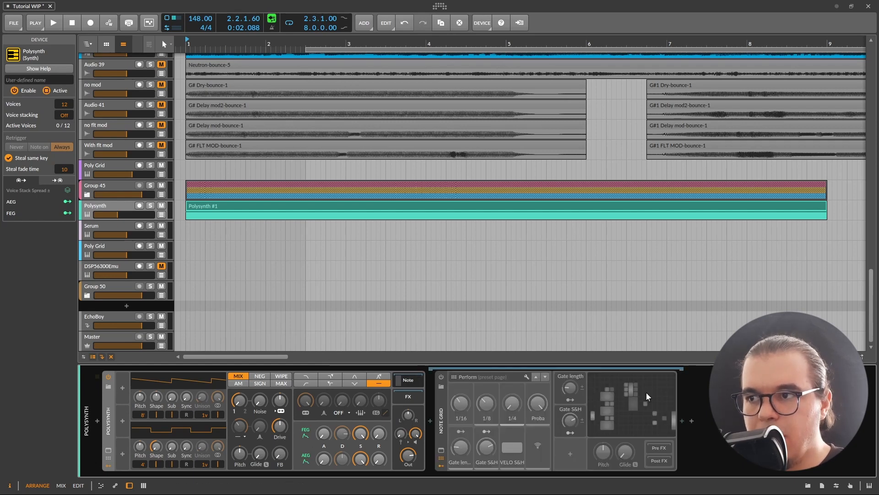
click(442, 377)
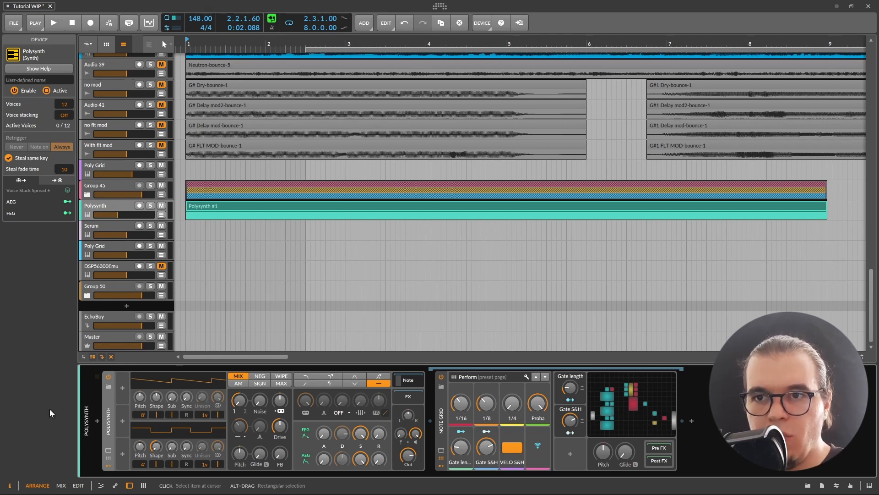
key(space)
click(150, 206)
key(space)
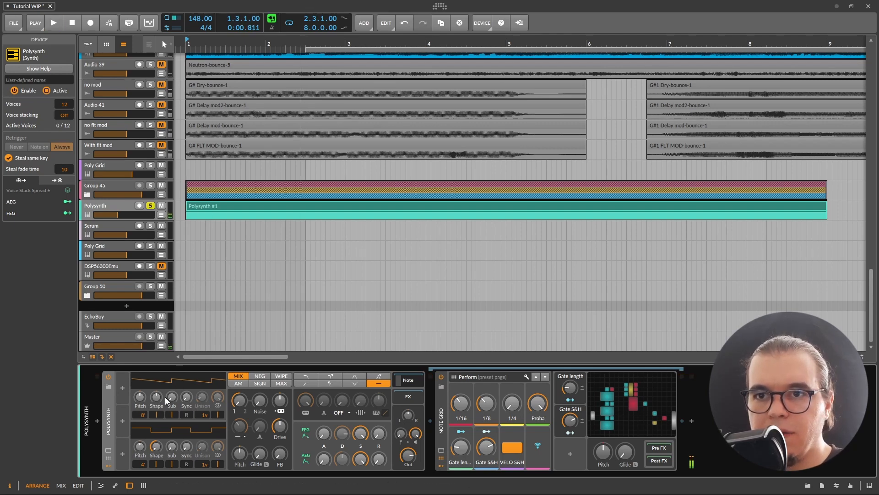
- Set Polysynth's first oscillator to the 16' octave and audition the sound
drag(144, 414, 144, 424)
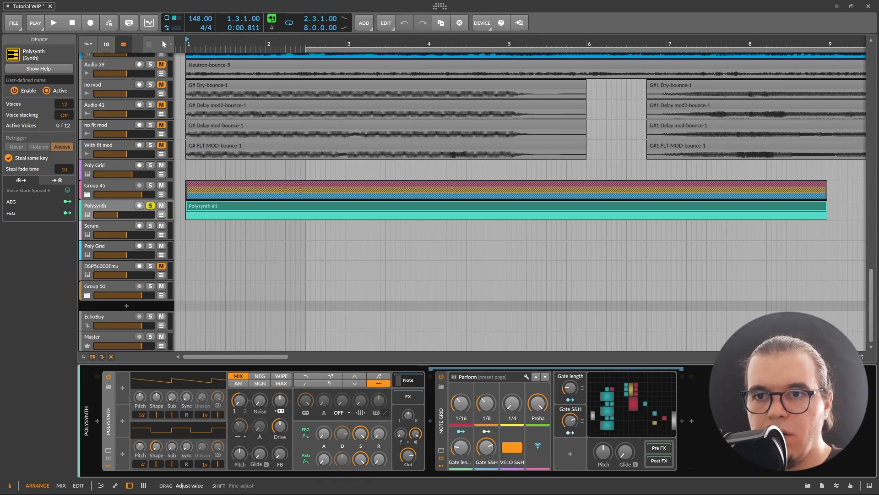
key(space)
key(space)
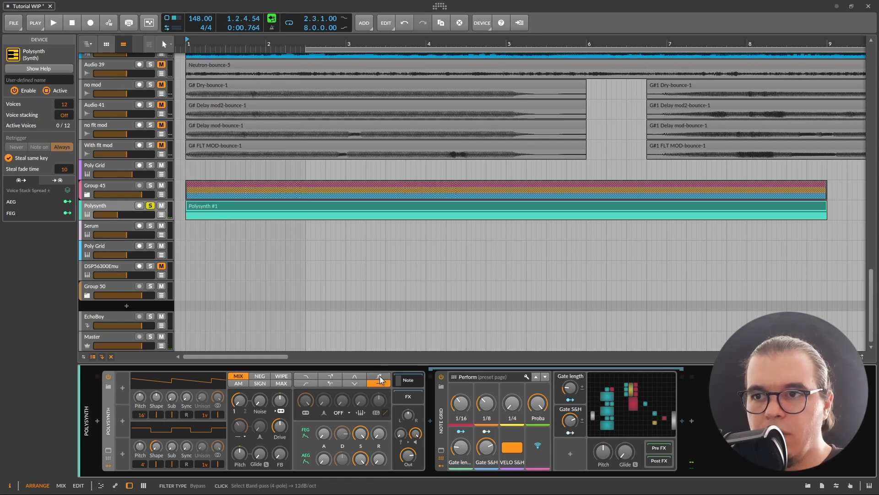
- Set Polysynth's filter to 4-pole band-pass with 60% resonance and about 5.46 kHz cutoff, checking it in playback
click(380, 379)
drag(324, 400, 323, 390)
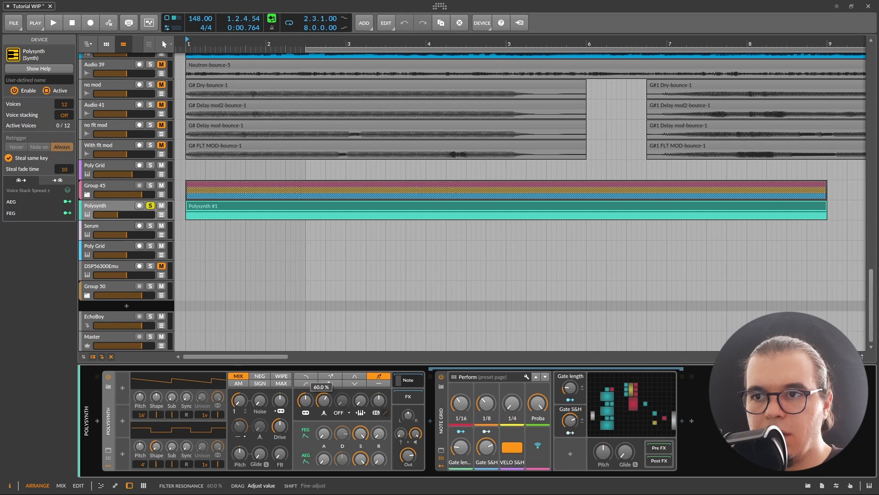
key(space)
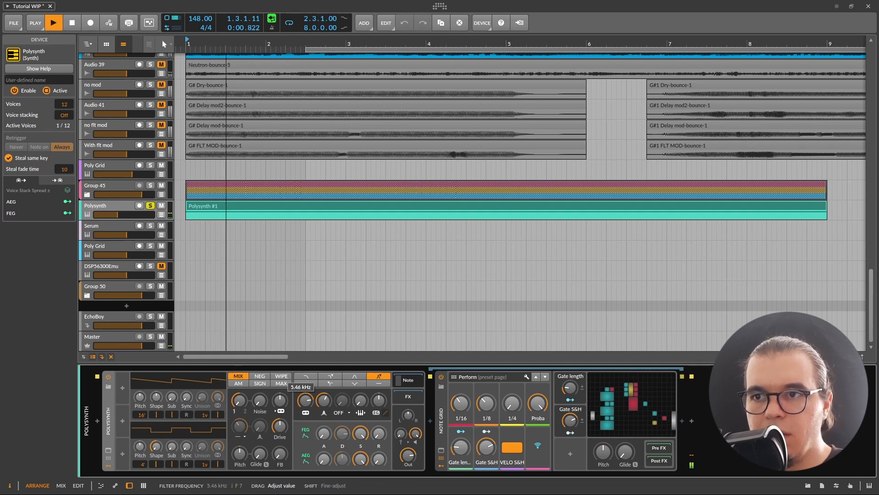
- Add a Random modulator to Polysynth and map it to the filter frequency with an amount of 50
click(123, 388)
text(random)
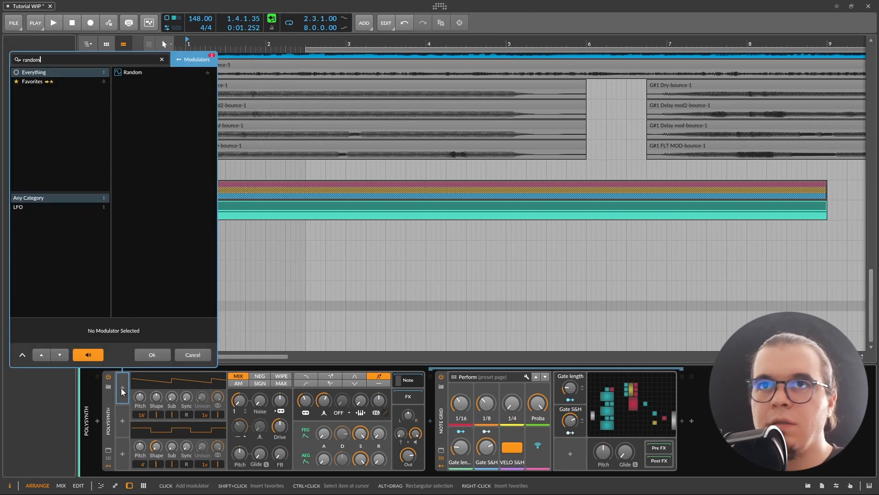
double_click(142, 74)
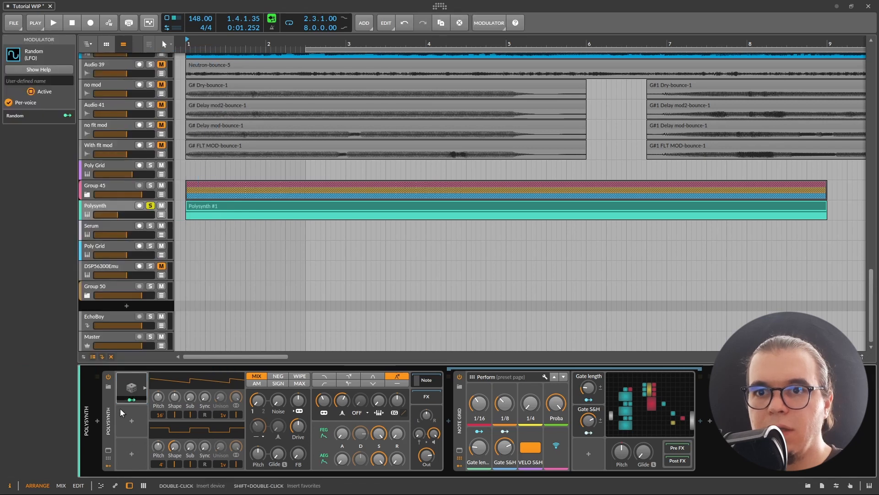
click(133, 398)
drag(323, 403, 323, 390)
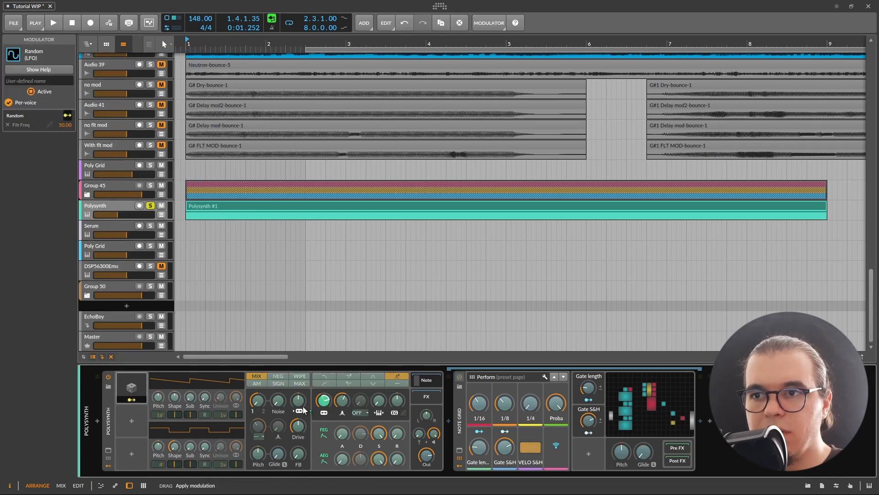
- Set the Random modulator's rate to 8th notes and audition the filter modulation
click(126, 396)
click(201, 390)
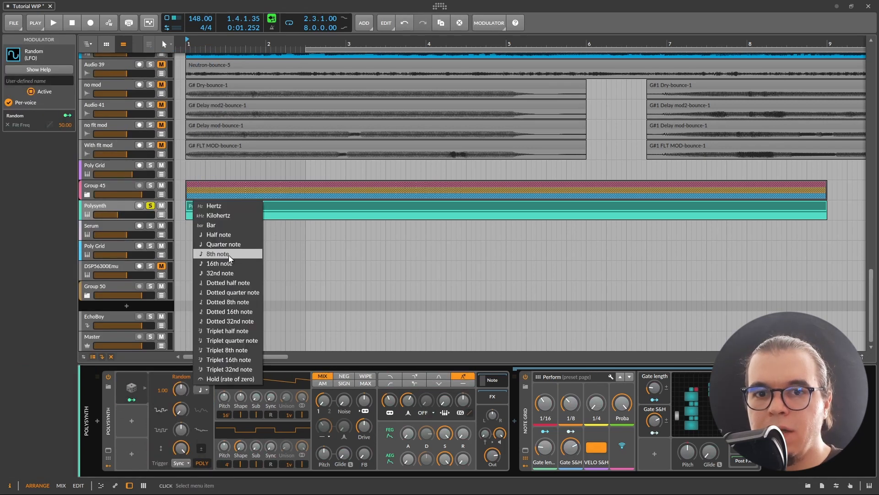
click(230, 254)
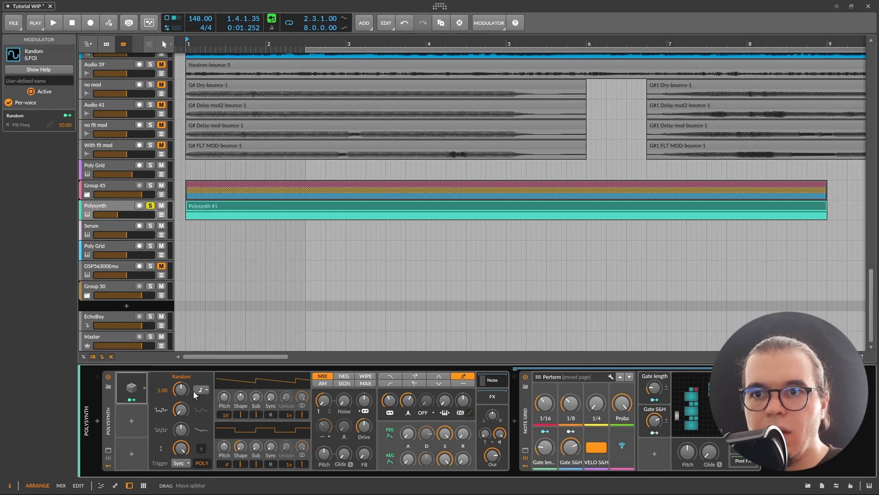
key(space)
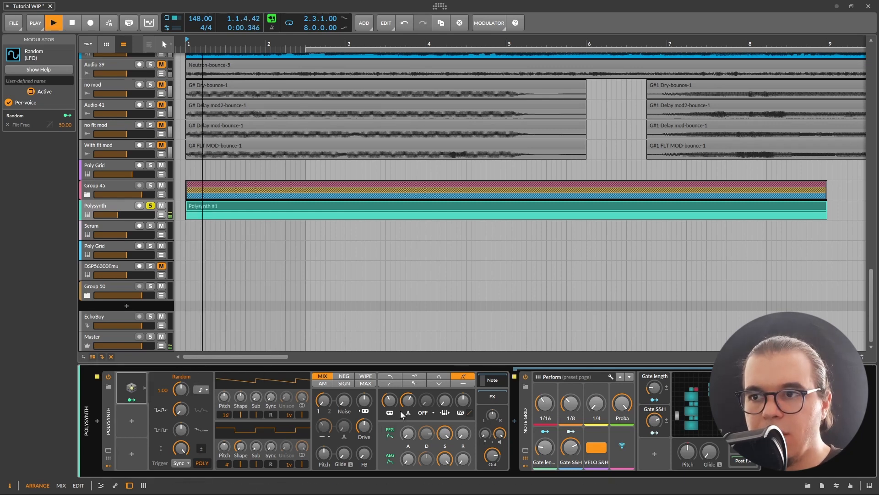
key(space)
key(space)
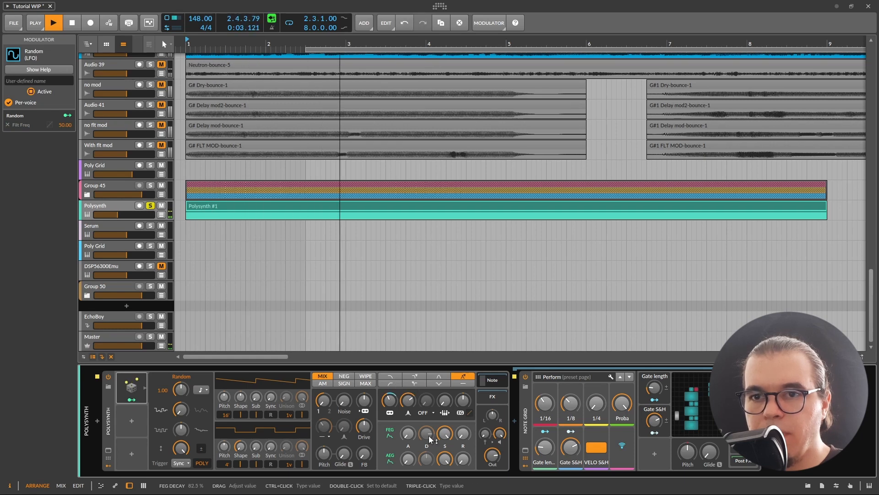
key(space)
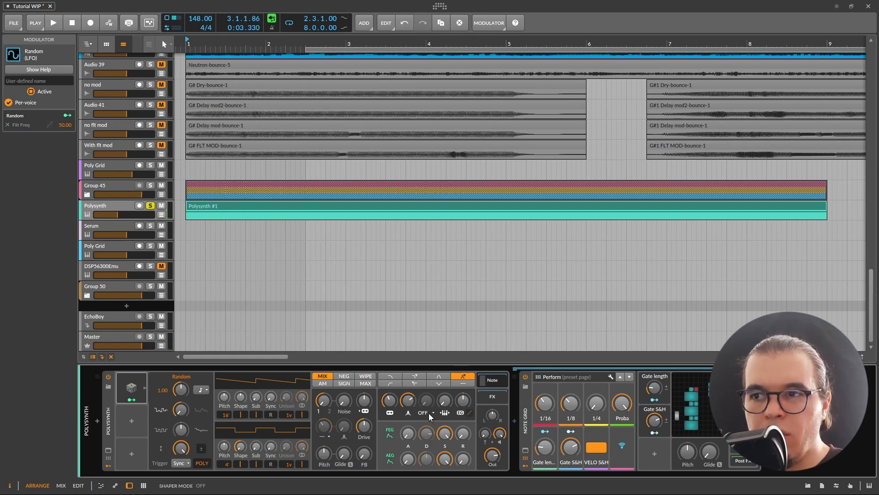
- Apply the SINE waveshaper in Polysynth's filter section, raise its drive slightly and play the result
click(429, 413)
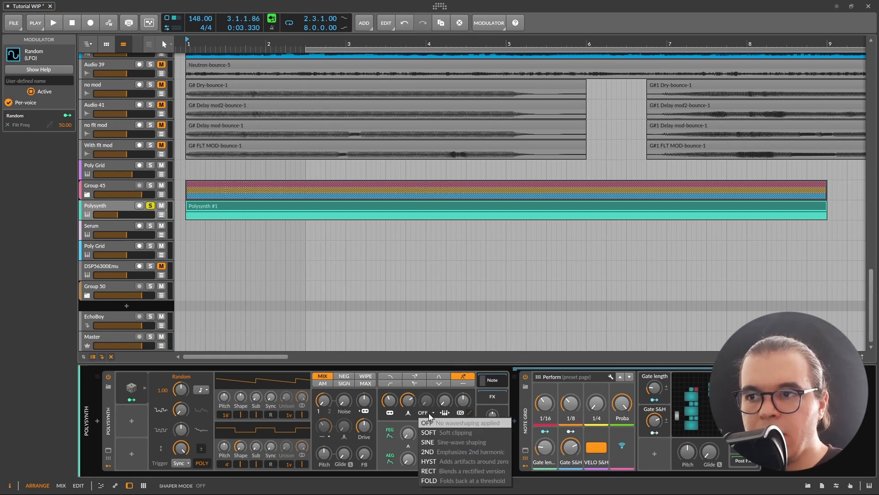
click(451, 443)
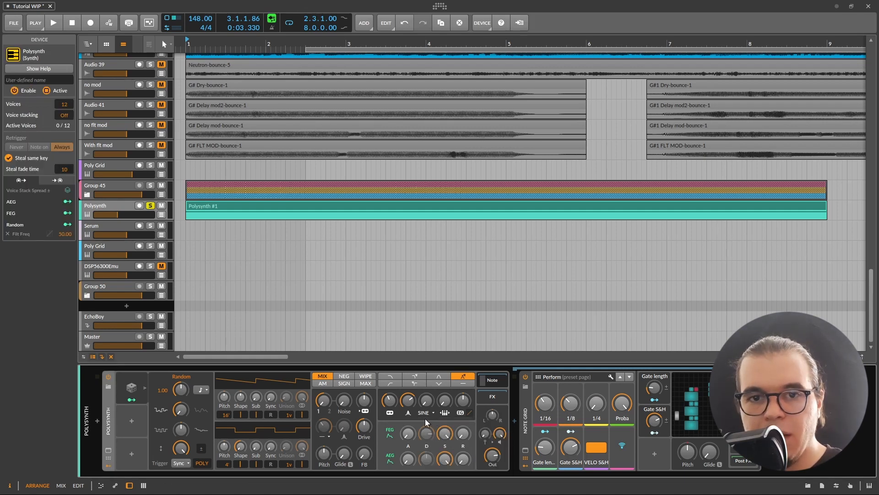
drag(425, 401, 425, 397)
key(space)
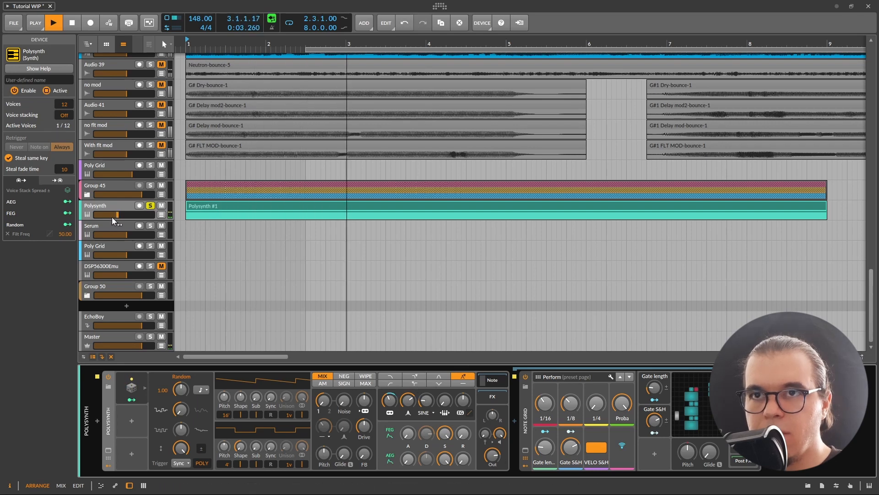
- Raise the Polysynth track's volume during soloed playback, then stop the transport
drag(112, 214, 120, 214)
click(150, 205)
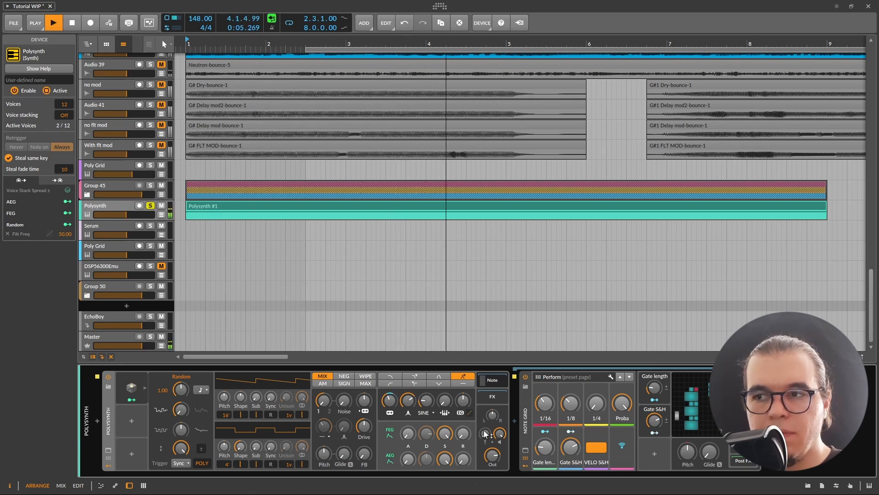
key(space)
- Insert Delay+ in Polysynth's FX chain and audition it while adjusting the synth's filter section
click(490, 398)
click(518, 420)
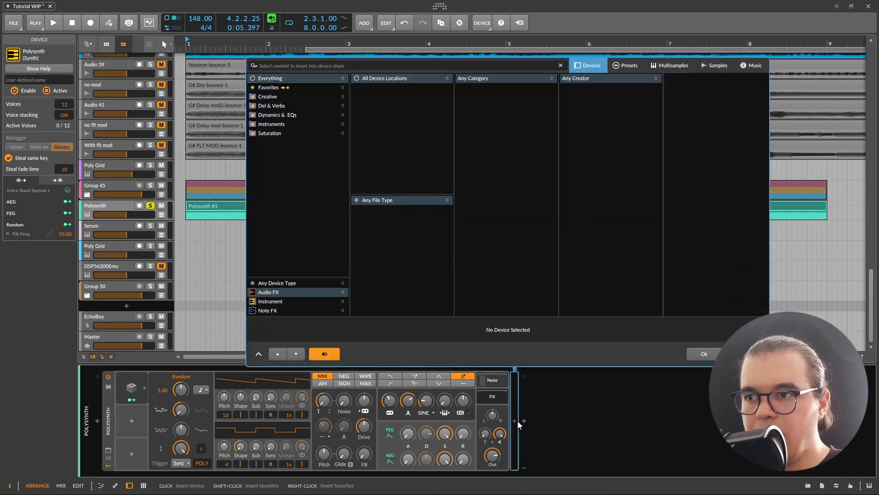
key(space)
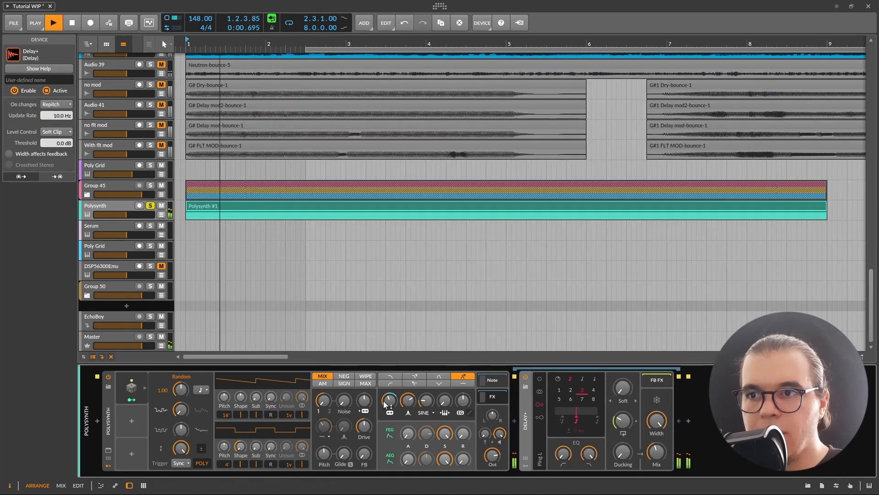
drag(408, 400, 426, 399)
key(space)
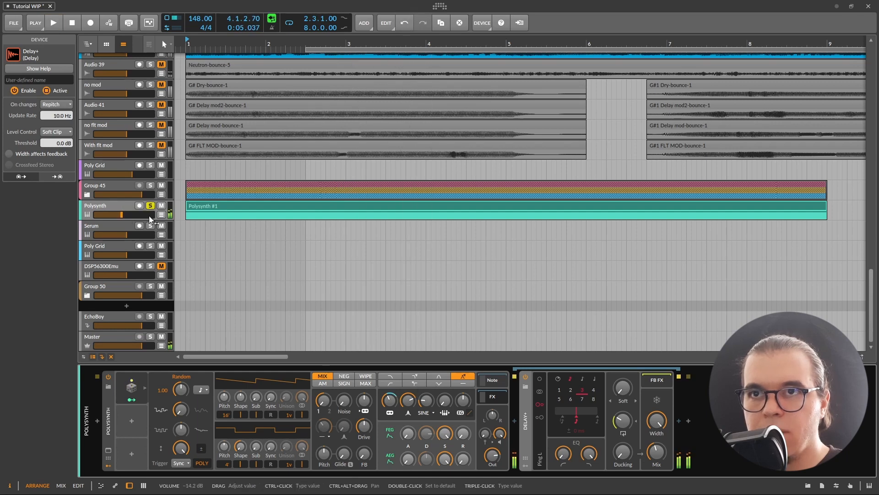
- Unsolo the Polysynth track and nudge its volume up slightly while listening to it in the mix
click(116, 208)
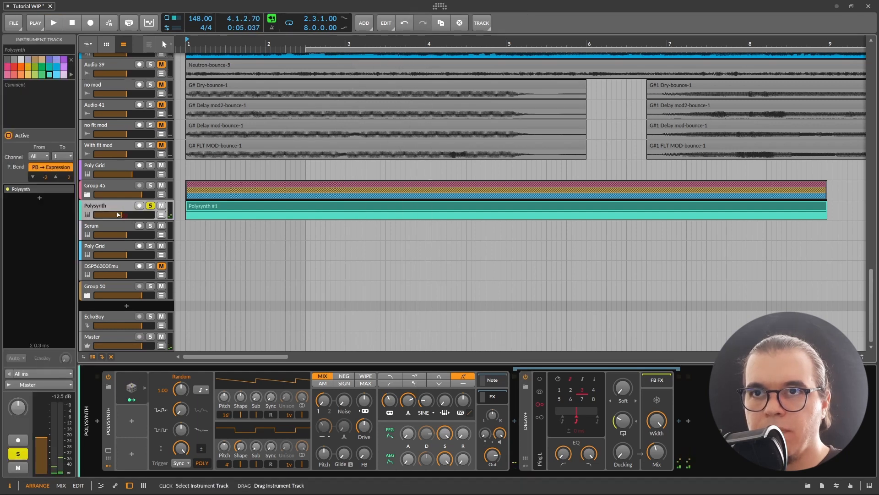
click(149, 206)
key(space)
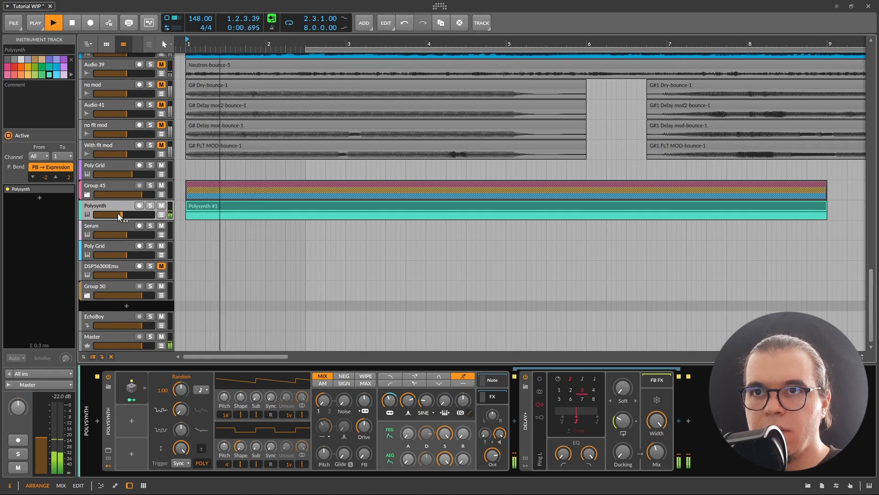
drag(124, 214, 125, 214)
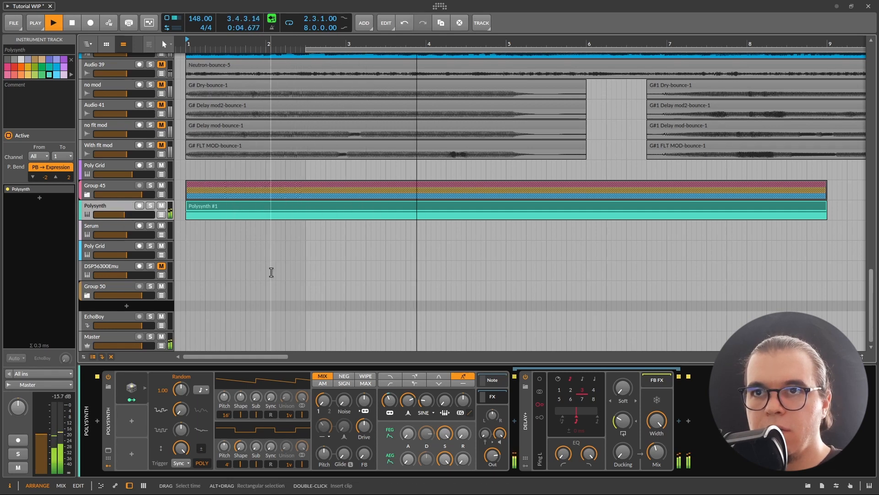
key(space)
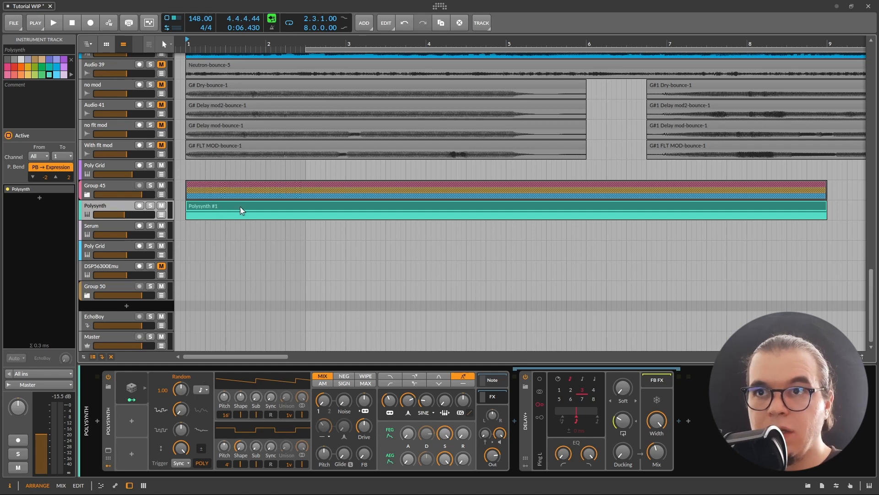
- Move the Polysynth clip to the Serum track and show the FX page in Serum's plug-in window
drag(241, 210, 224, 227)
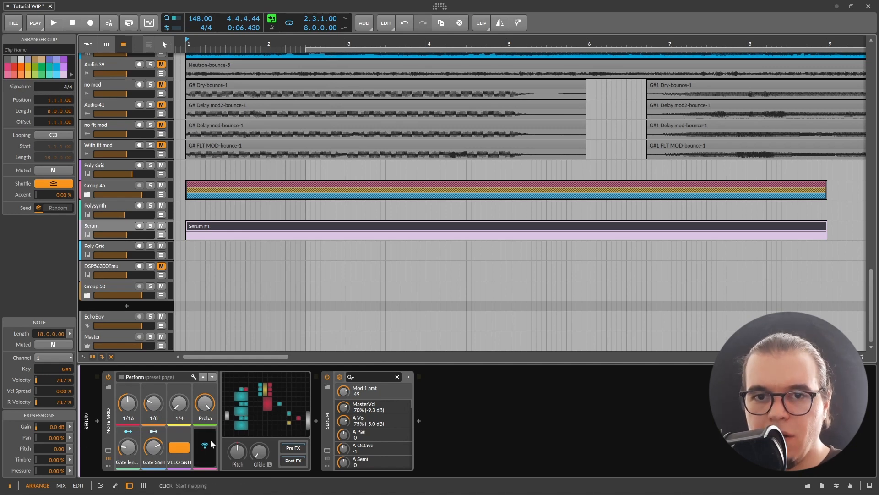
click(328, 449)
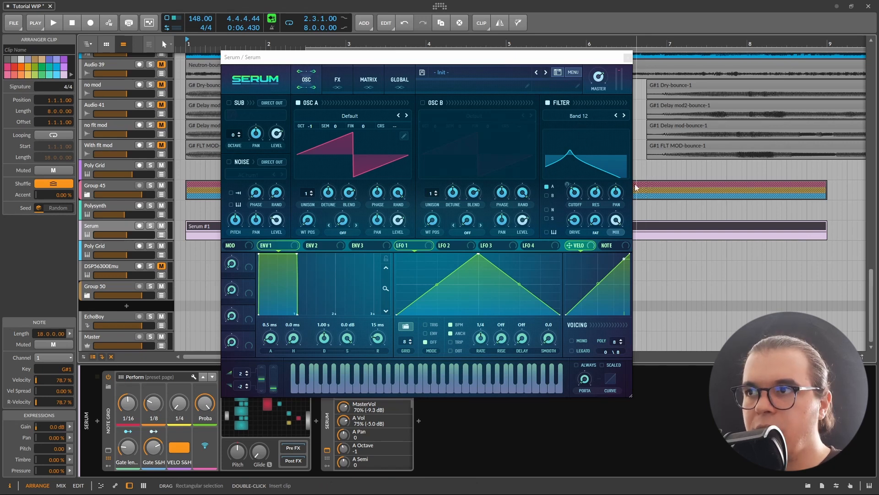
click(340, 87)
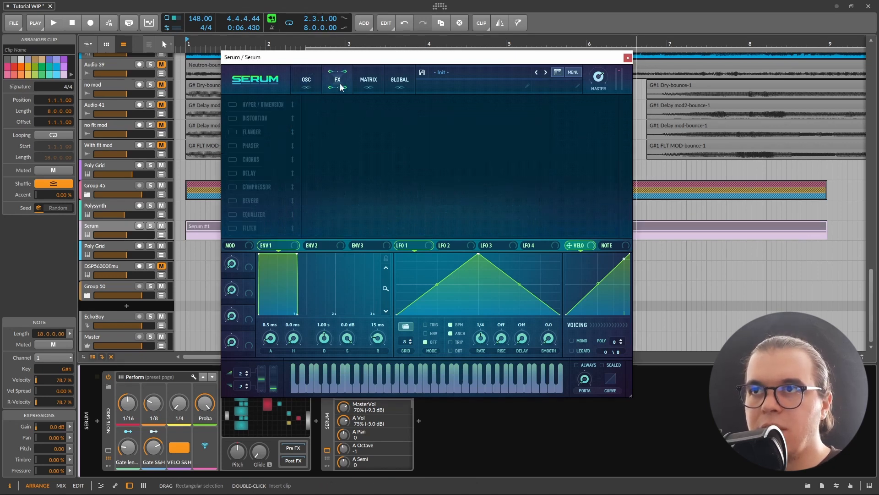
- Solo the Serum track, play it and raise its volume to -6.0 dB
click(150, 226)
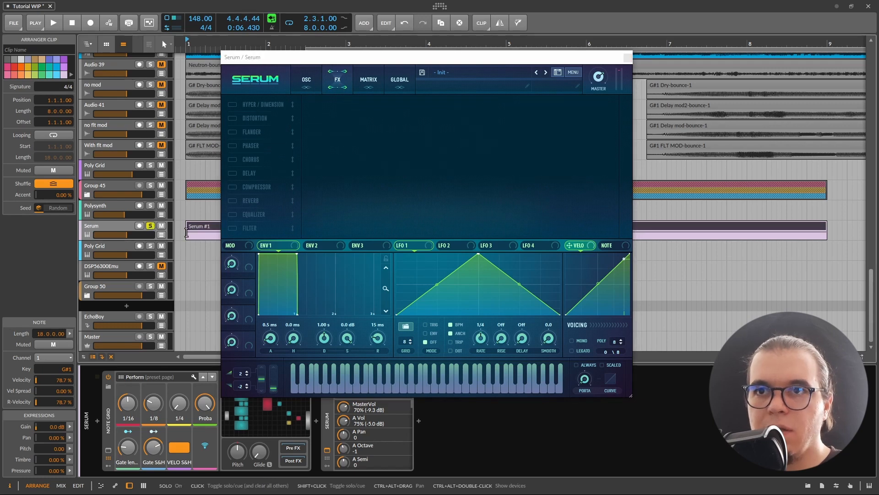
key(space)
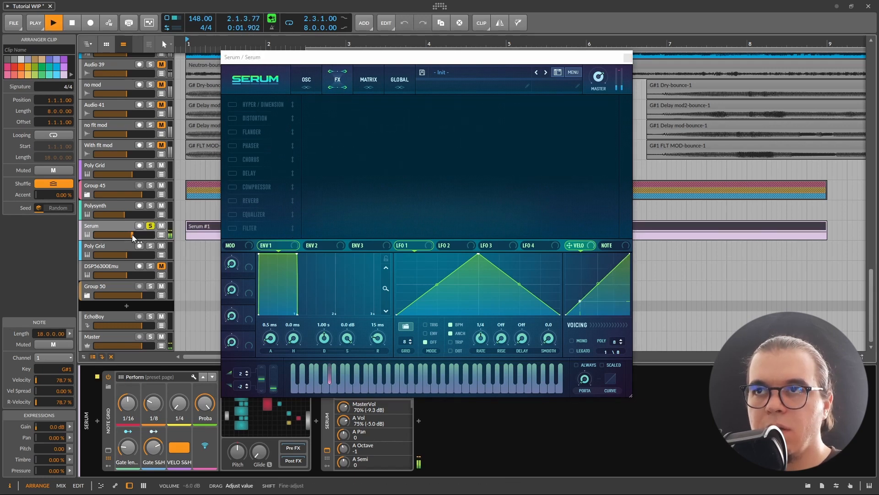
key(space)
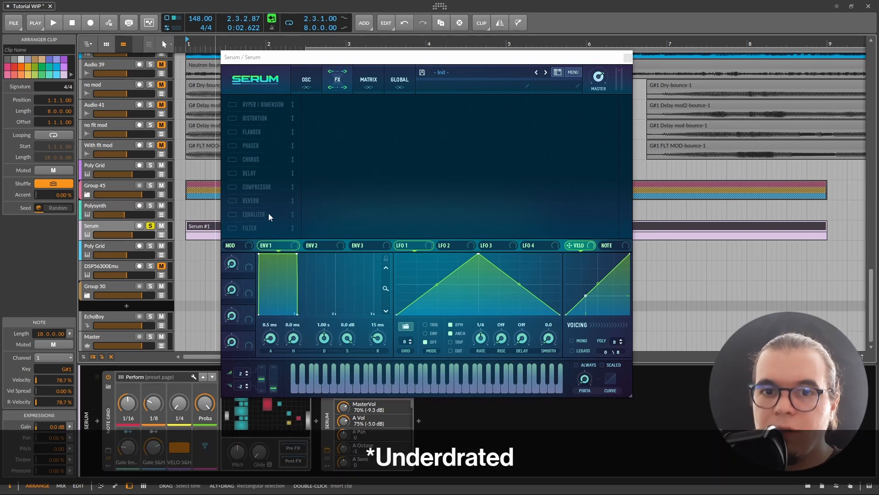
- Enable Serum's Filter effect, move it to the start of the FX chain and adjust its Ring Mod cutoff while listening
click(233, 228)
drag(243, 230, 265, 105)
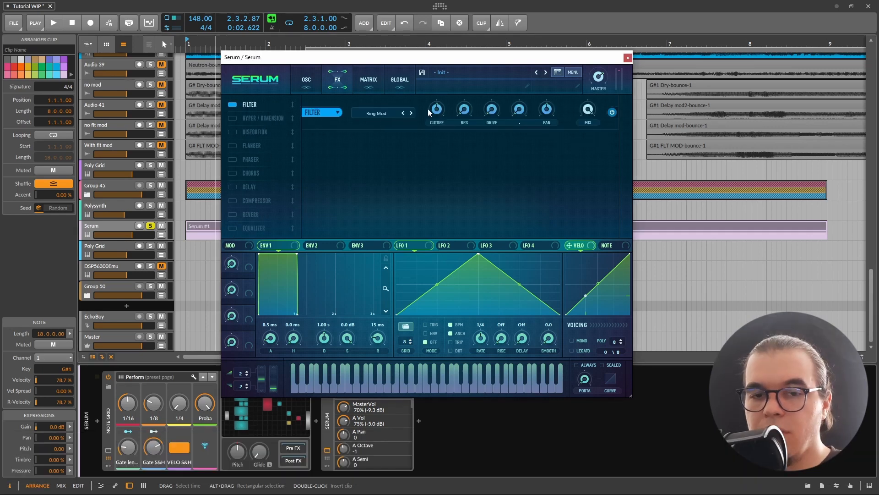
key(space)
mouse_move(437, 111)
mouse_down()
mouse_move(458, 98)
mouse_move(455, 122)
mouse_move(466, 92)
mouse_move(465, 111)
mouse_move(445, 114)
mouse_up()
key(space)
- Assign NoteOn Rand2 as the mod source of the FX Filter's cutoff and audition the clip
right_click(437, 109)
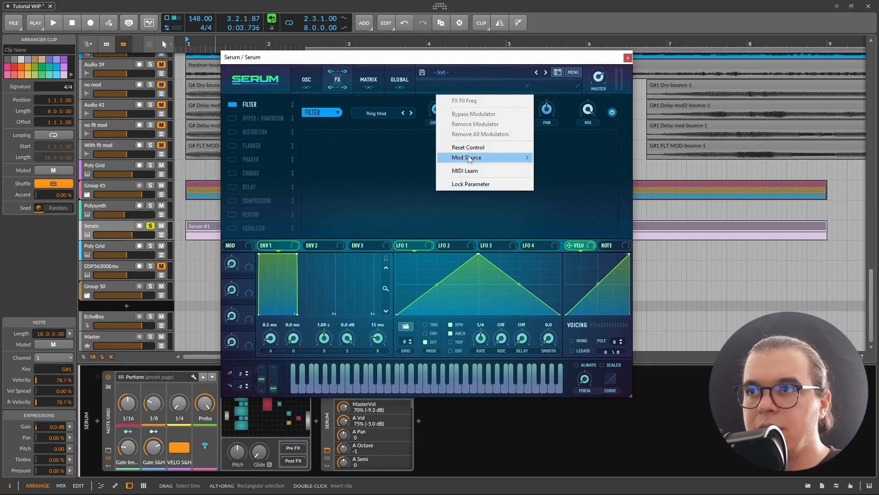
mouse_move(470, 158)
click(570, 359)
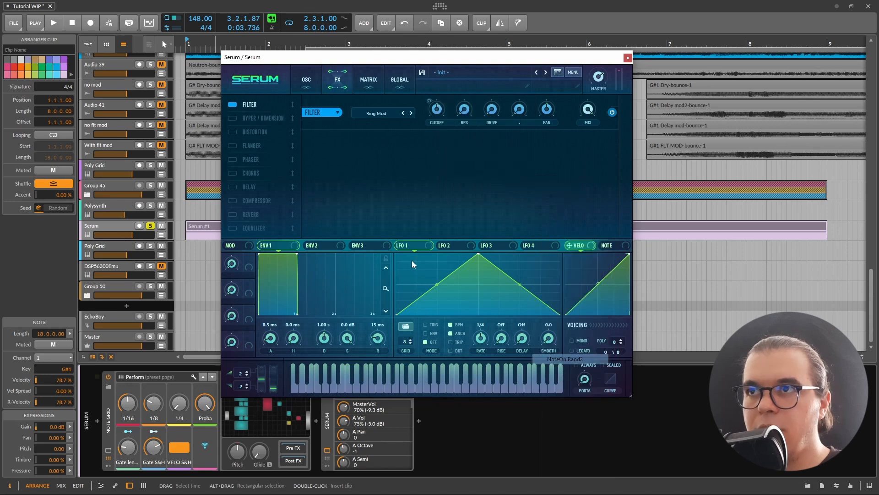
click(309, 83)
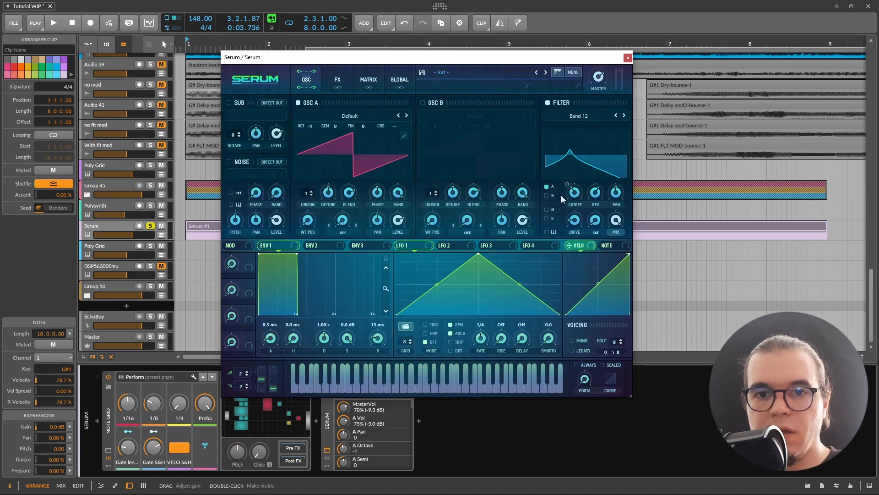
click(337, 80)
key(space)
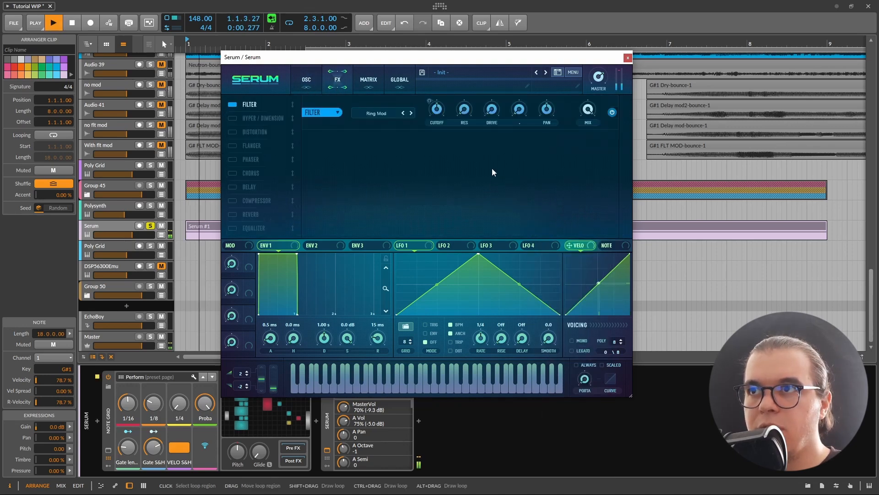
key(space)
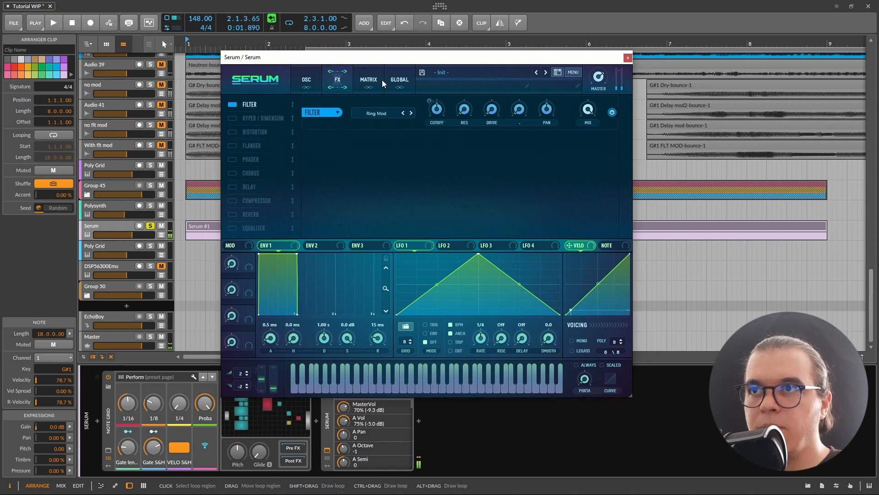
- Set the modulation amount from NoteOn Rand2 to FX Fil Freq to about 40 and audition it
click(381, 79)
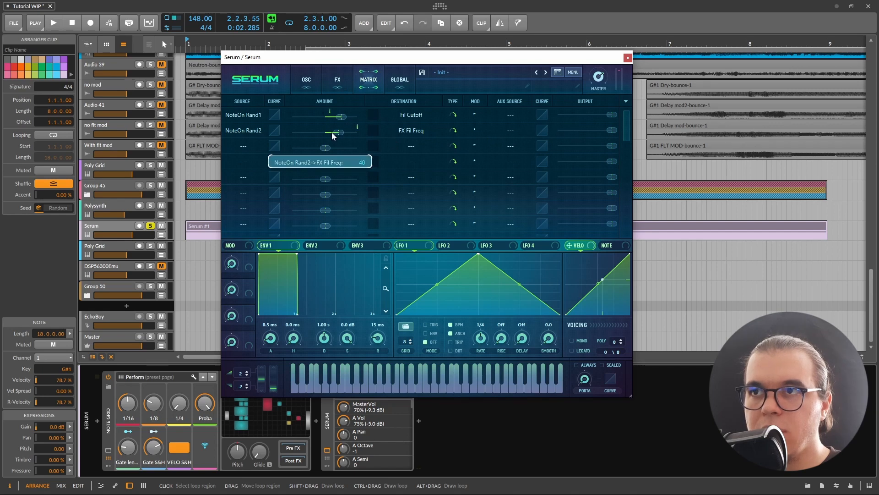
click(347, 80)
key(space)
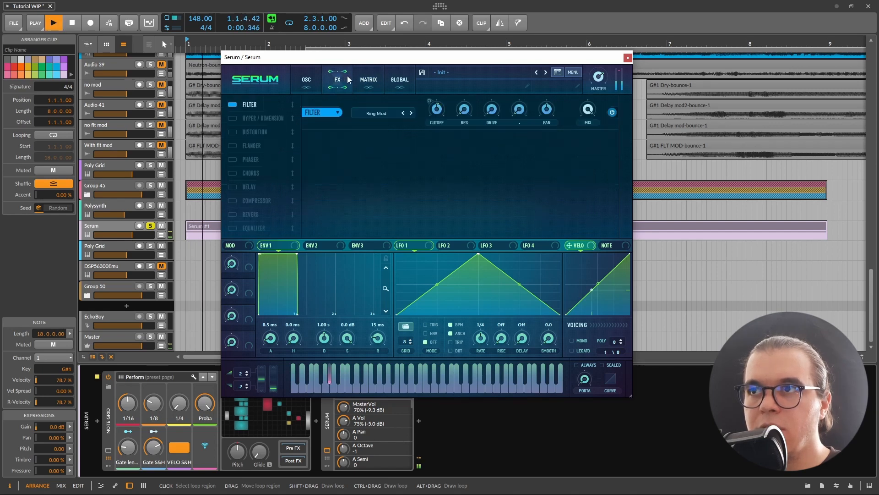
click(371, 80)
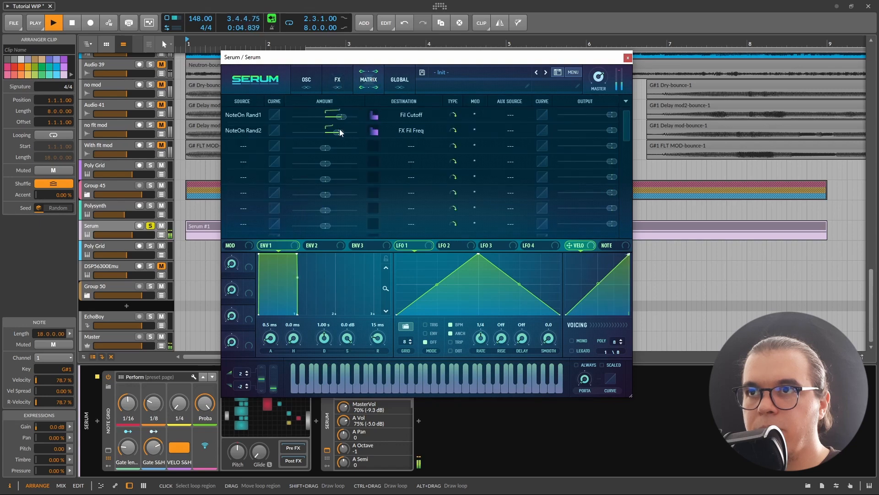
key(space)
click(338, 80)
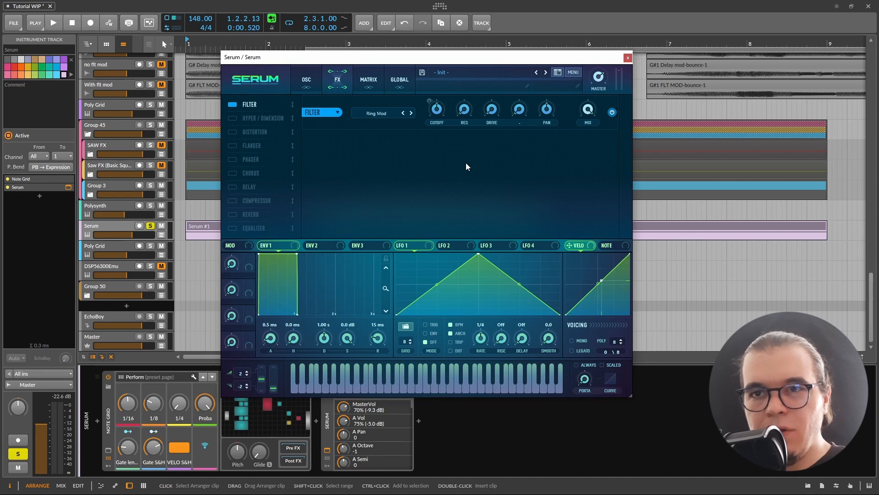
- Enable the Chorus effect, place it directly after the Filter and adjust its LPF and mix
click(232, 173)
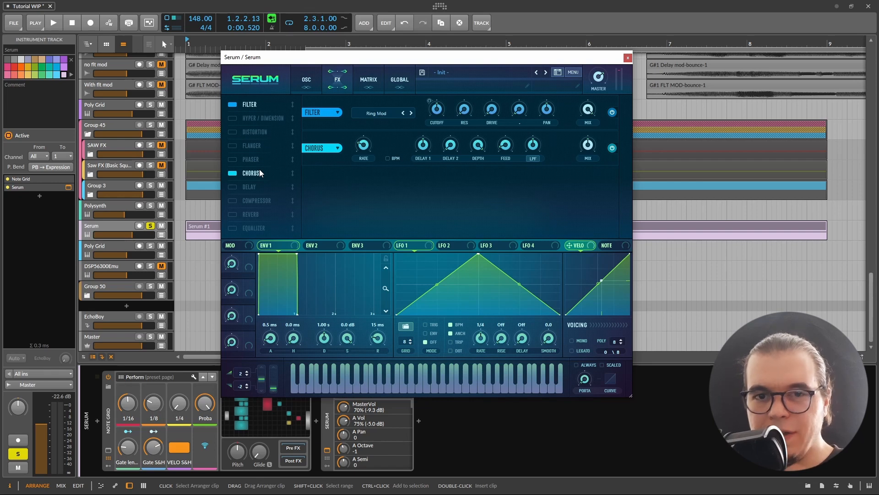
drag(259, 170, 277, 114)
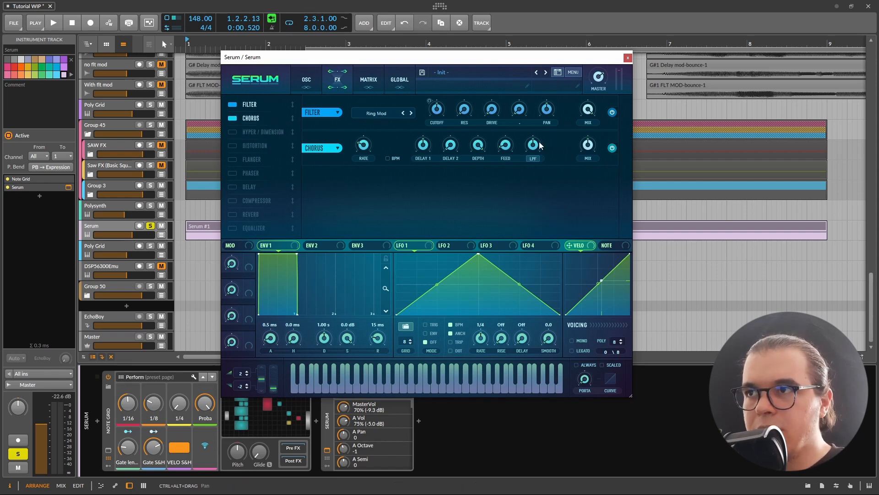
mouse_move(541, 146)
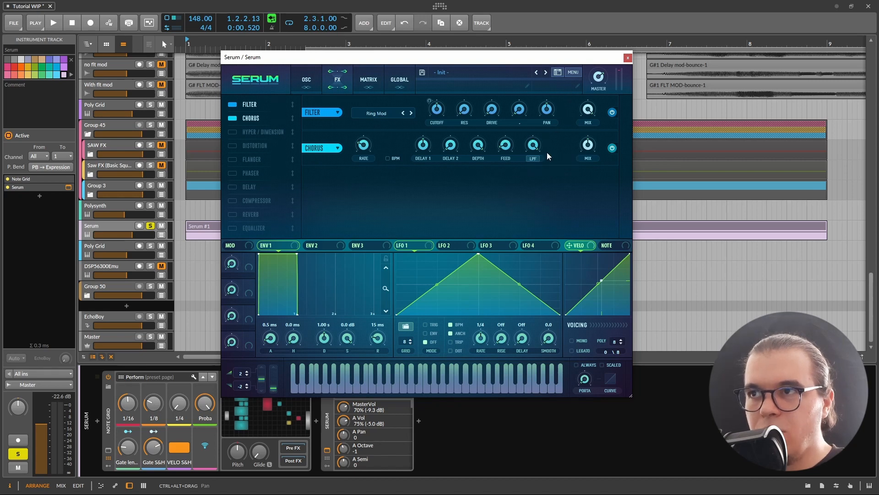
drag(591, 143, 592, 139)
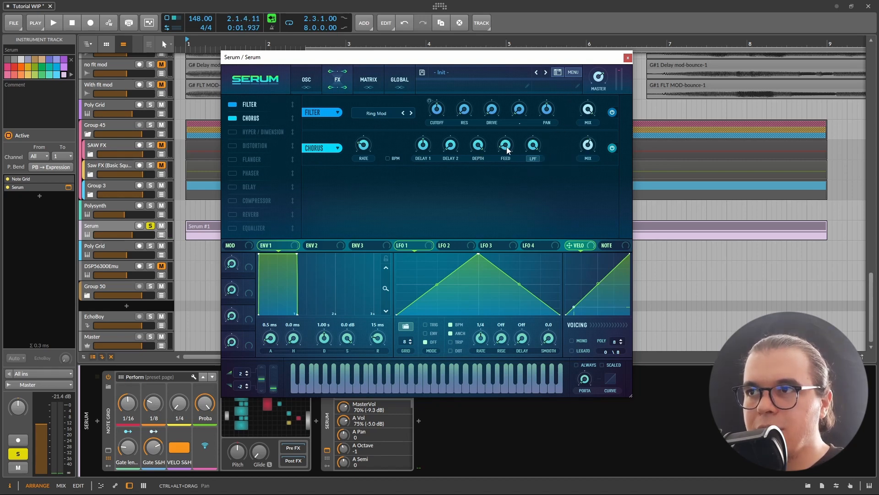
- Adjust the Chorus feedback and mix while listening to the Serum track
drag(506, 145, 561, 113)
key(space)
drag(590, 146, 541, 149)
key(space)
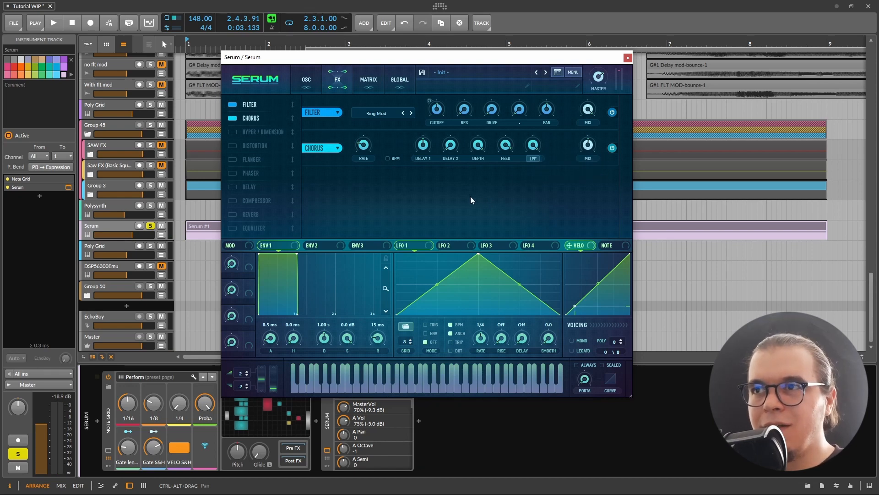
- Adjust the Chorus's Delay 1 and raise its mix during playback
drag(422, 145, 369, 139)
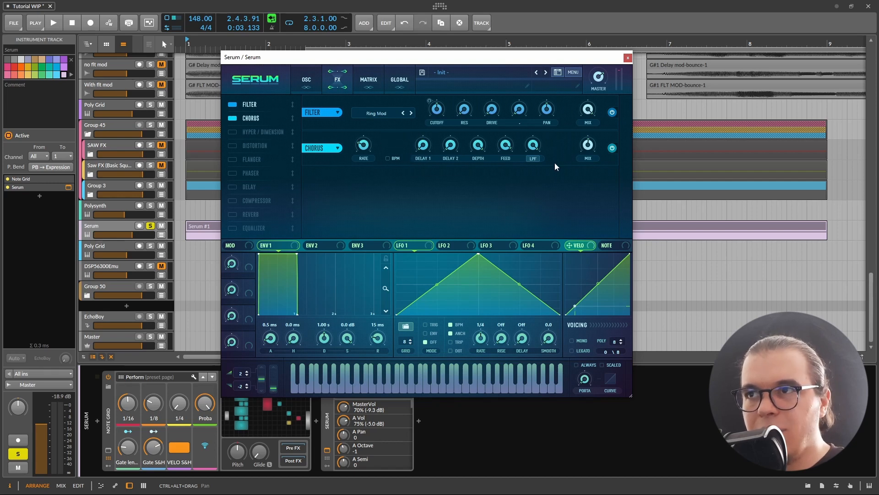
key(space)
drag(588, 143, 613, 133)
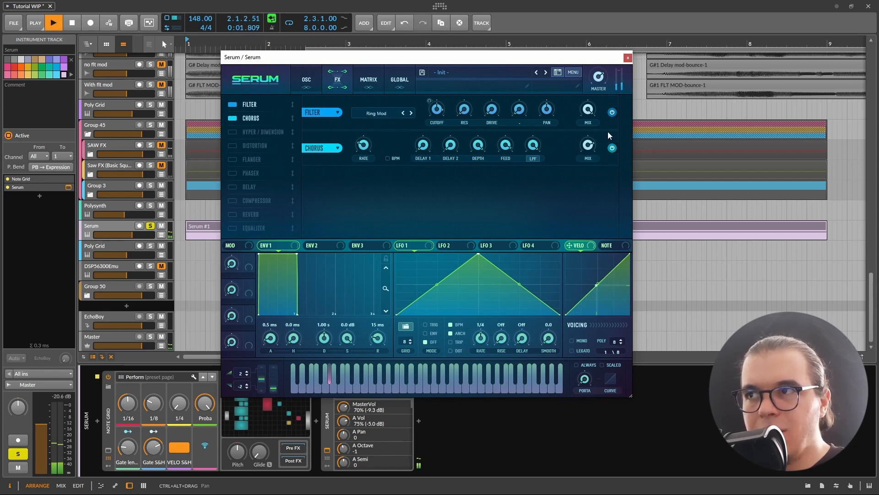
key(space)
- Set the Chorus's Delay 2 to about 3.0 ms while the clip plays
mouse_move(457, 144)
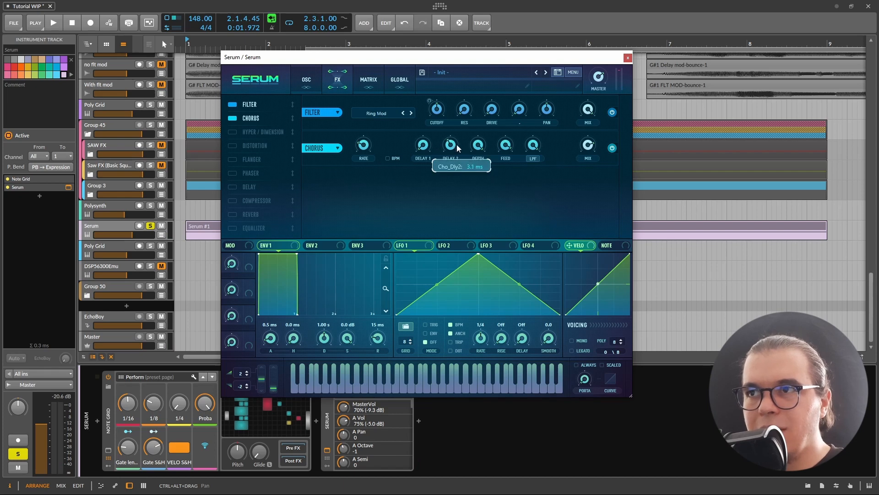
key(space)
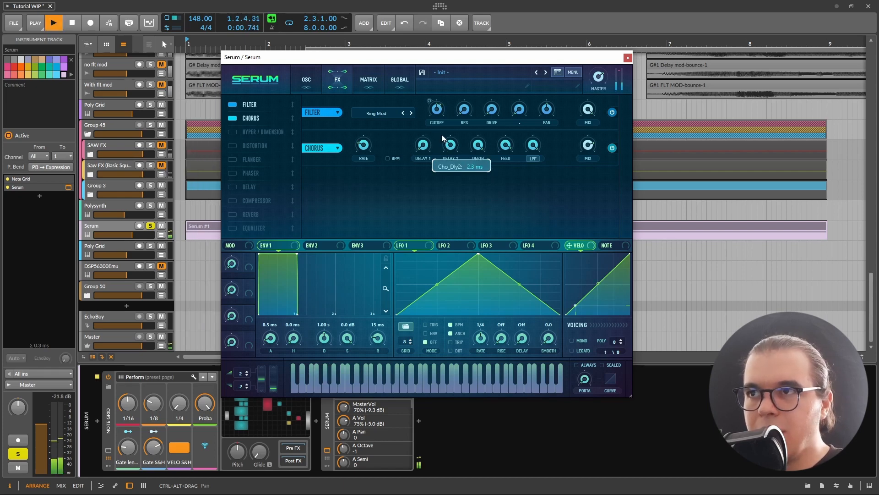
drag(450, 145, 450, 131)
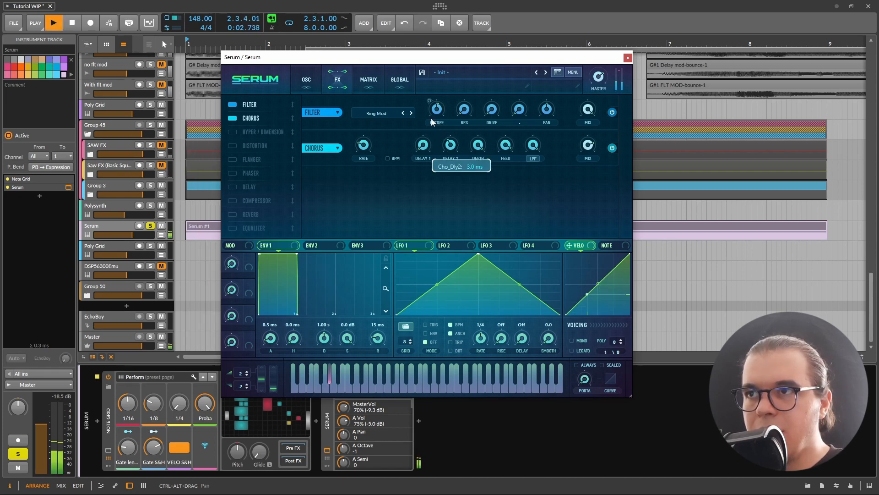
key(space)
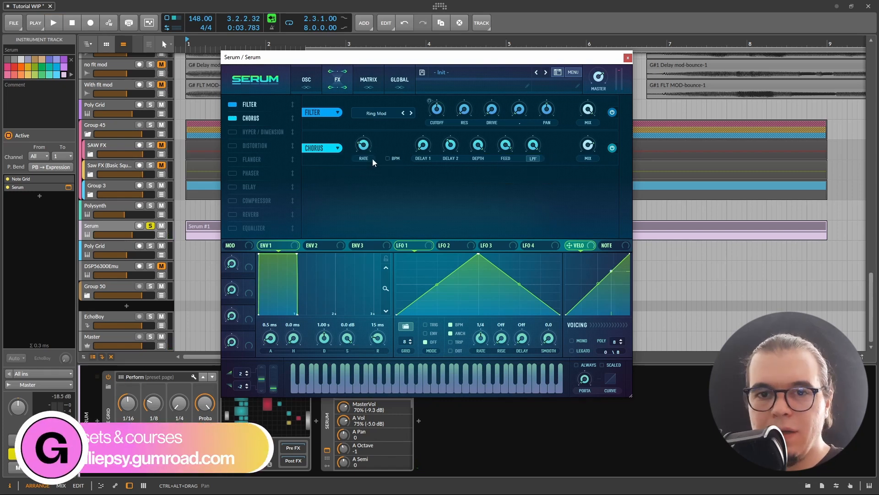
- Sweep the Chorus mix up and down by hand as an LFO would, finishing with it turned down
mouse_move(365, 142)
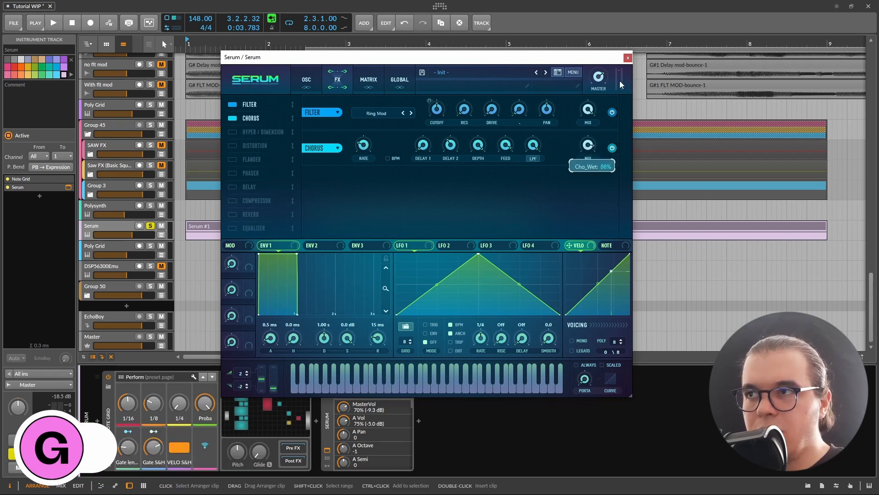
drag(614, 81, 559, 191)
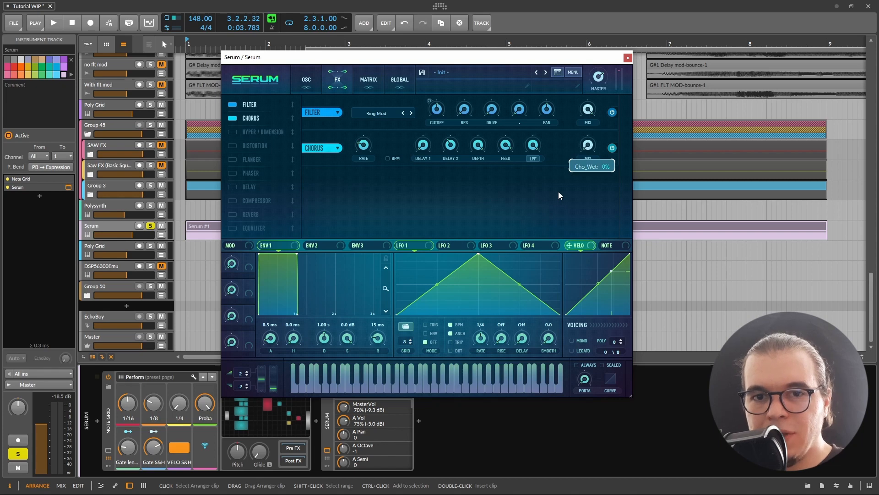
drag(604, 123, 606, 129)
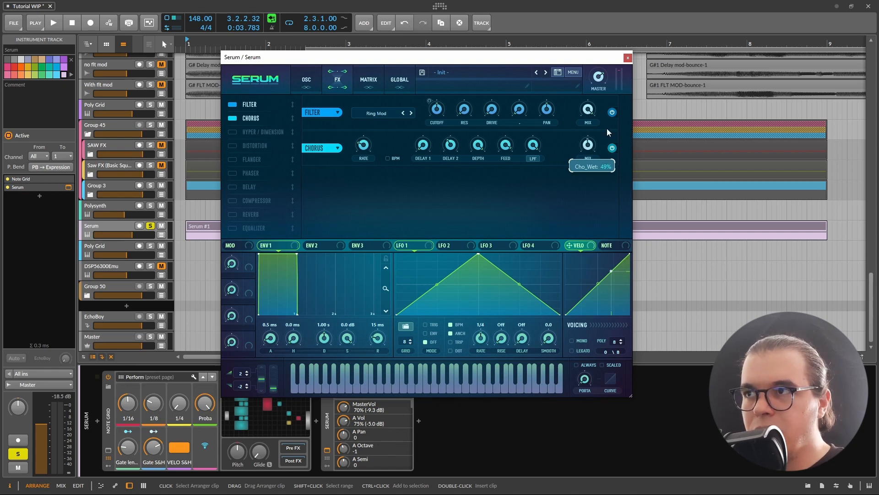
drag(594, 172, 626, 79)
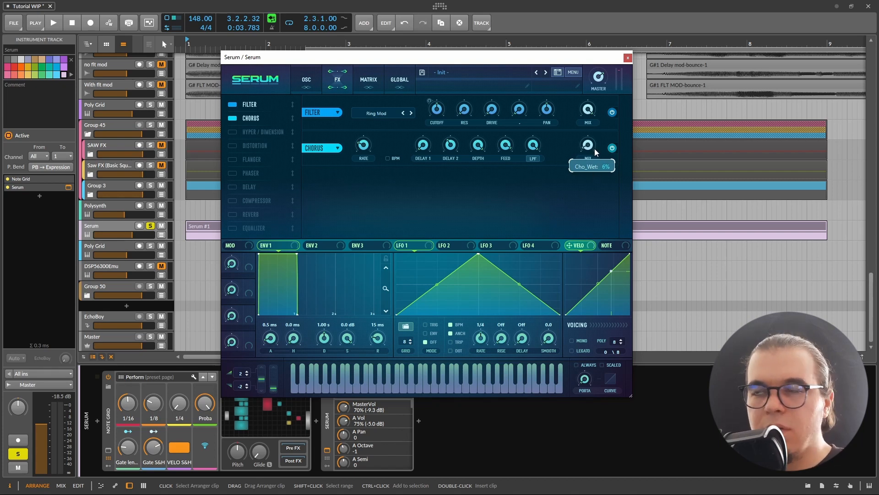
drag(594, 148, 580, 170)
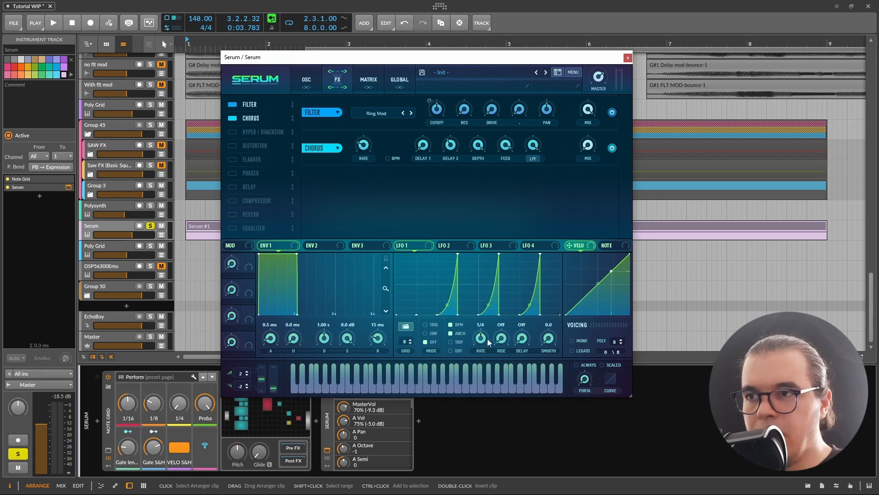
- Set the rate of the spike-shaped LFO 1 to one bar, assign it to the Chorus mix and audition it
drag(485, 338, 470, 342)
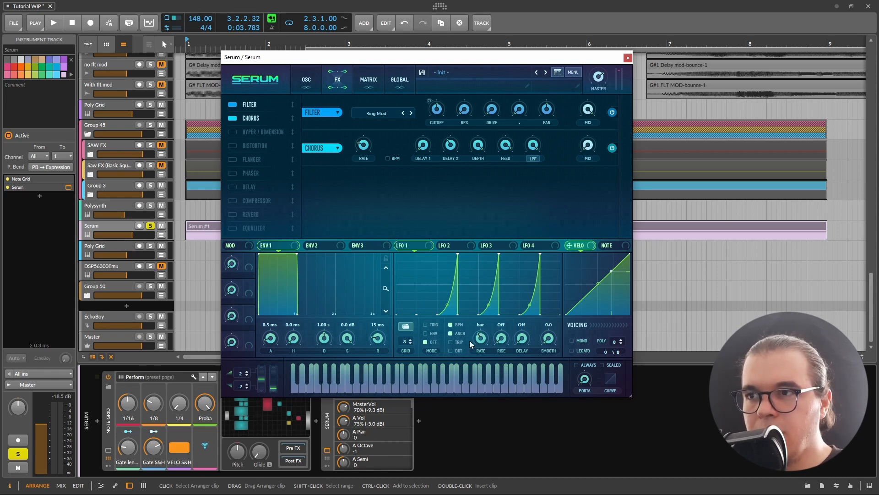
key(space)
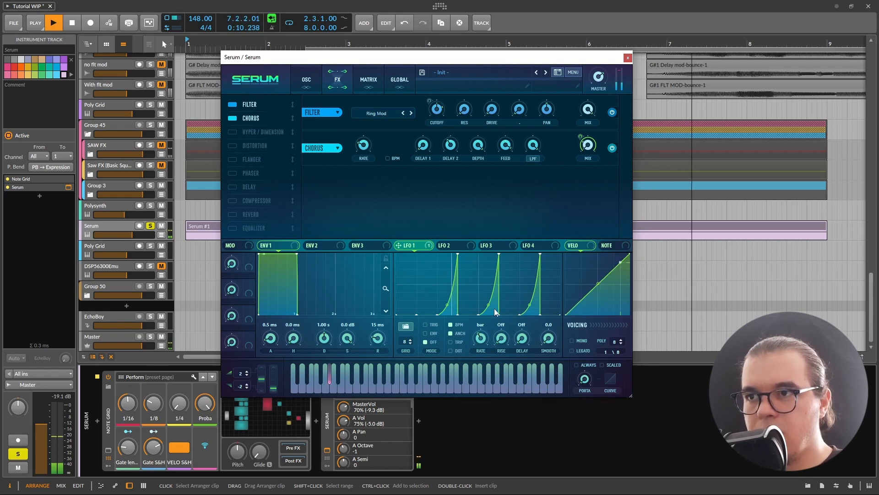
key(space)
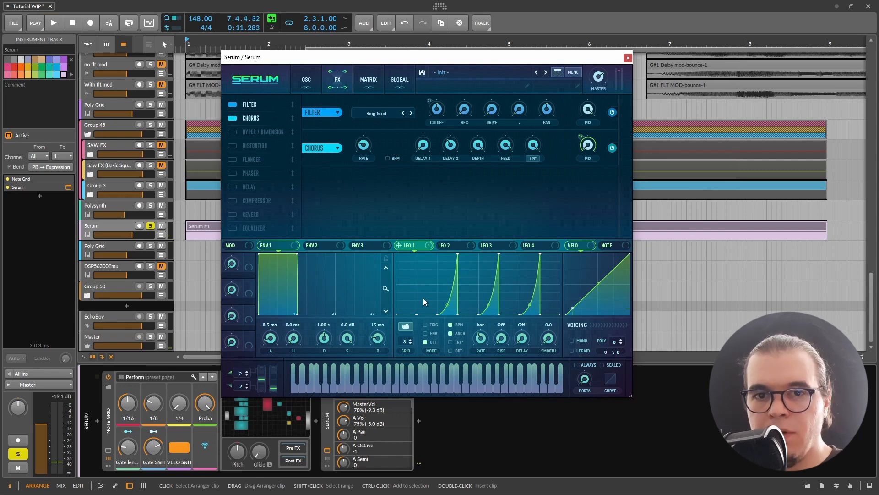
- Add another curved spike to LFO 1's shape before the existing ones and audition the pattern
shift+click(428, 254)
double_click(414, 256)
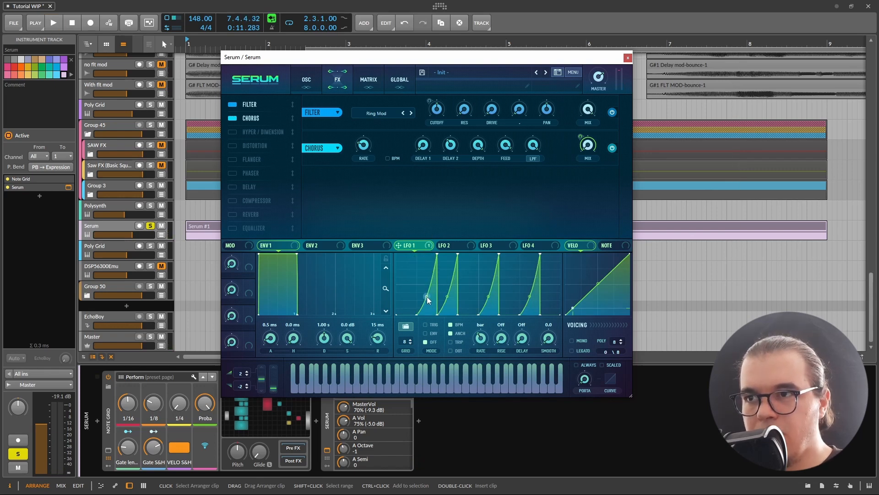
key(space)
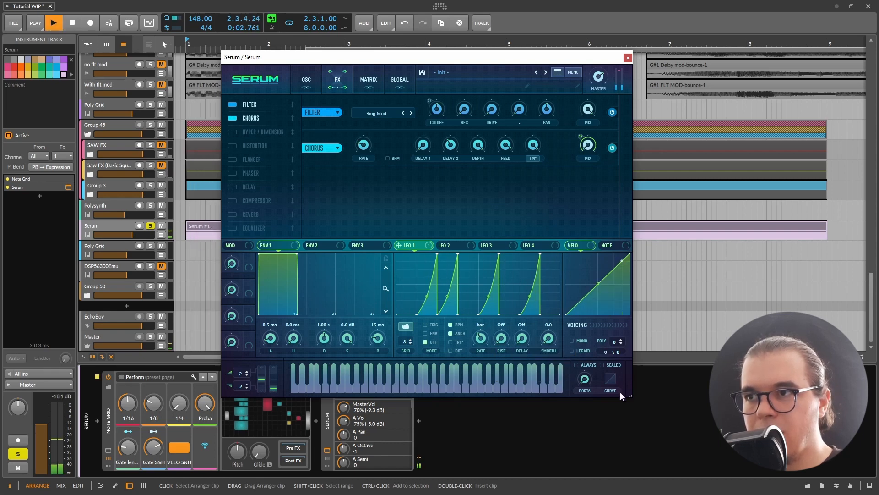
key(space)
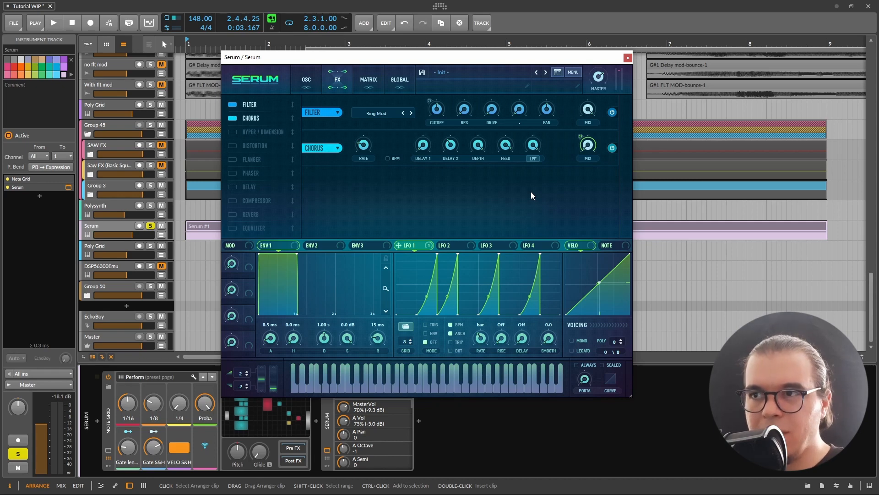
- Assign LFO 2, with its own curved spikes at a one-bar rate, to the Chorus mix and return to LFO 1
click(457, 246)
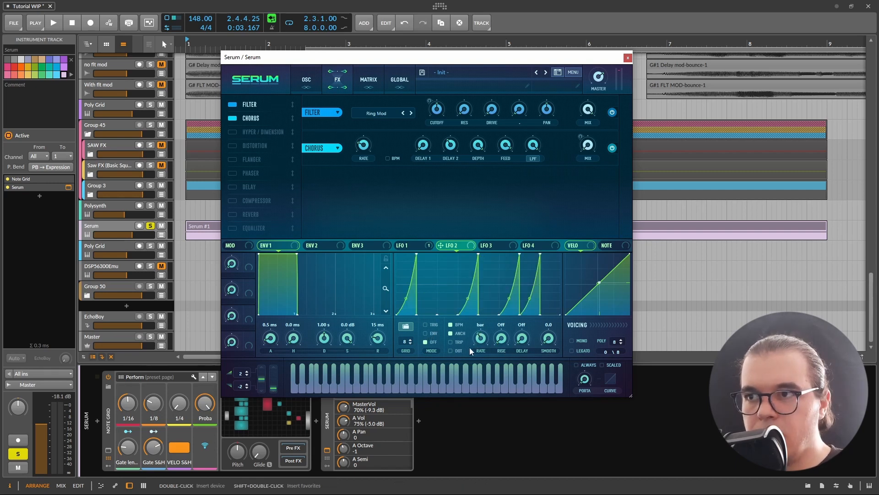
drag(583, 150, 584, 149)
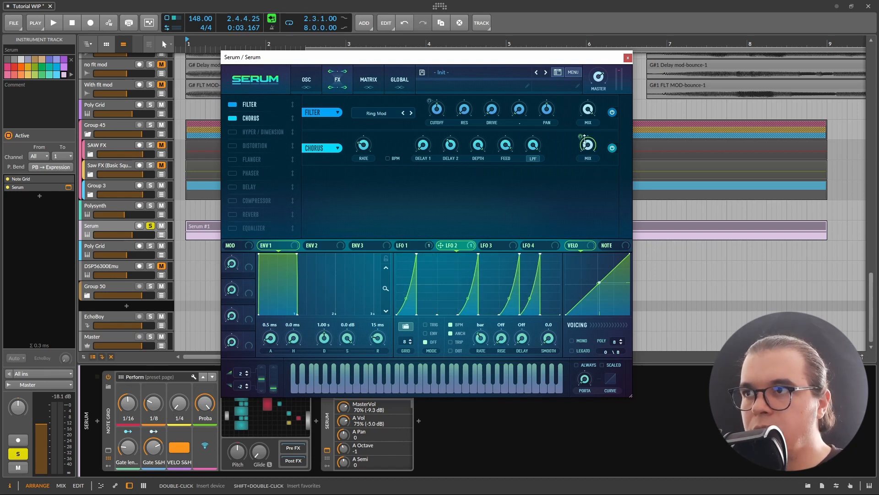
click(406, 245)
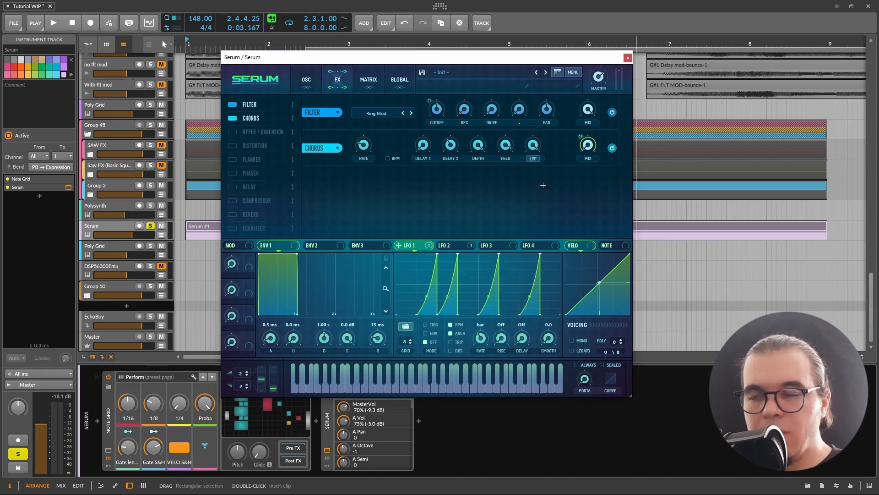
- Check the LFO 2 and LFO 1 spikes, and give LFO 3 a square shape at a two-bar rate
mouse_move(451, 246)
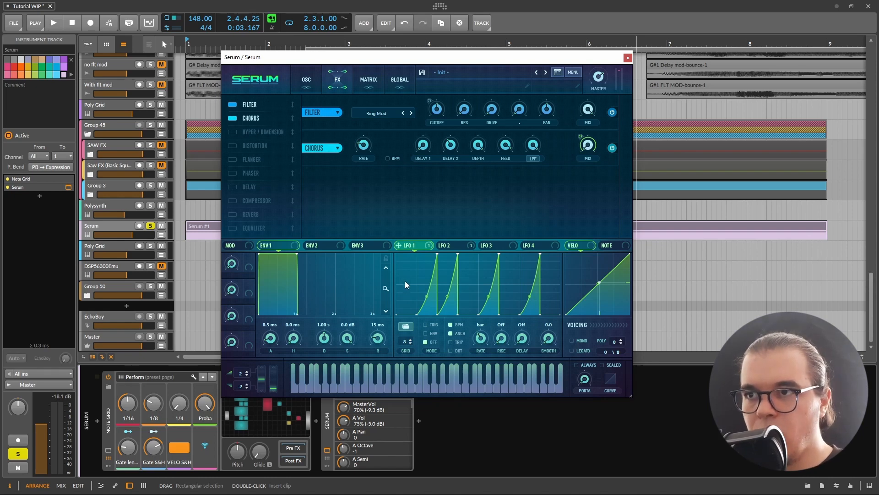
click(452, 247)
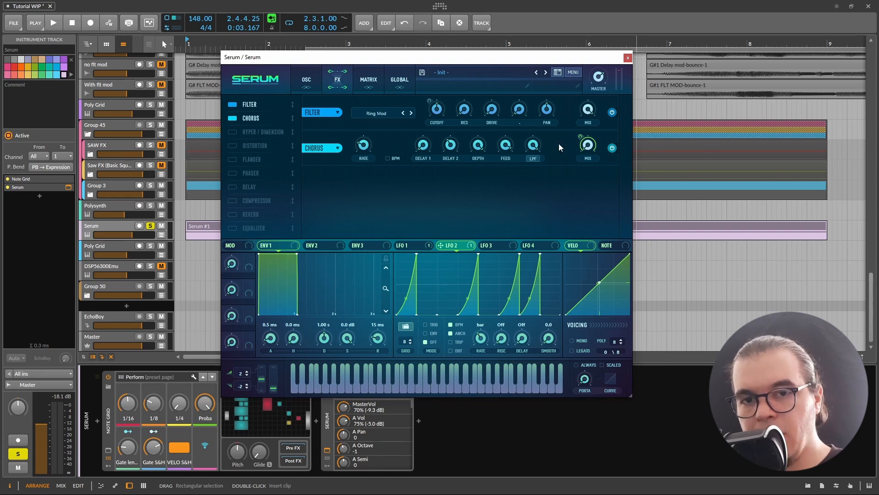
click(408, 246)
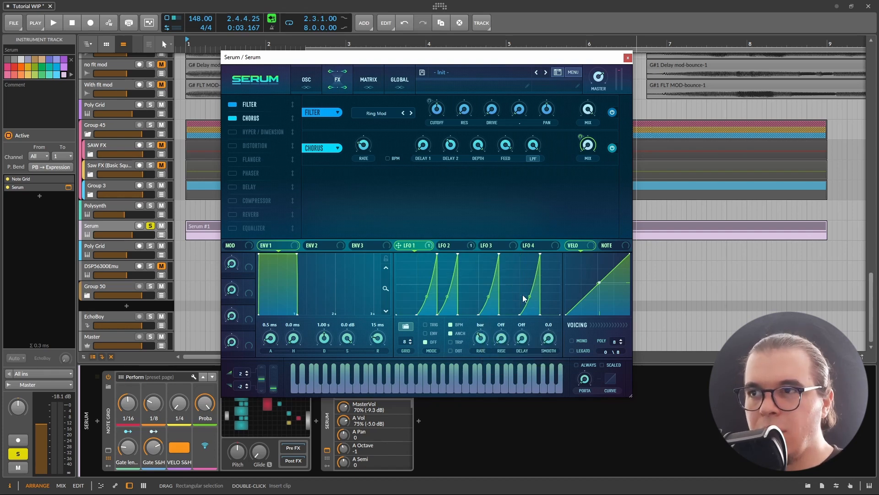
click(498, 247)
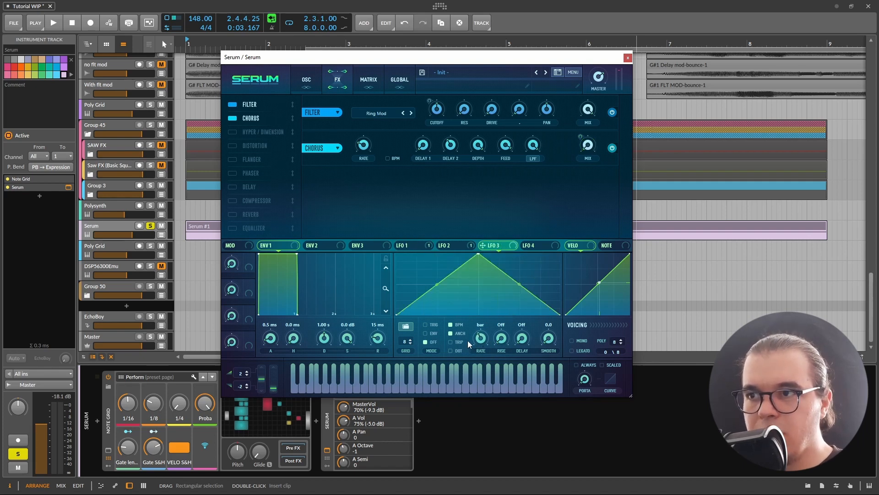
click(407, 326)
mouse_move(411, 328)
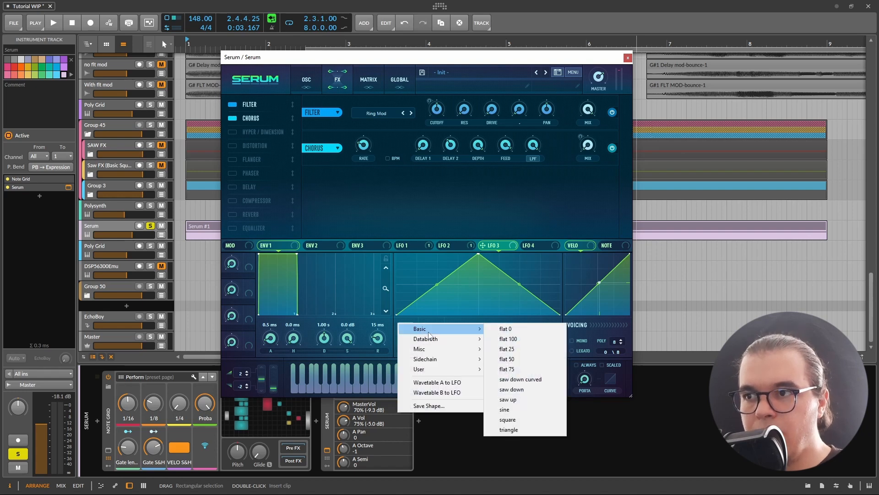
click(537, 405)
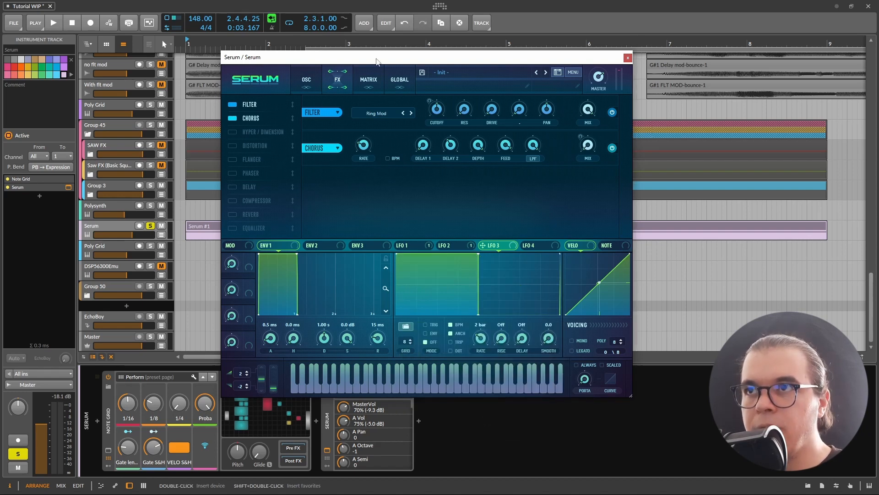
- Set LFO 3 as aux source for both Chorus mix routings in the modulation matrix, inverting it for LFO 2's
click(369, 85)
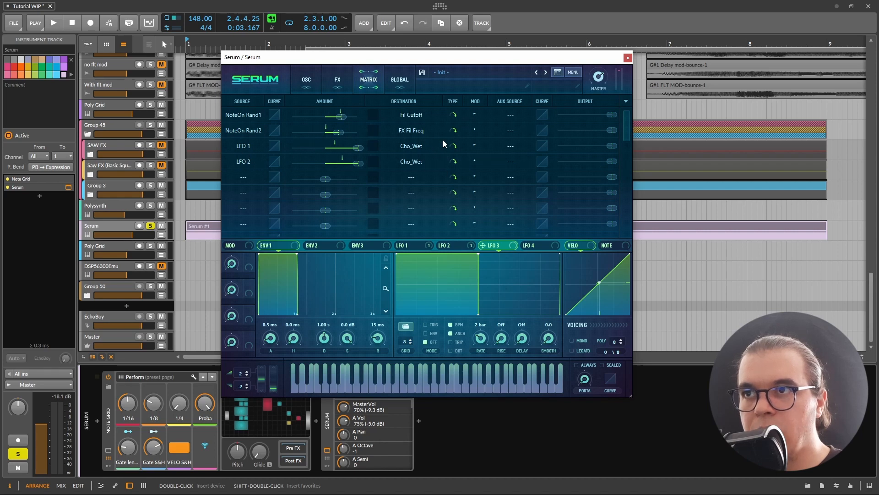
click(527, 147)
click(532, 205)
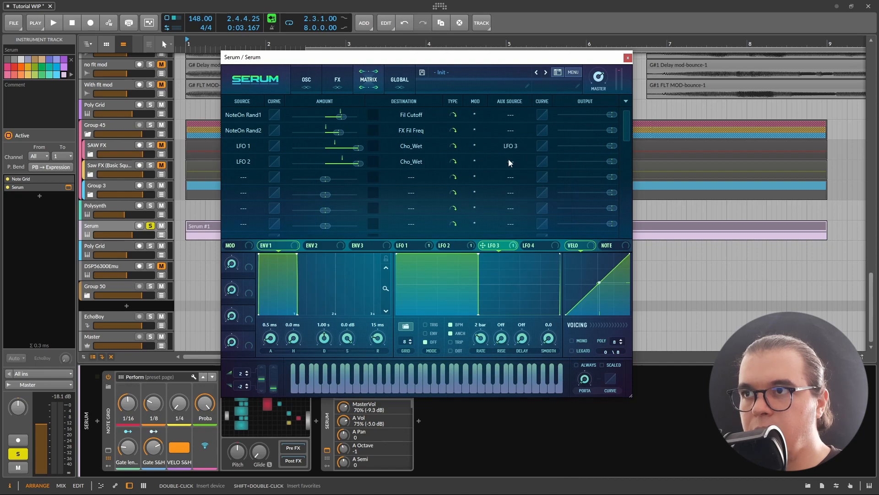
click(510, 163)
click(520, 205)
click(477, 161)
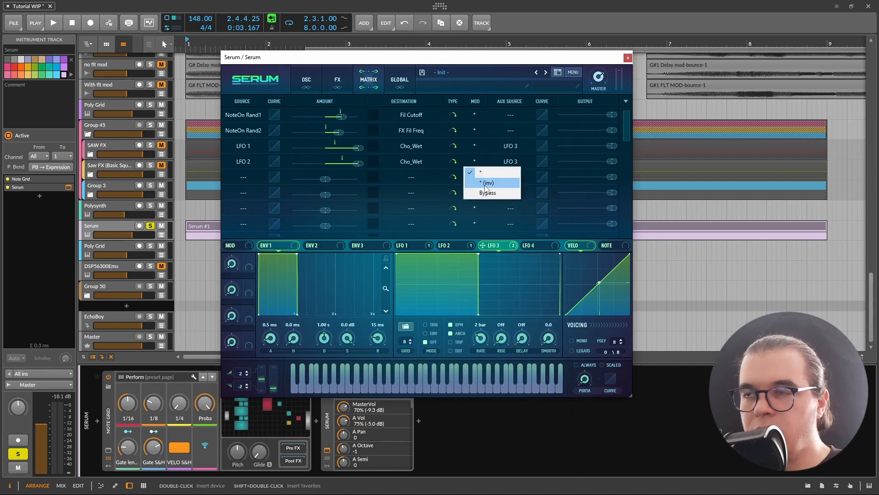
click(492, 183)
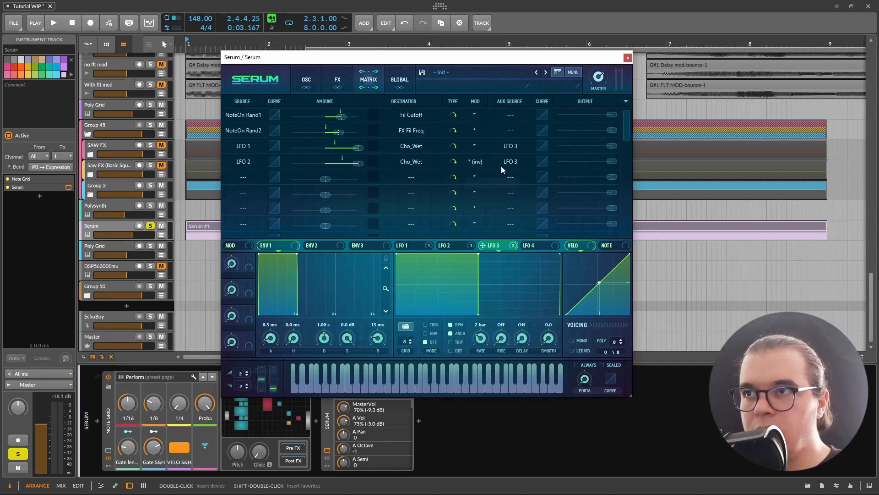
- Audition the Chorus mix modulation in the effects section while viewing LFO 1 and LFO 2
click(337, 80)
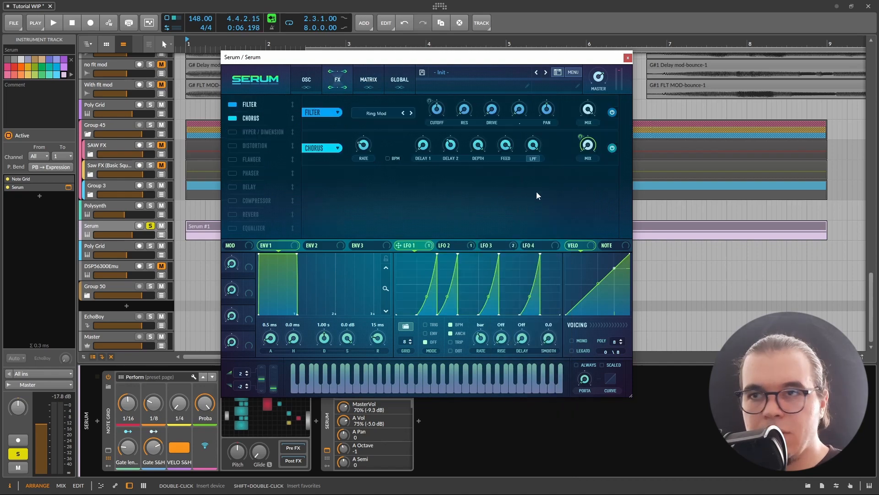
drag(400, 246, 581, 137)
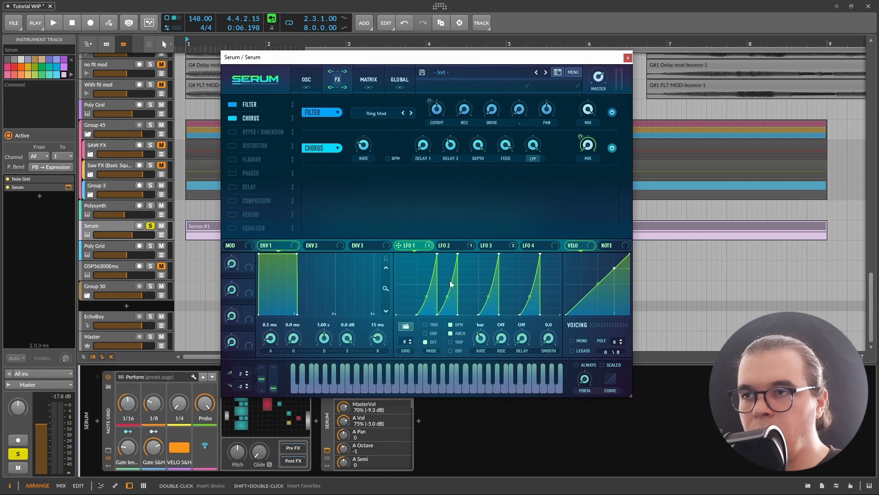
key(space)
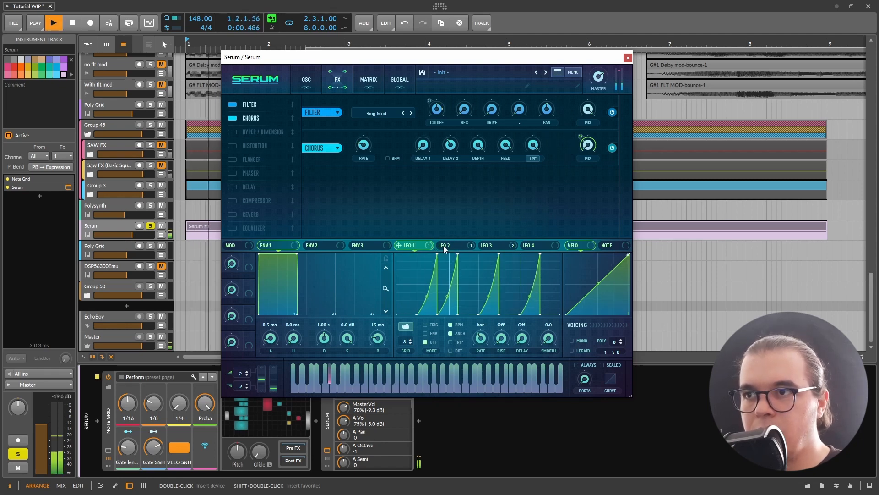
click(447, 246)
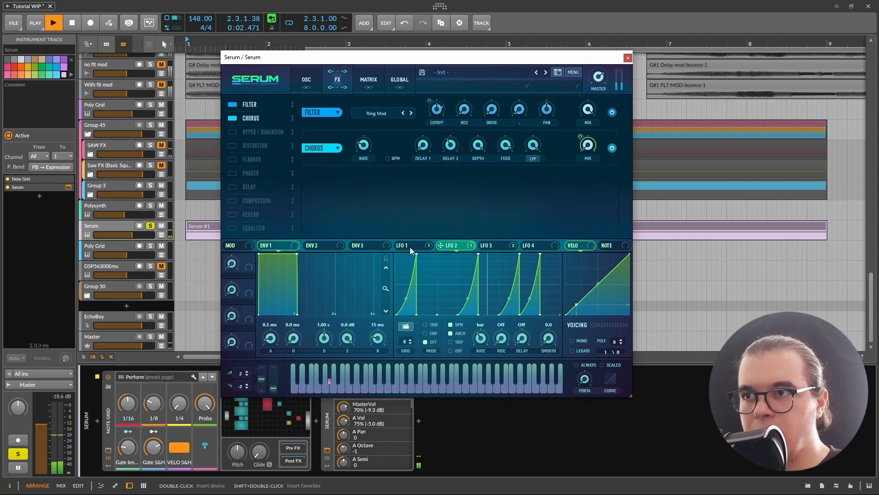
click(410, 246)
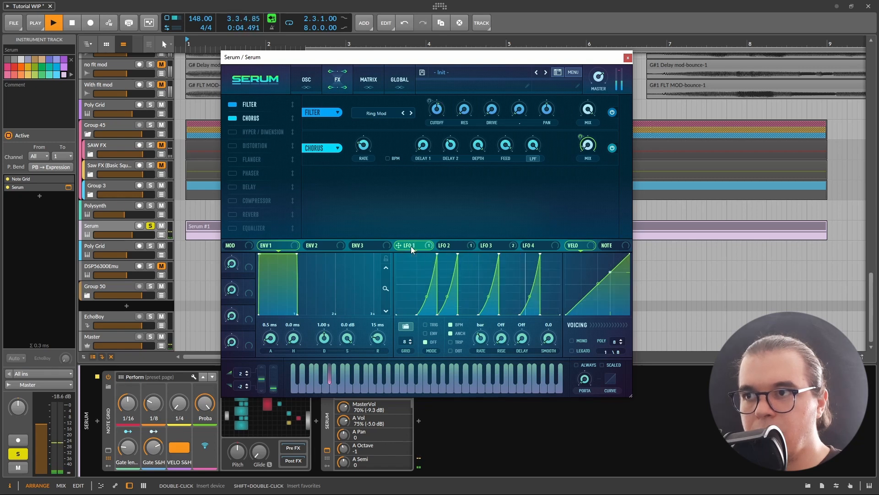
key(space)
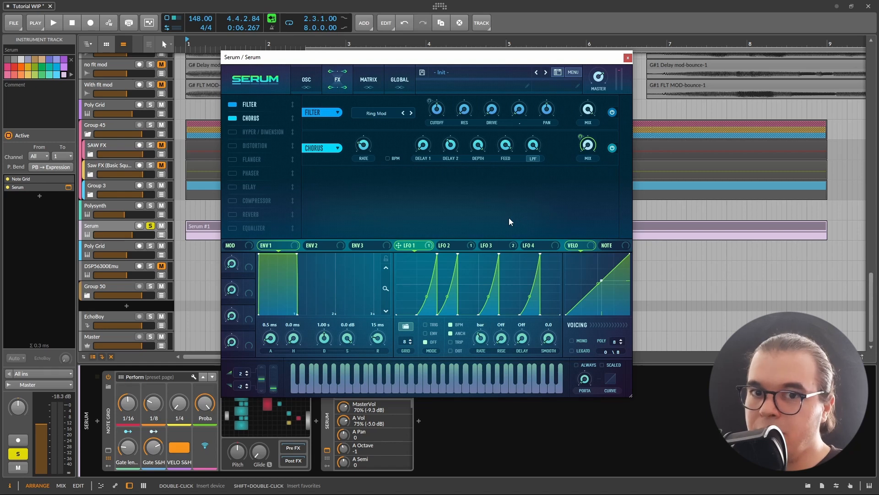
- Enable Distortion in Downsample mode and try out its drive while auditioning
click(232, 146)
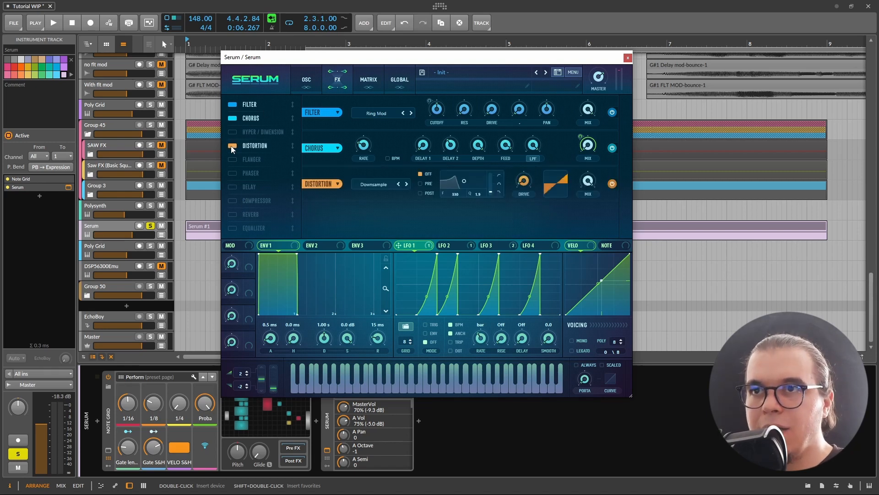
click(385, 185)
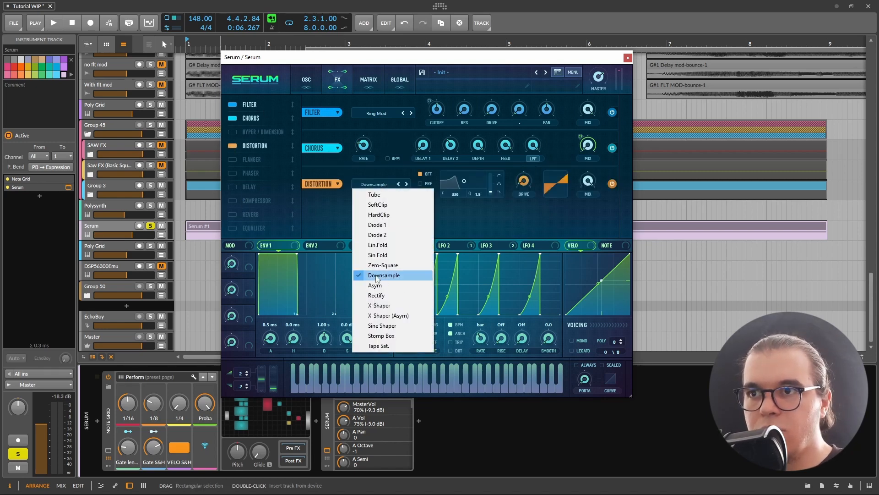
click(380, 274)
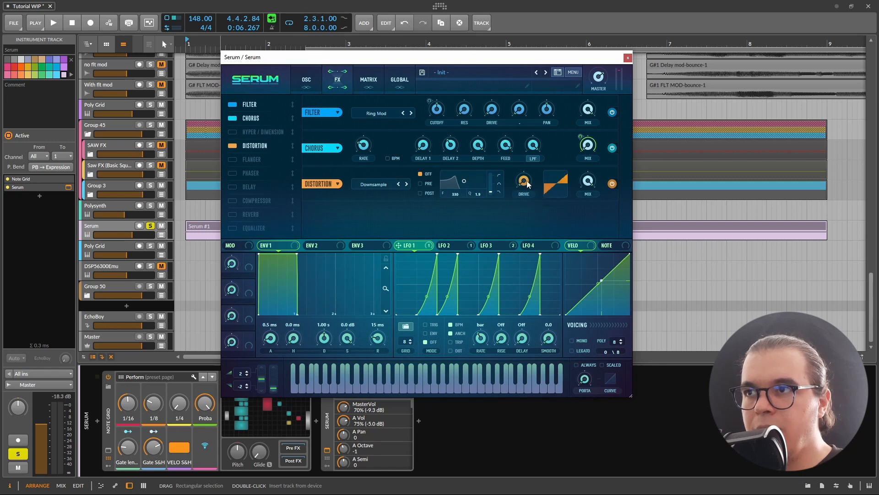
mouse_move(523, 187)
mouse_down()
mouse_move(535, 158)
mouse_move(525, 188)
mouse_up()
key(space)
key(space)
- Draw an irregular stepped pattern in LFO 4 on a 16-division grid and set its rate to two bars
click(536, 246)
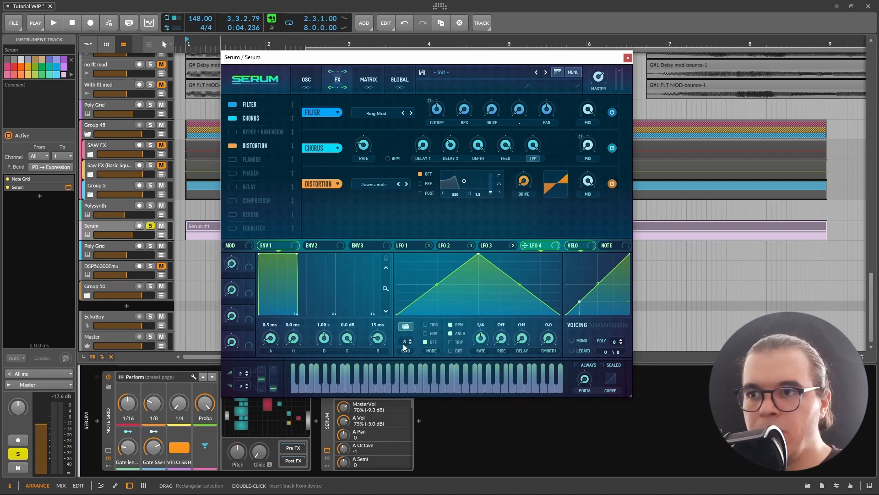
drag(406, 342, 443, 320)
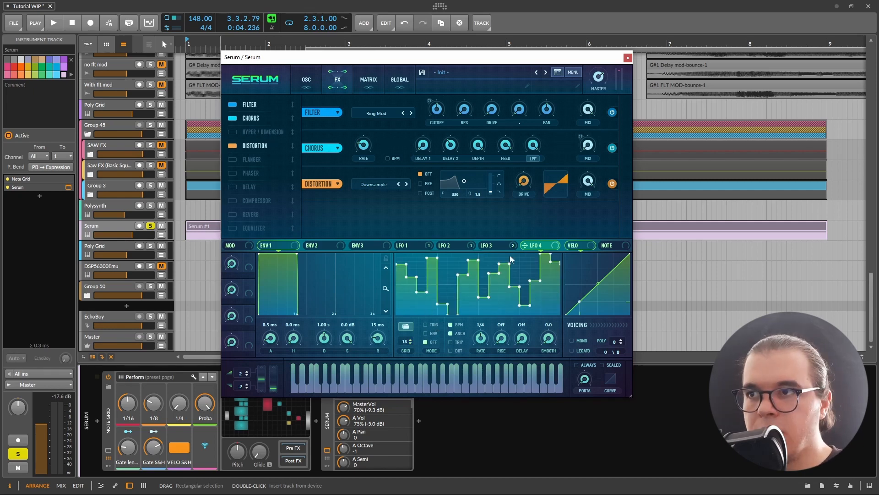
drag(481, 334, 468, 337)
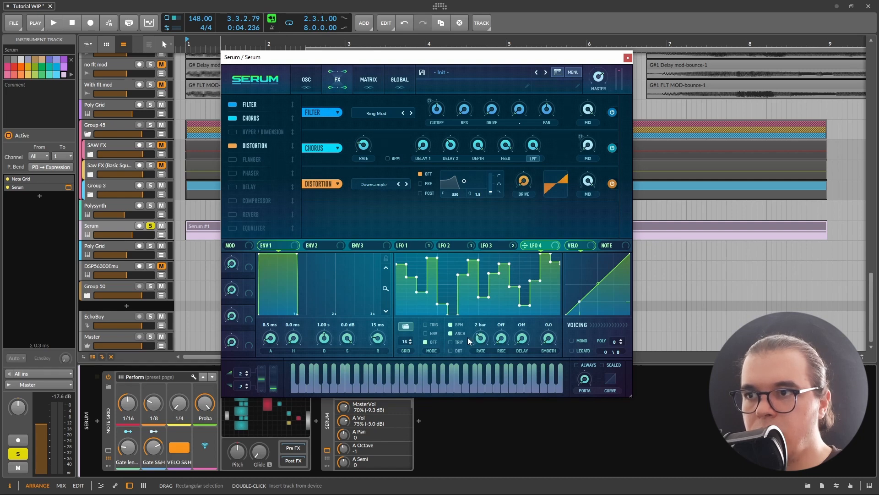
- Assign LFO 4 to the Distortion drive and audition the modulation
drag(551, 251, 480, 172)
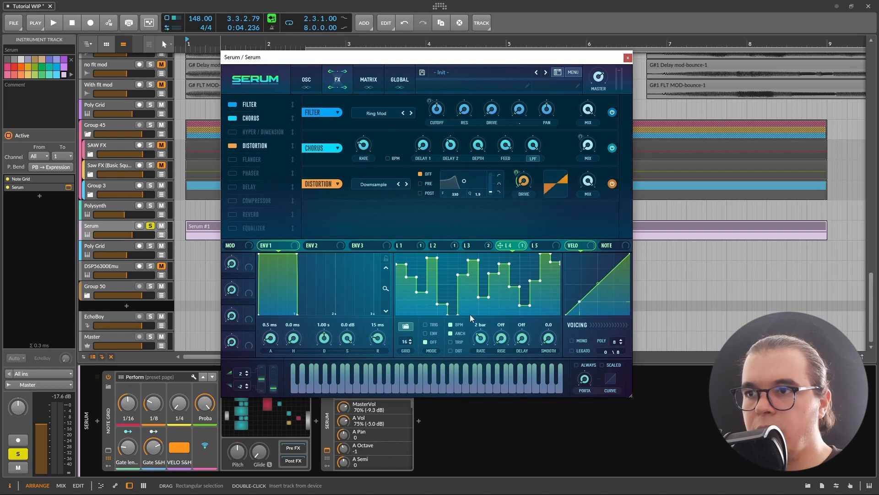
key(space)
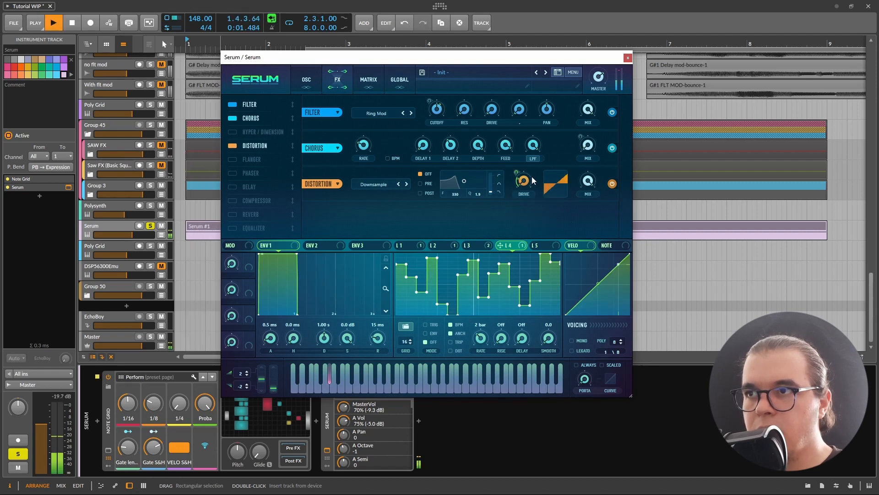
mouse_move(523, 169)
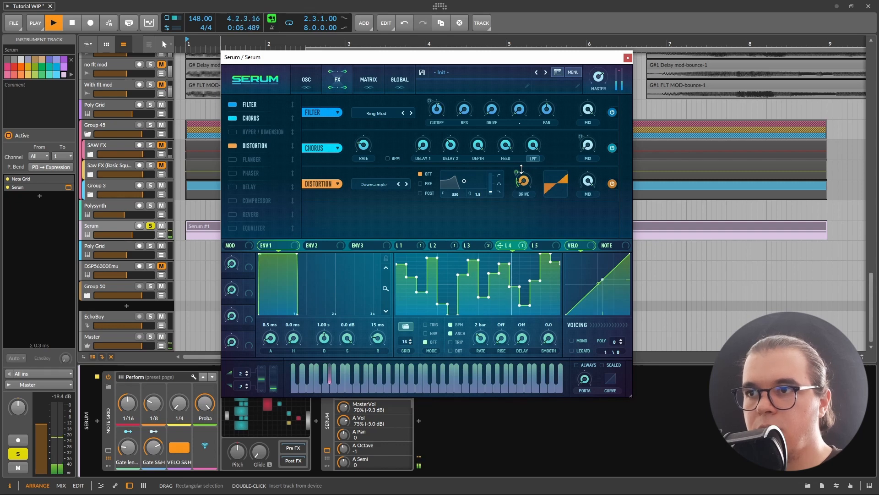
key(space)
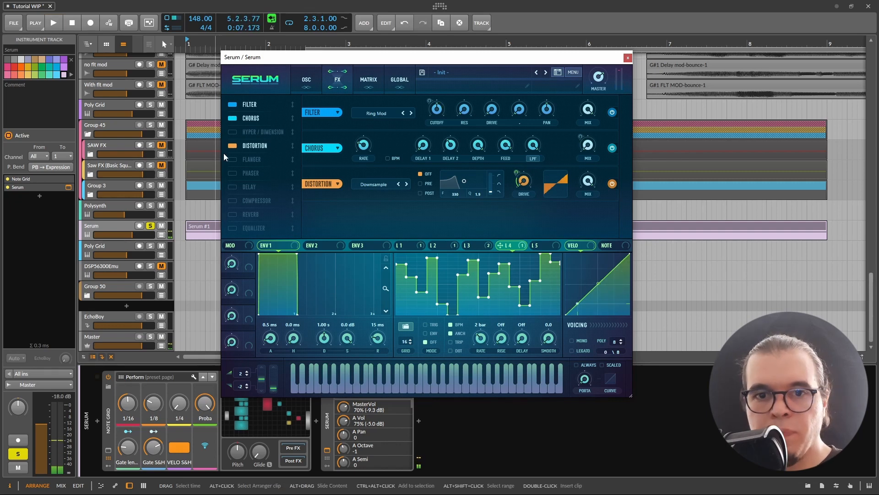
- Move Distortion ahead of Hyper/Dimension and enable a ping-pong Delay with dotted 1/8 times and a narrowed filter band
drag(249, 145, 250, 131)
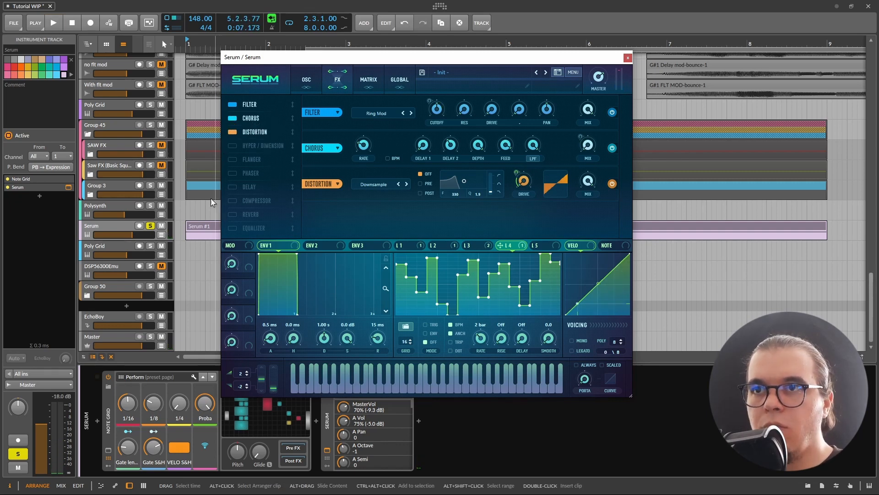
click(233, 187)
click(397, 228)
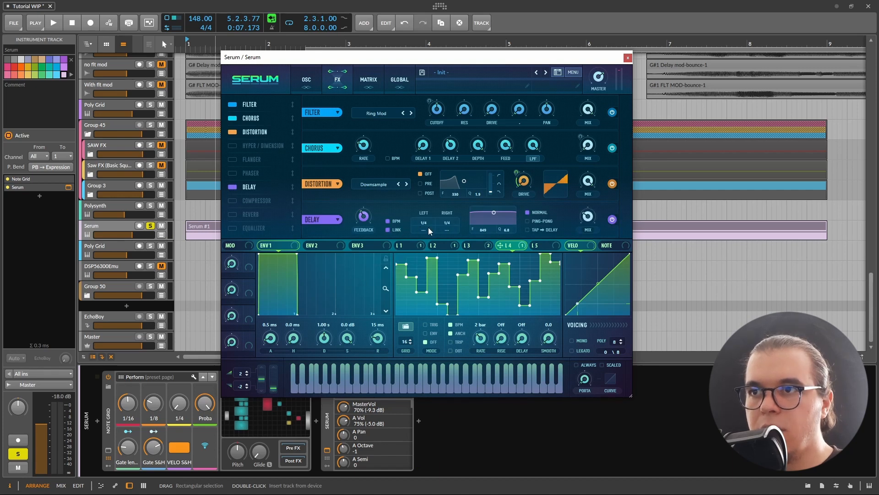
drag(428, 228, 463, 178)
drag(434, 222, 434, 227)
click(544, 222)
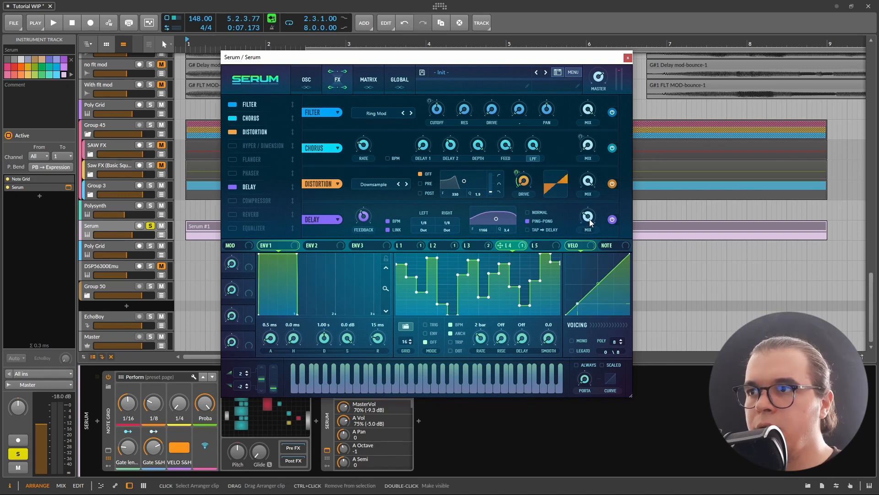
- Audition the patch with the ping-pong Delay and unsolo the Serum track
mouse_move(594, 221)
key(space)
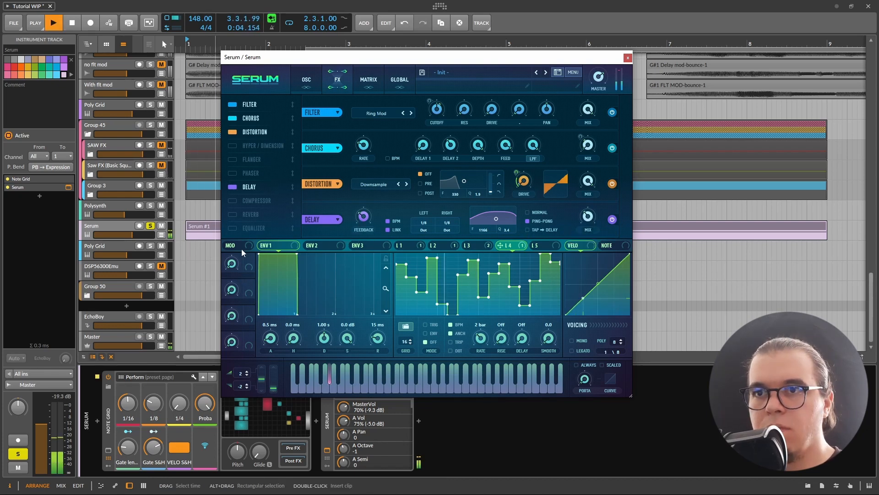
key(space)
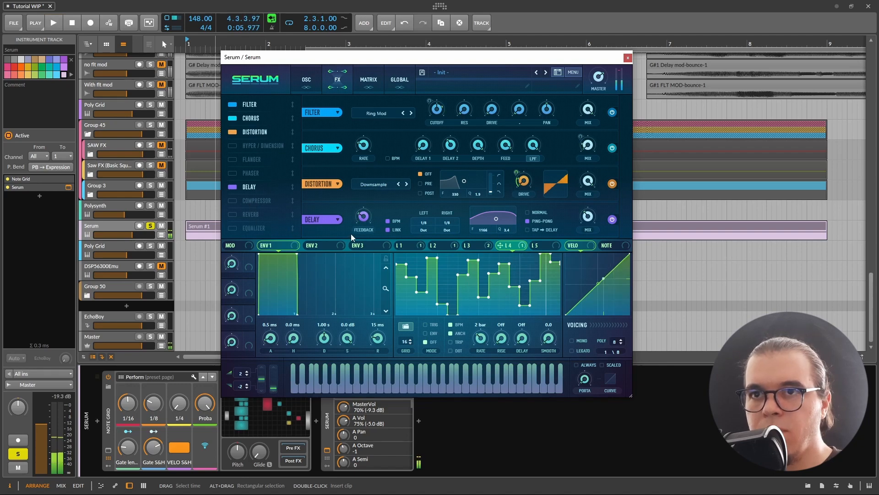
click(151, 229)
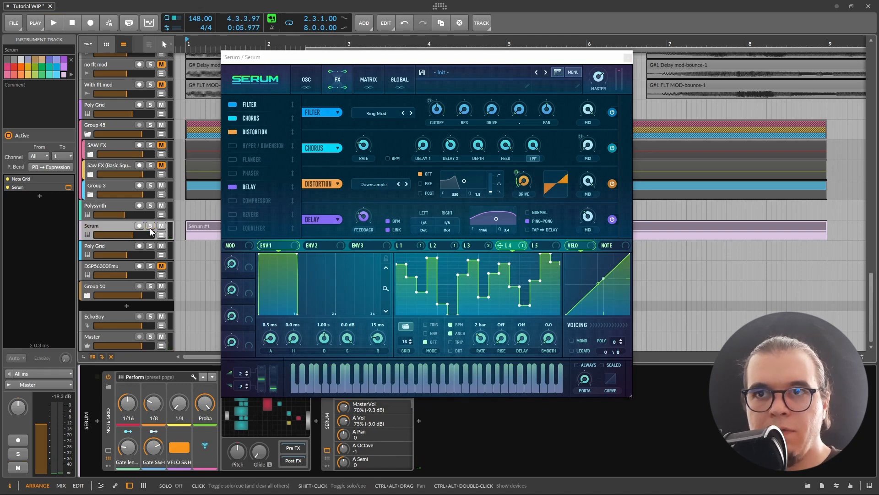
- Audition the patch briefly, and assign NoteOn Rand2 to oscillator A's pan as a bidirectional modulation with an amount of 22
key(space)
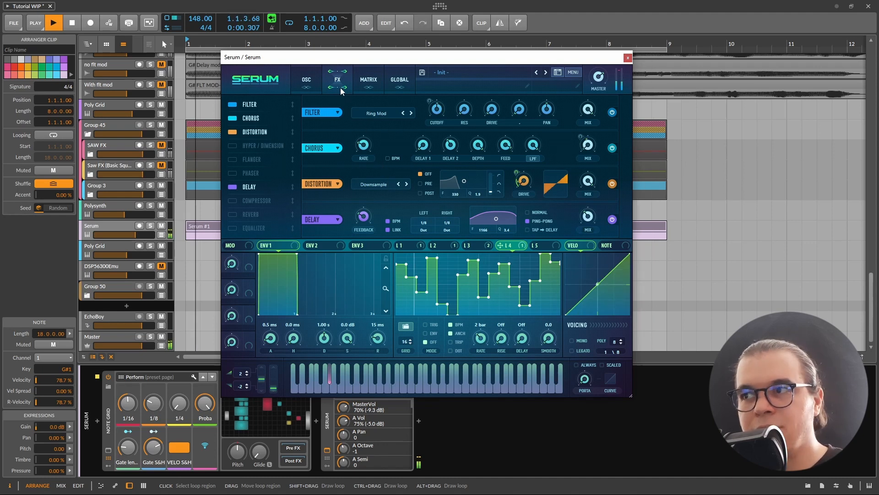
key(space)
click(307, 80)
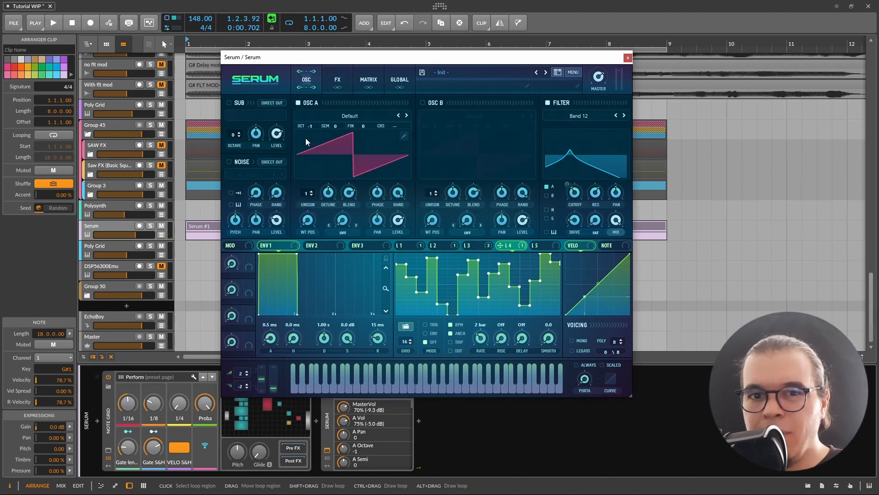
right_click(371, 218)
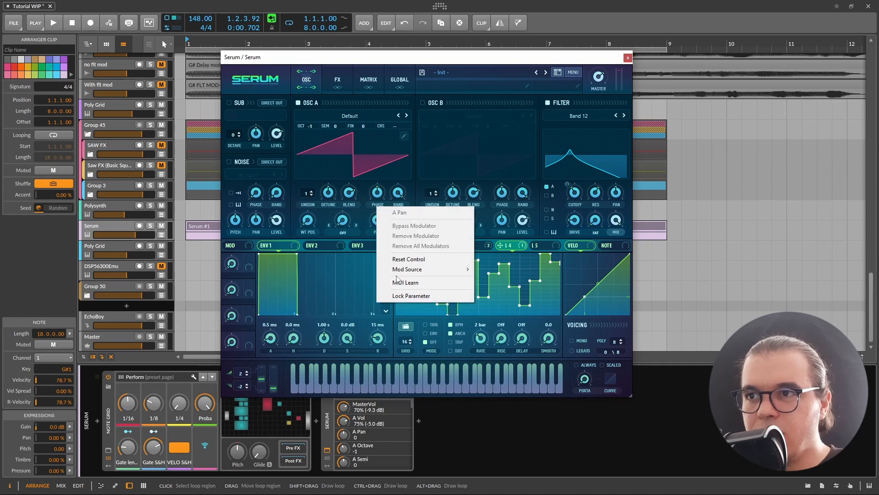
mouse_move(405, 270)
click(506, 377)
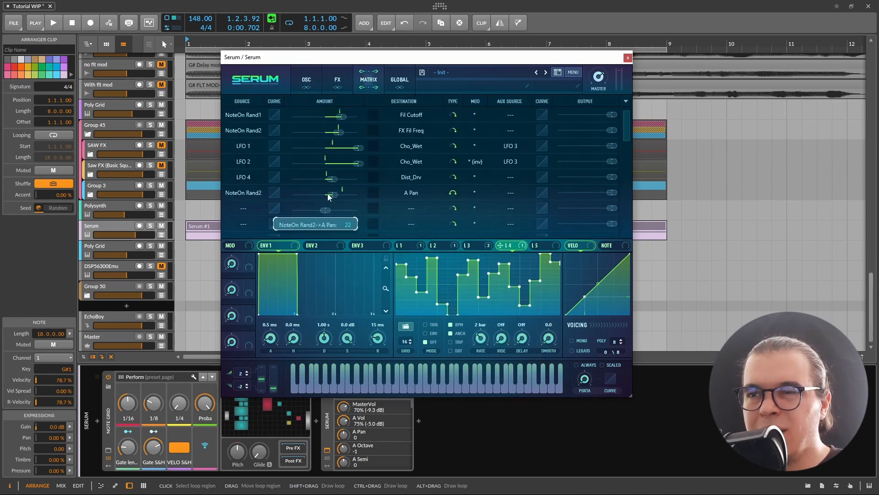
click(307, 81)
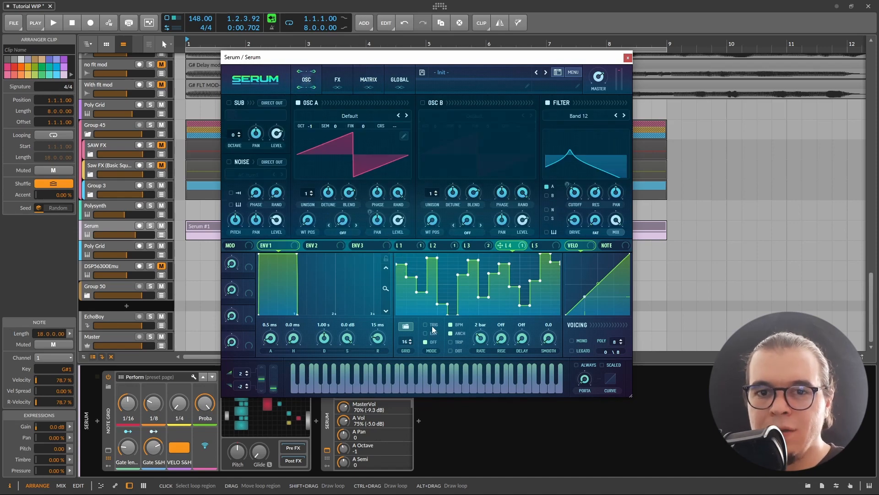
- Audition the Serum patch with randomized panning while reviewing its effects and oscillator pages
key(space)
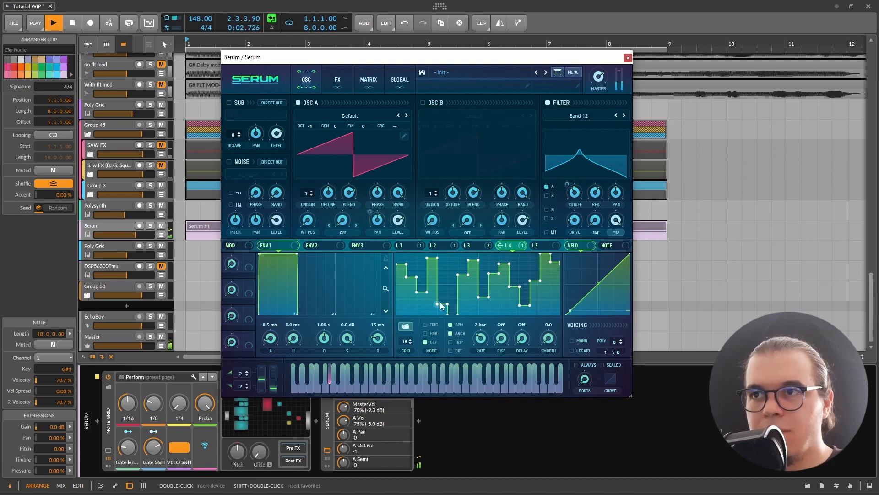
click(337, 79)
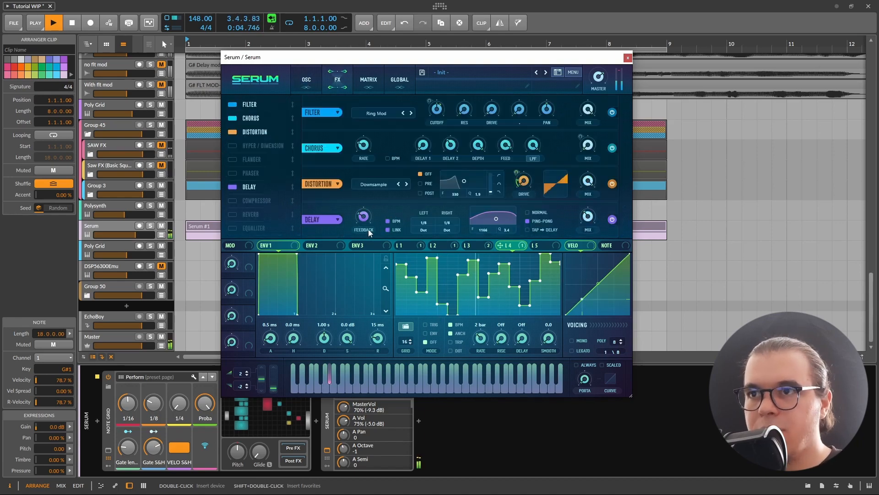
click(306, 79)
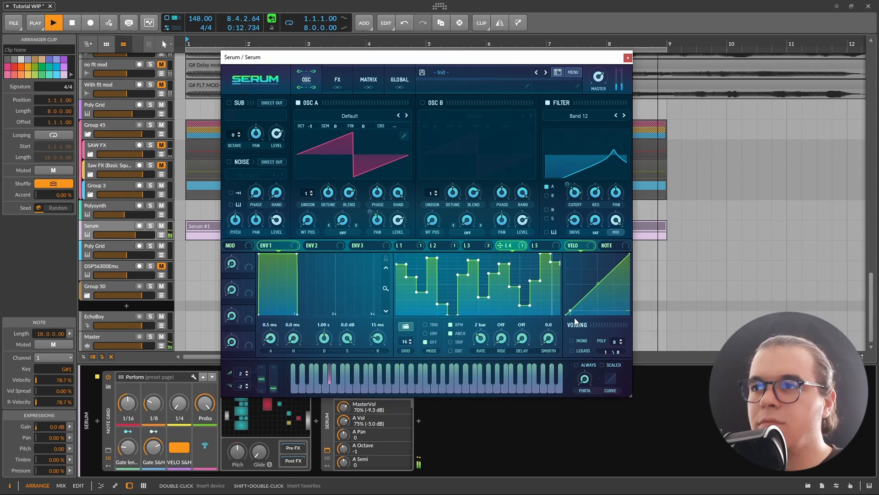
key(space)
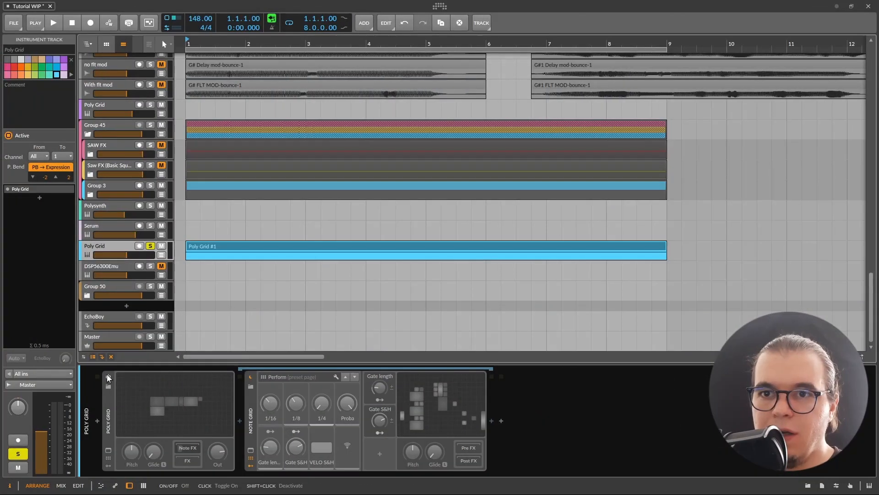
- Activate the Poly Grid track's devices, open the Poly Grid patch, and audition its sound with the Sallen-Key filter selected
click(108, 377)
click(181, 410)
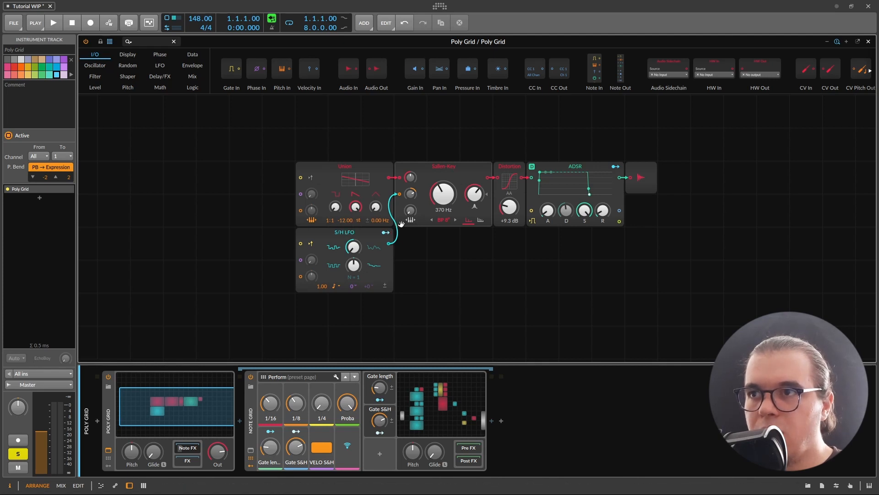
click(446, 221)
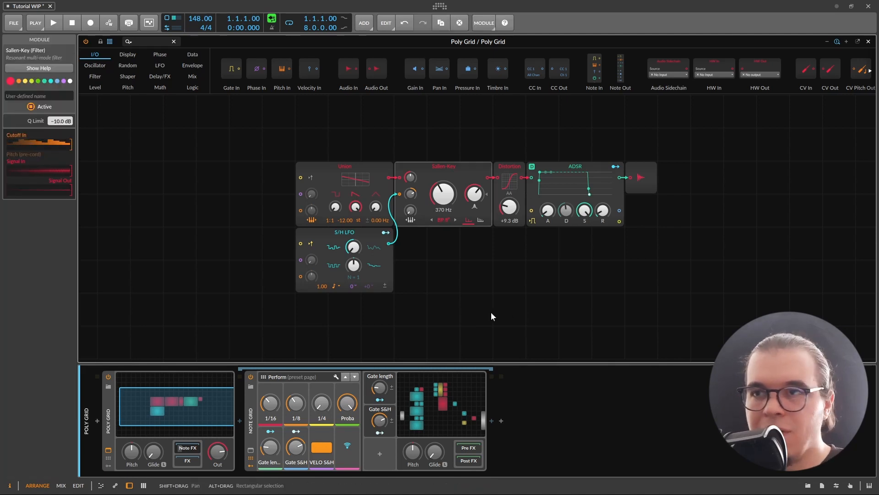
key(space)
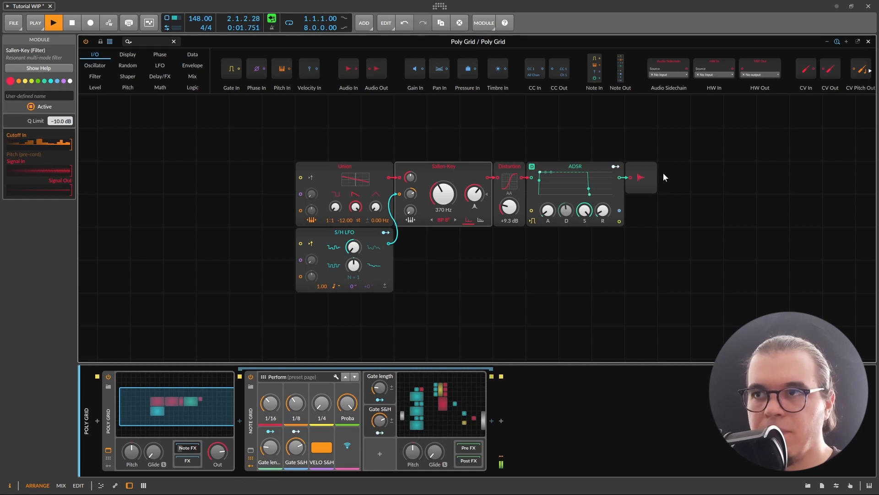
key(space)
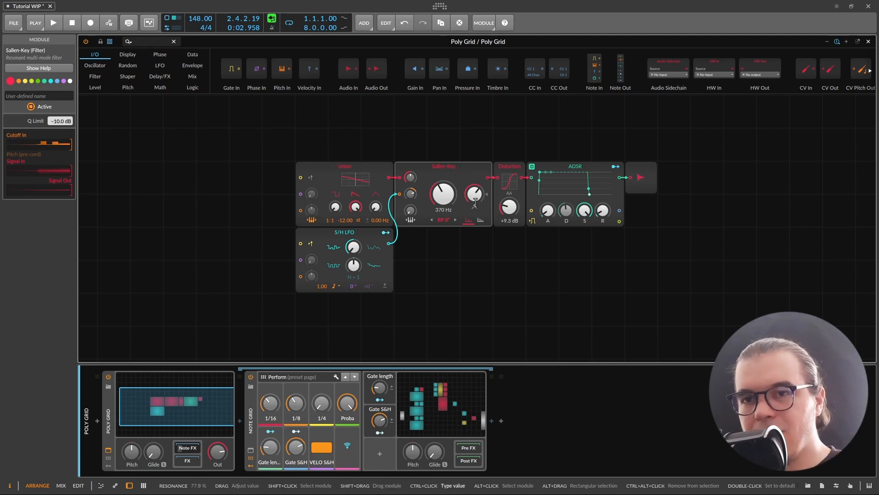
- Duplicate the Sallen-Key filter, insert a Mixer before Distortion, and connect the duplicate's output to the Mixer's second input
key(ctrl+d)
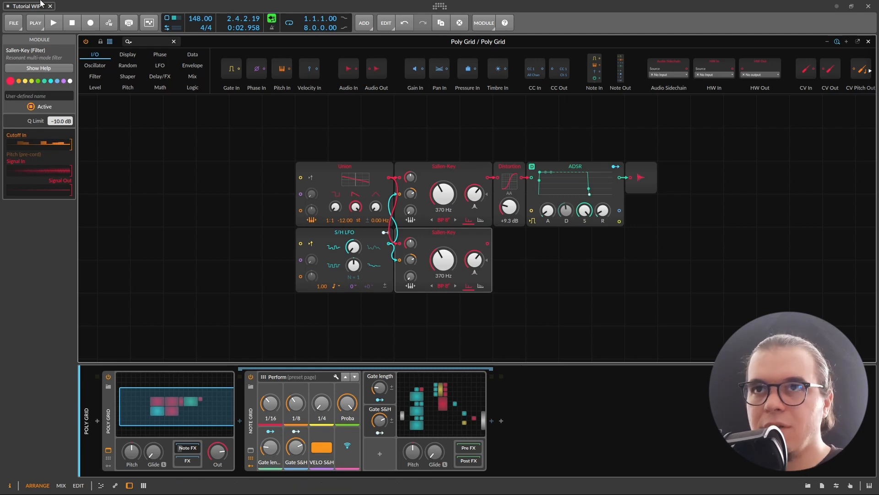
click(157, 41)
text(mixer)
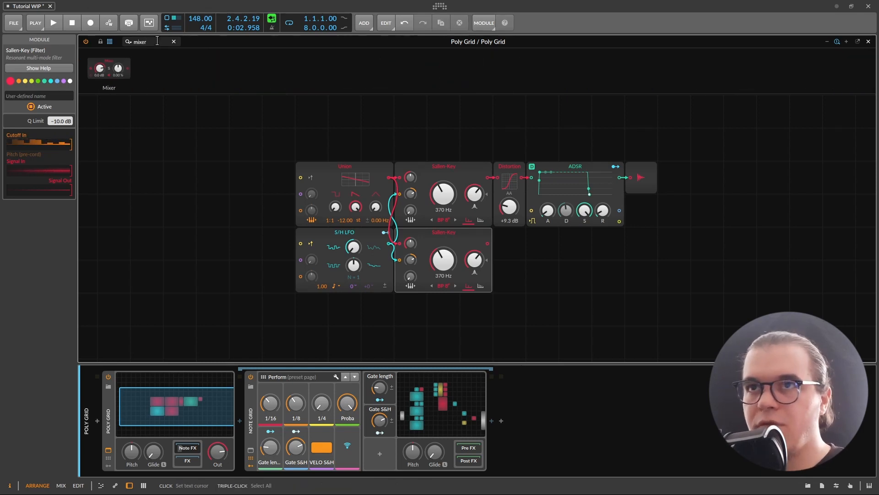
key(Return)
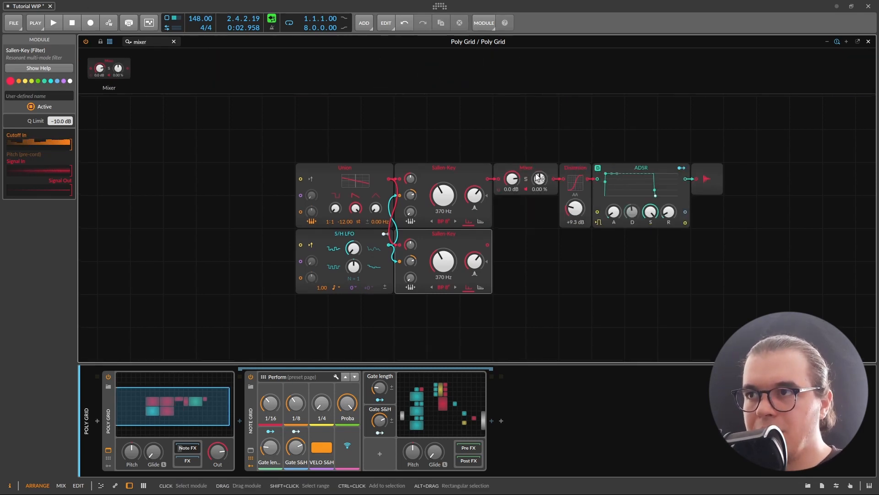
drag(487, 245, 499, 189)
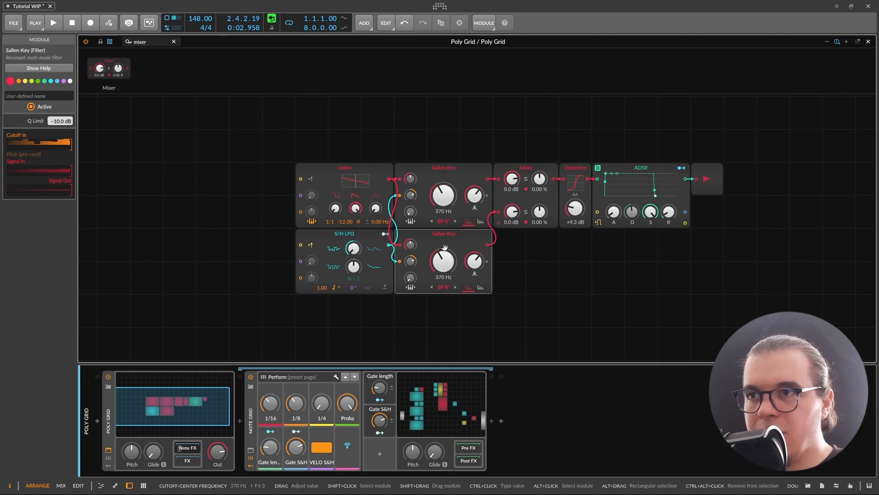
- Set the duplicated Sallen-Key filter's cutoff to 5.12 kHz and give it a negative cutoff modulation amount
double_click(411, 261)
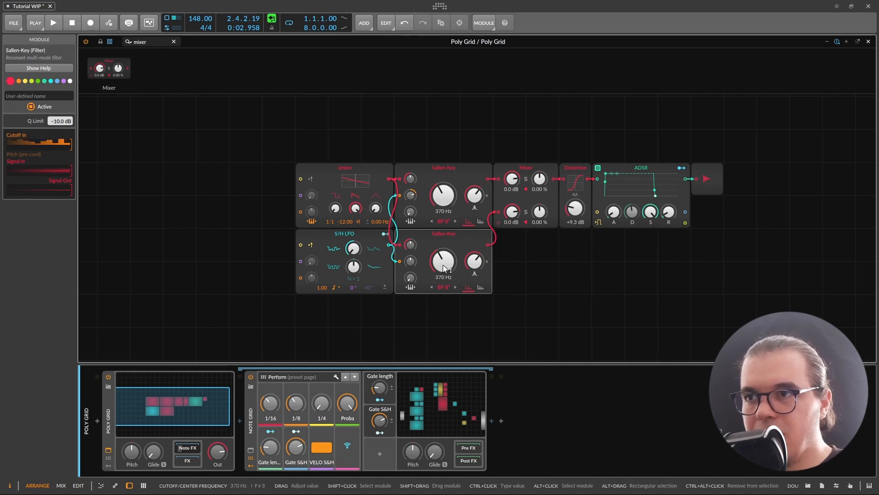
drag(442, 263, 449, 265)
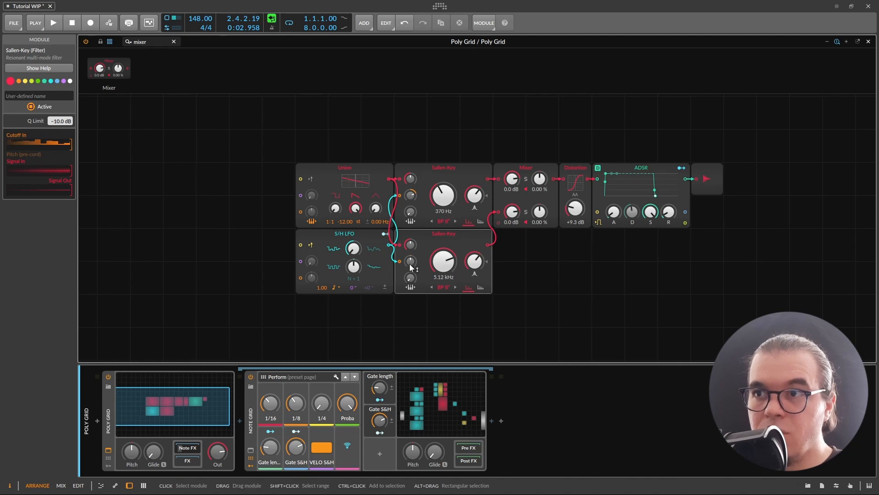
drag(410, 263, 411, 263)
- Raise the resonance of both Sallen-Key filters during playback and set the second filter's cutoff modulation amount to -51.60 st
key(space)
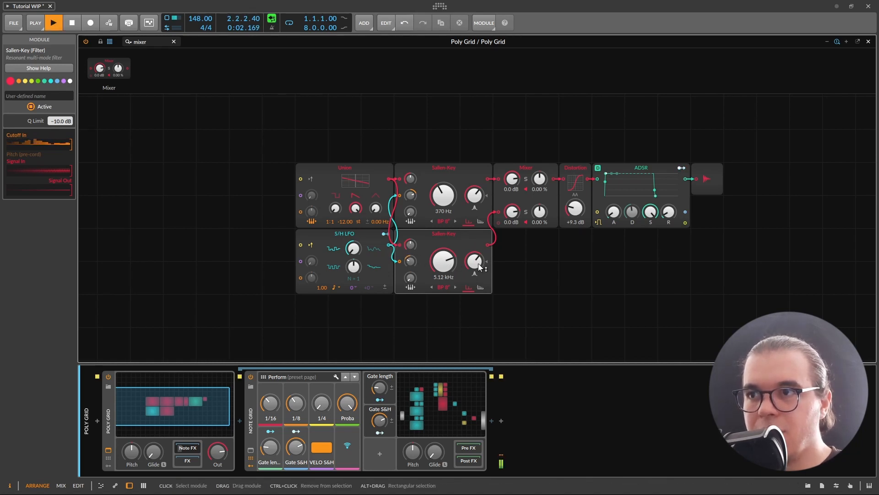
drag(478, 262, 477, 250)
drag(474, 196, 474, 190)
drag(475, 262, 474, 255)
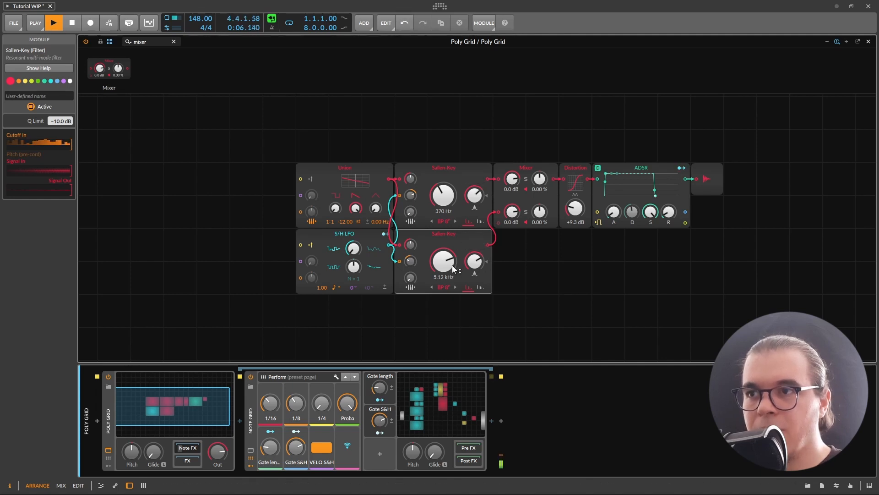
drag(410, 263, 413, 262)
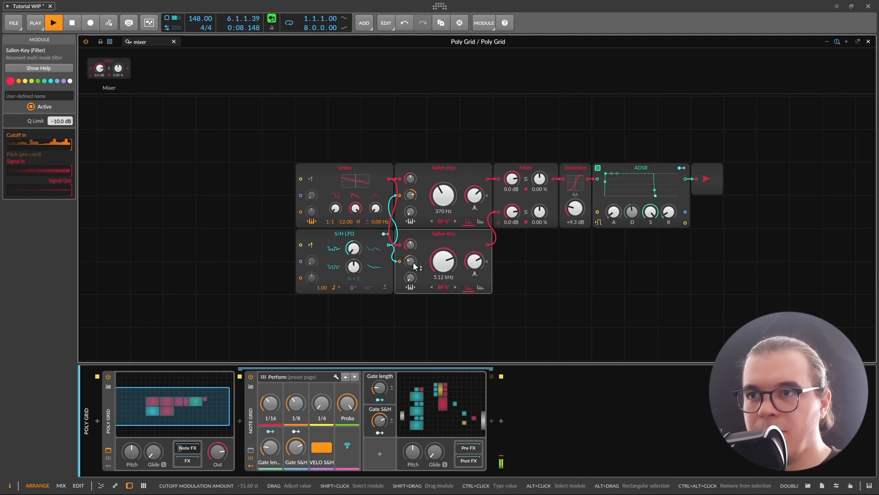
key(space)
- Move the ADSR and output modules together away from Distortion to free space for more modules in the chain
drag(508, 257, 458, 257)
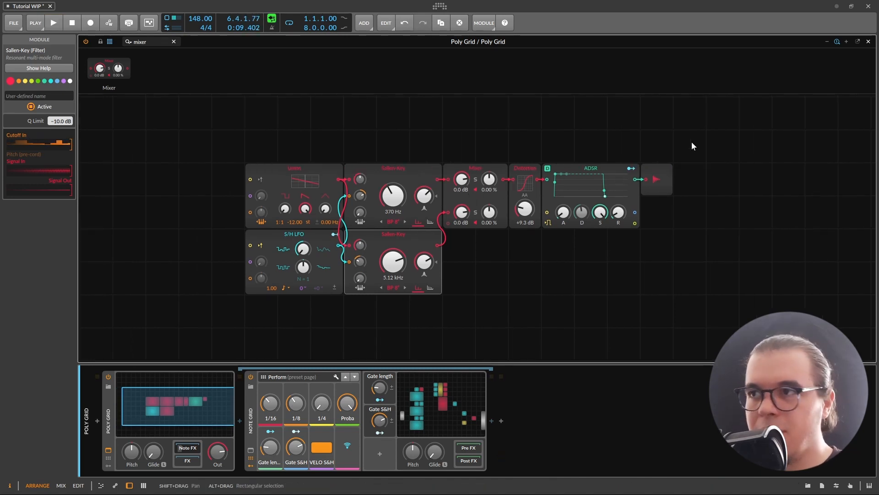
drag(691, 143, 572, 288)
drag(578, 170, 783, 182)
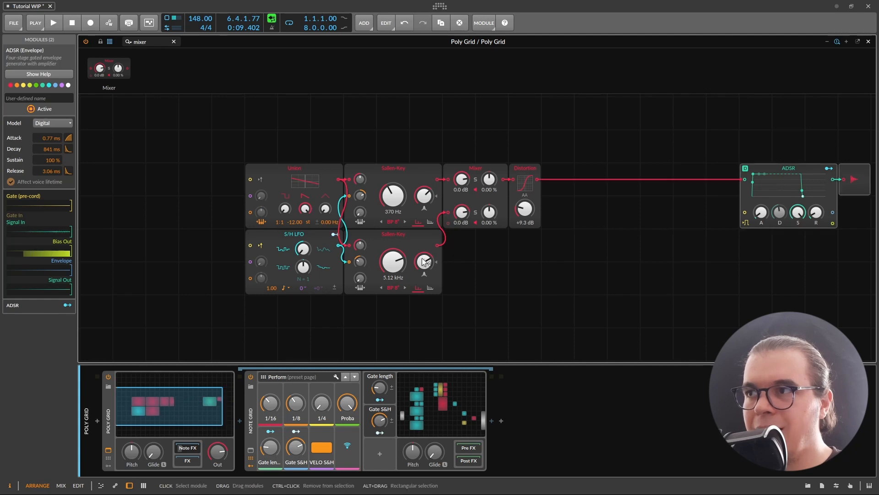
scroll(510, 260, down, 1)
drag(598, 243, 504, 255)
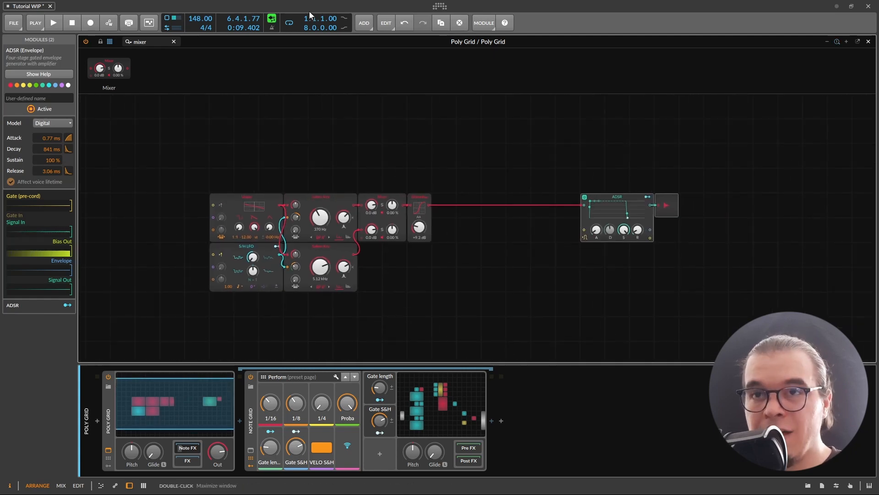
- Insert a Flanger+ module after Distortion, raise its Mix fully, turn Depth down, and increase its feedback
drag(109, 68, 428, 213)
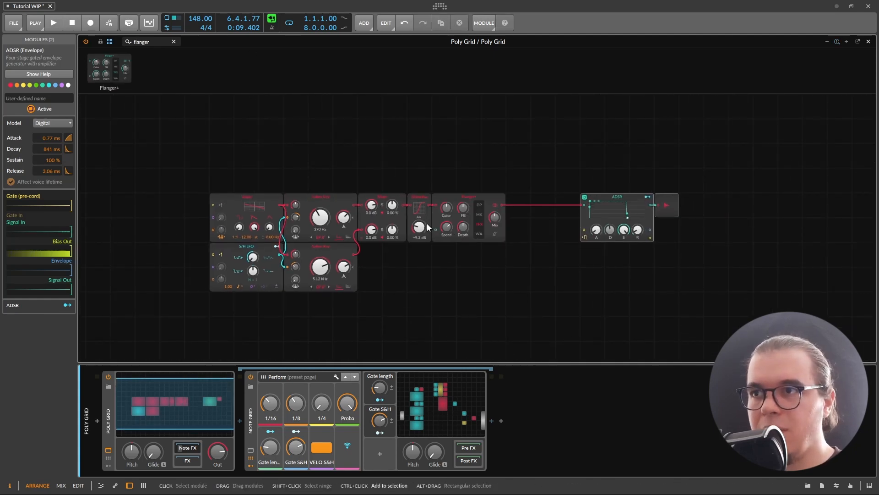
scroll(478, 228, up, 1)
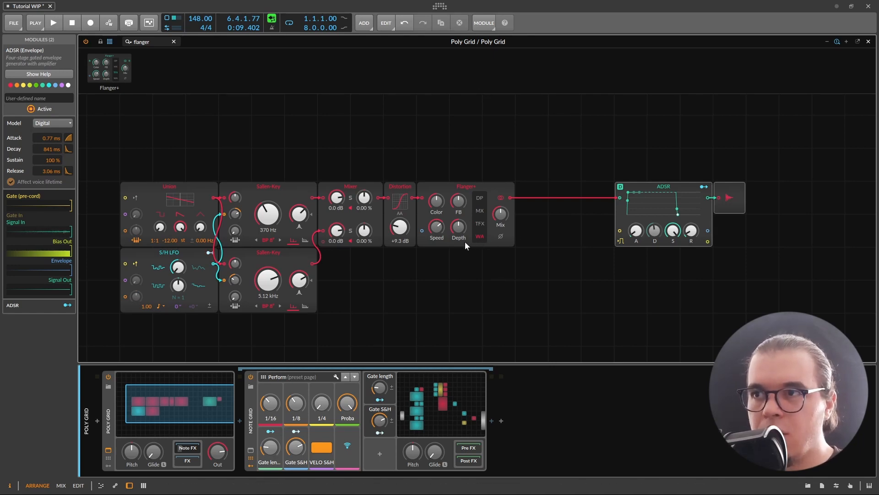
drag(500, 217, 500, 165)
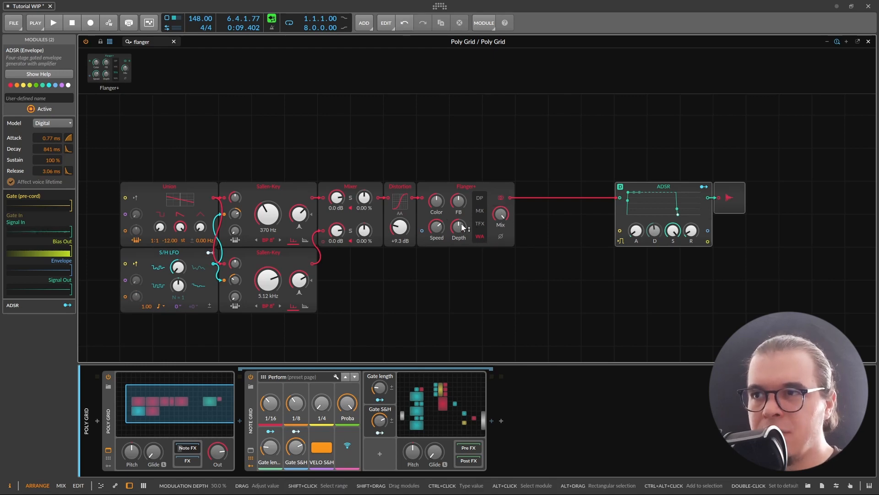
drag(459, 228, 459, 246)
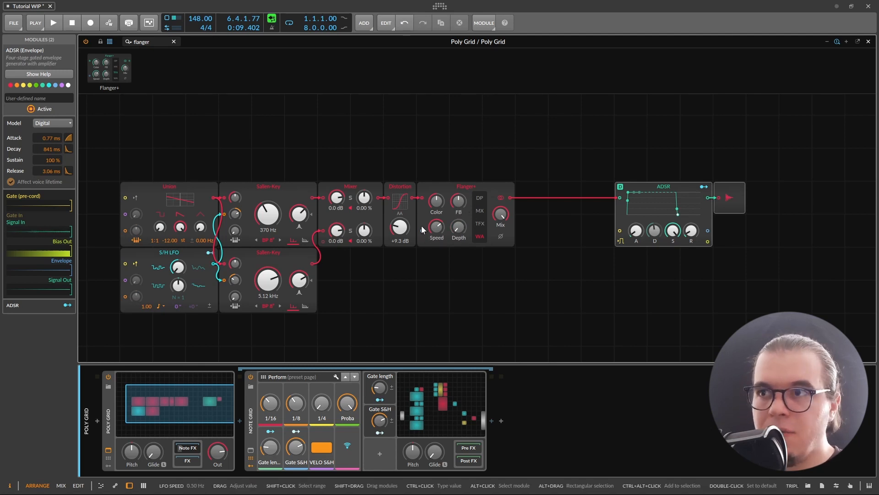
drag(464, 202, 464, 167)
- Lower the Flanger+ Color while auditioning the patch, and readjust its feedback
key(space)
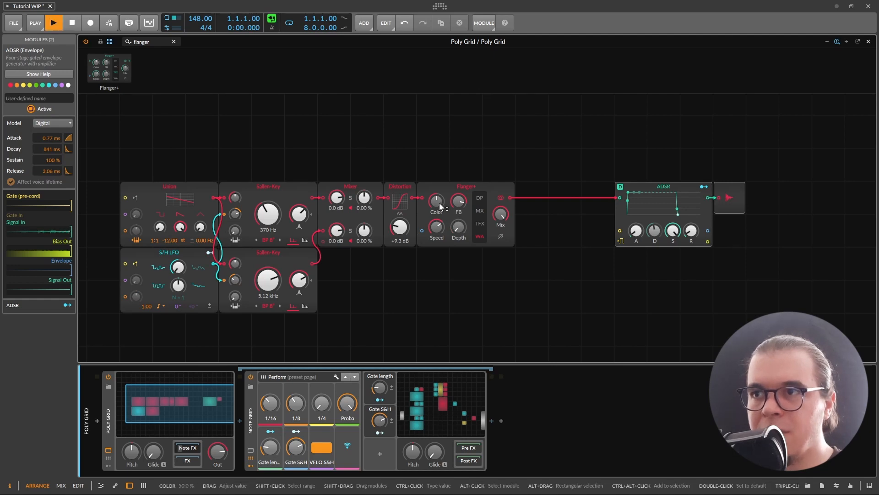
drag(439, 203, 439, 249)
key(space)
drag(461, 202, 453, 211)
- Patch a Dice module into the Flanger+ modulation input, raise Depth, make Dice trigger on notes, and audition the result
triple_click(161, 42)
text(random)
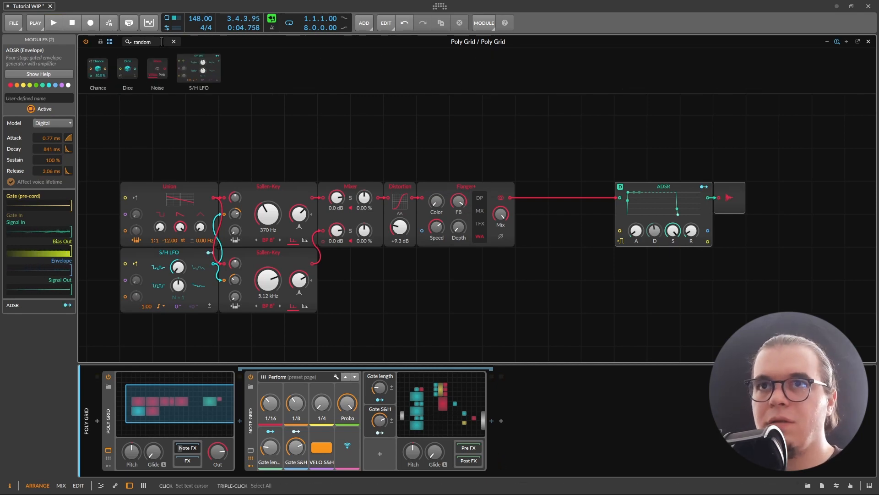
drag(128, 69, 422, 232)
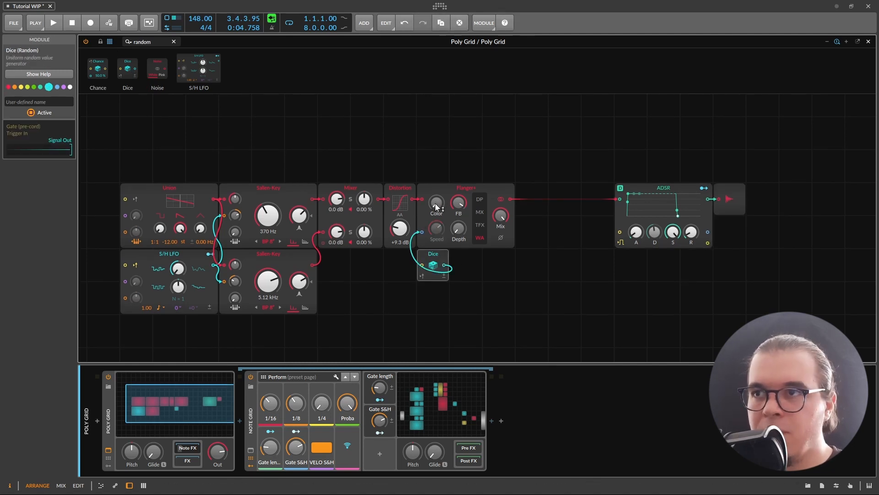
drag(460, 229, 459, 200)
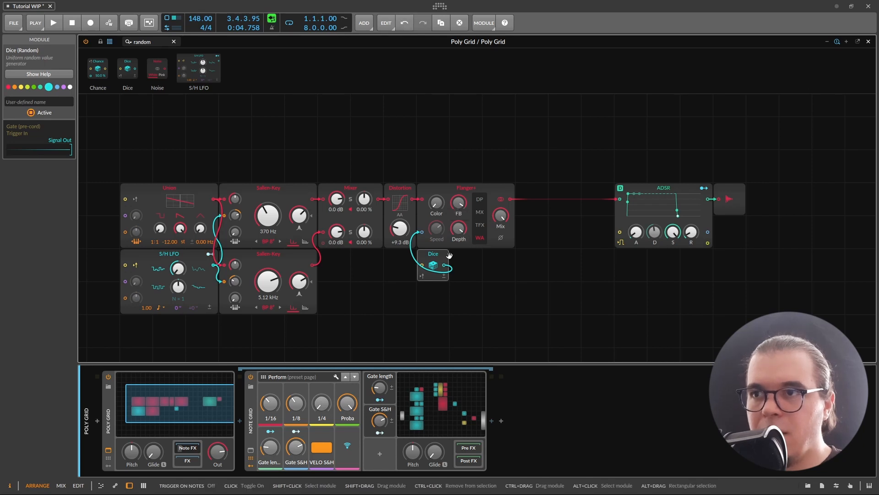
click(422, 276)
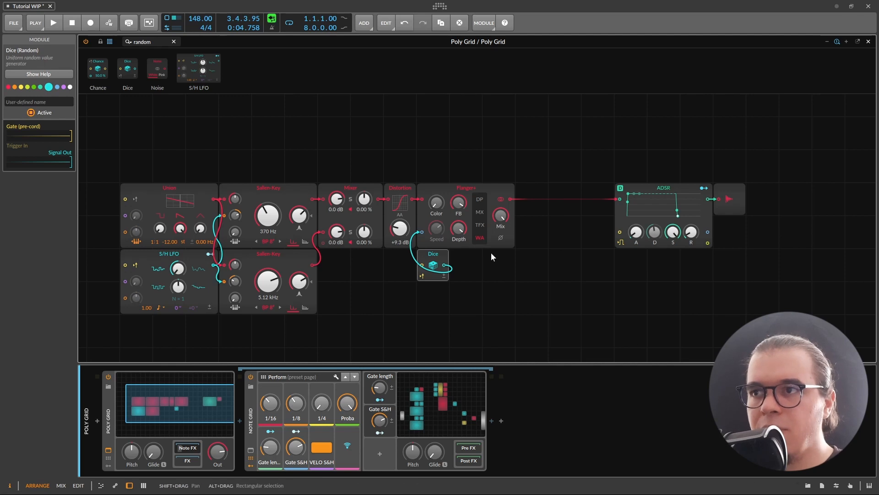
key(space)
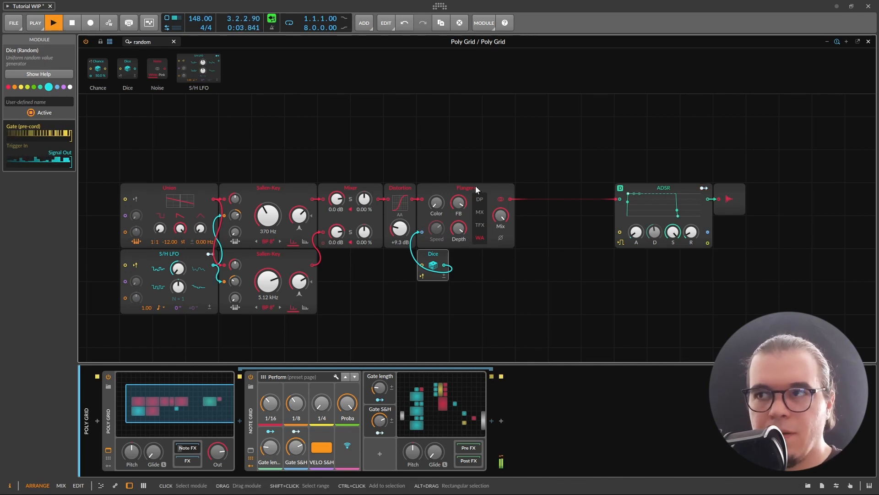
- Set the Flanger+ feedback to about 96% and readjust its Depth while the patch plays
drag(458, 203, 458, 197)
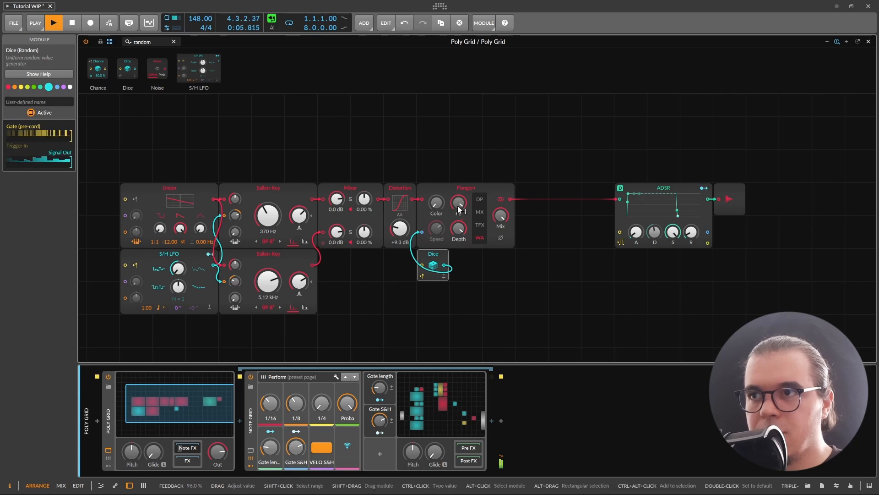
drag(467, 236, 468, 234)
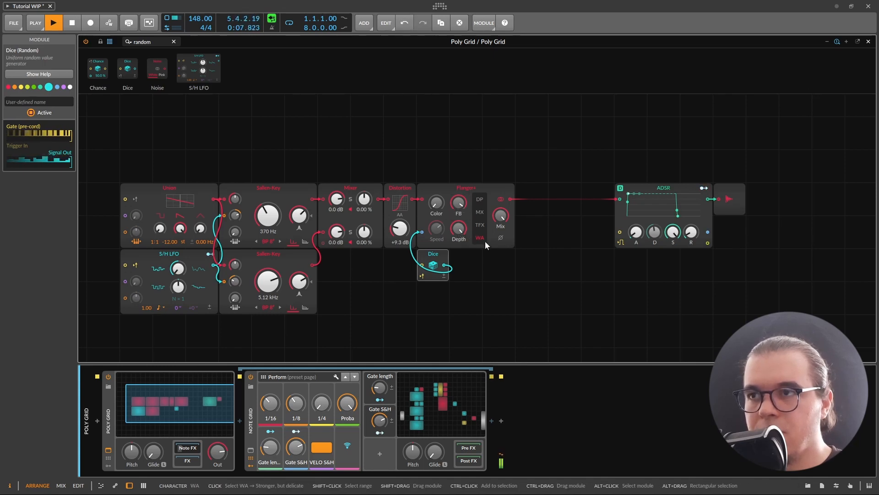
drag(457, 231, 528, 289)
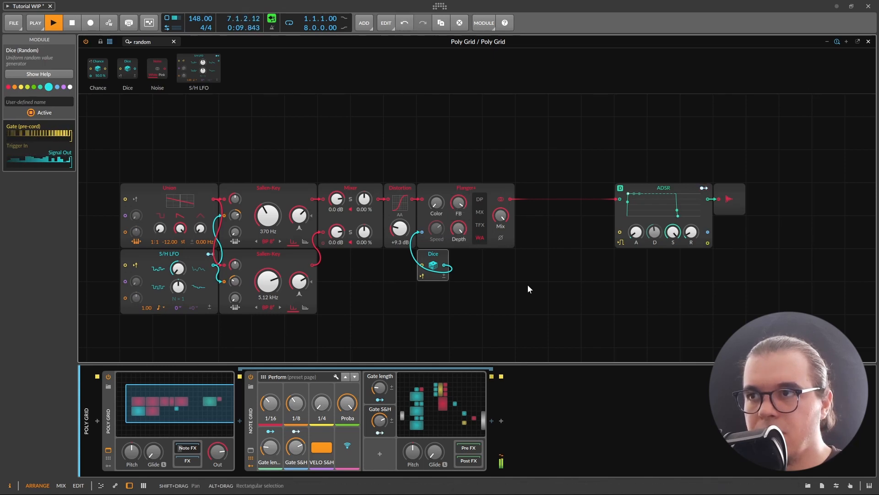
- Switch off the stereo option of Flanger+ and audition the patch
click(502, 199)
key(space)
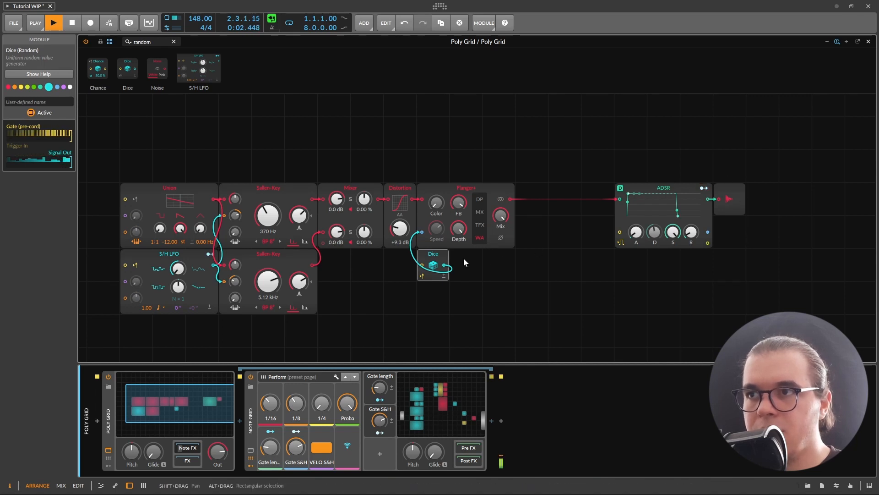
scroll(463, 259, down, 1)
scroll(471, 252, up, 1)
mouse_move(535, 281)
mouse_down()
mouse_move(514, 268)
mouse_move(534, 265)
mouse_up()
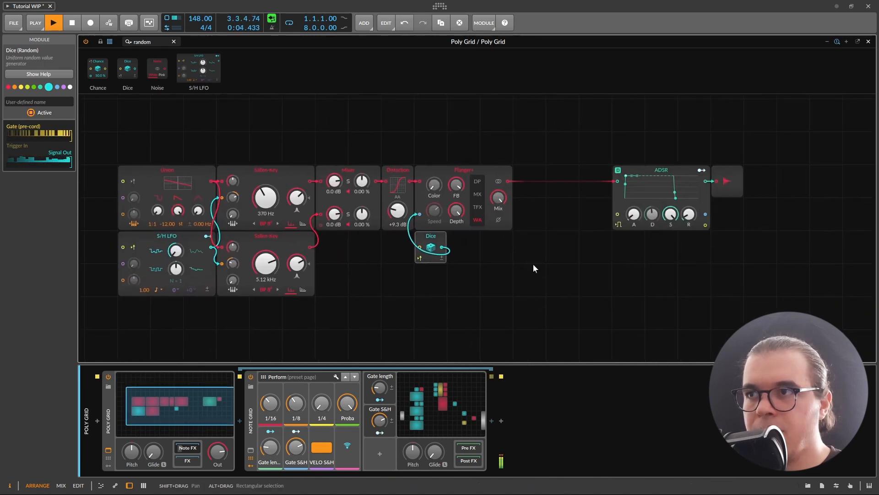
key(space)
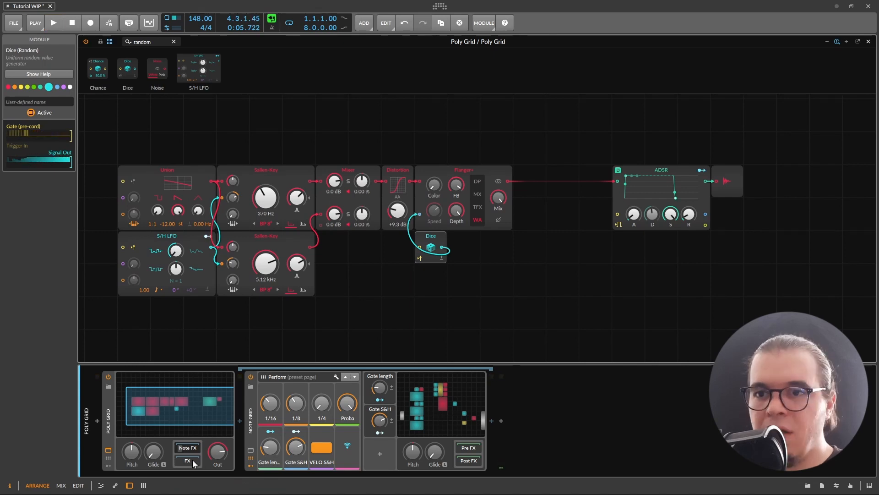
- Insert a Delay+ device into the Poly Grid's FX chain
click(192, 460)
click(240, 421)
text(dd)
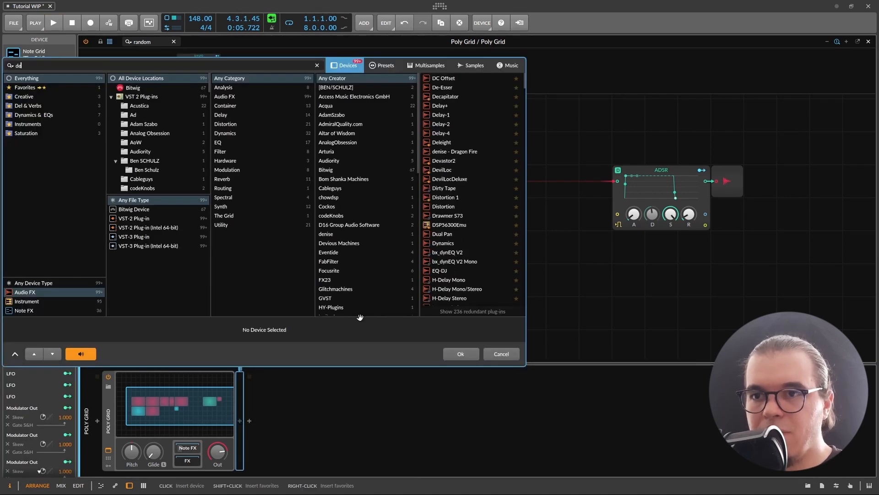
key(BackSpace)
text(ela)
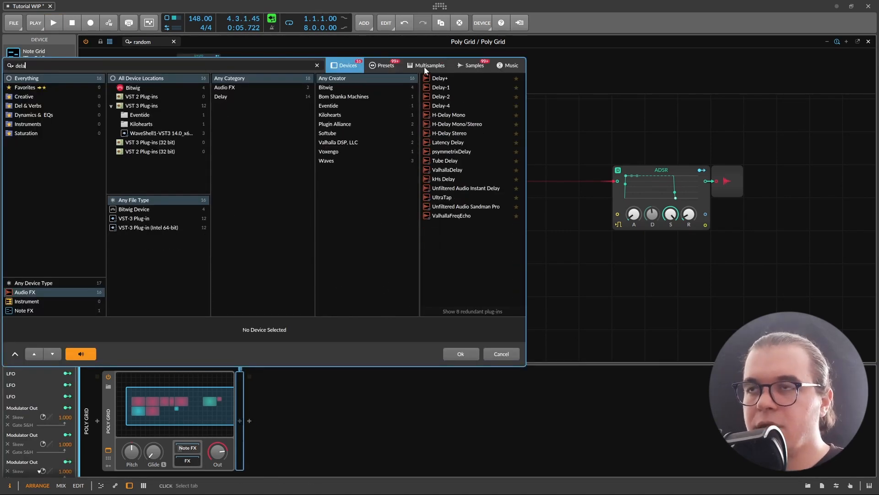
key(Return)
- Set the Delay+ Mix to about 26.5% and audition the patch
key(space)
drag(382, 452, 382, 447)
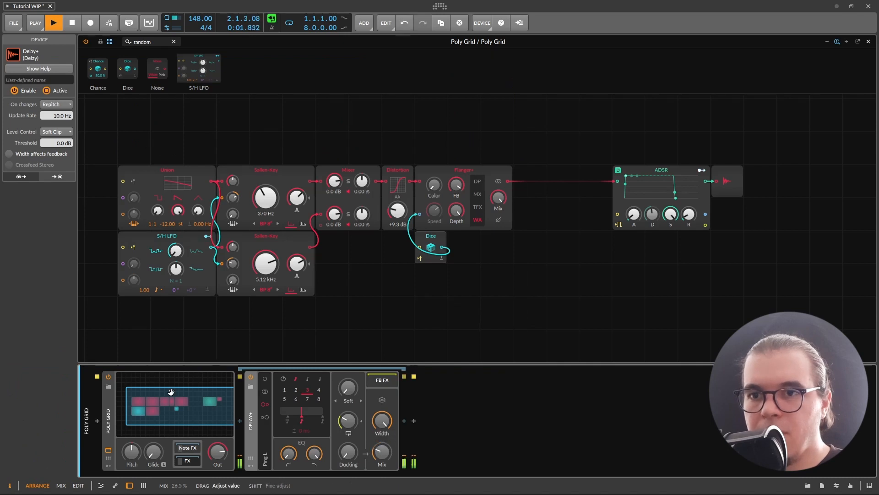
mouse_move(468, 268)
mouse_down()
mouse_move(436, 262)
mouse_move(465, 265)
mouse_up()
key(space)
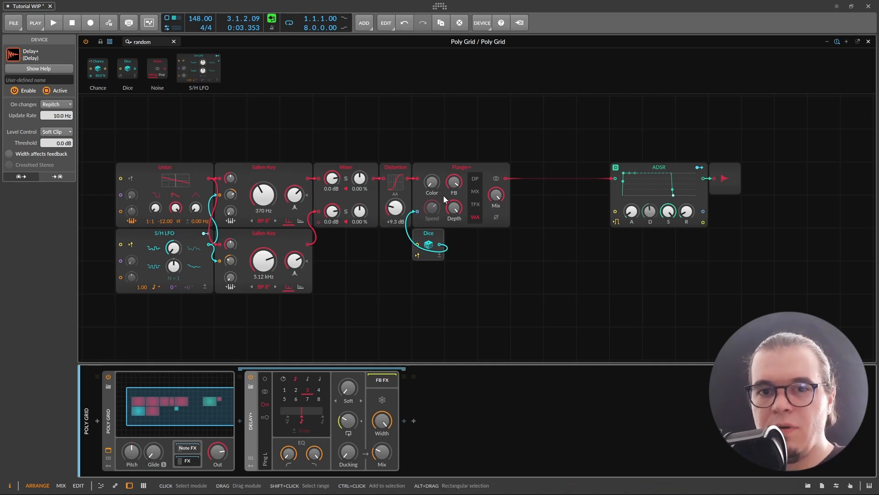
- Insert an AM/RM module after Flanger+ and move the ADSR and output modules directly beside it
click(147, 41)
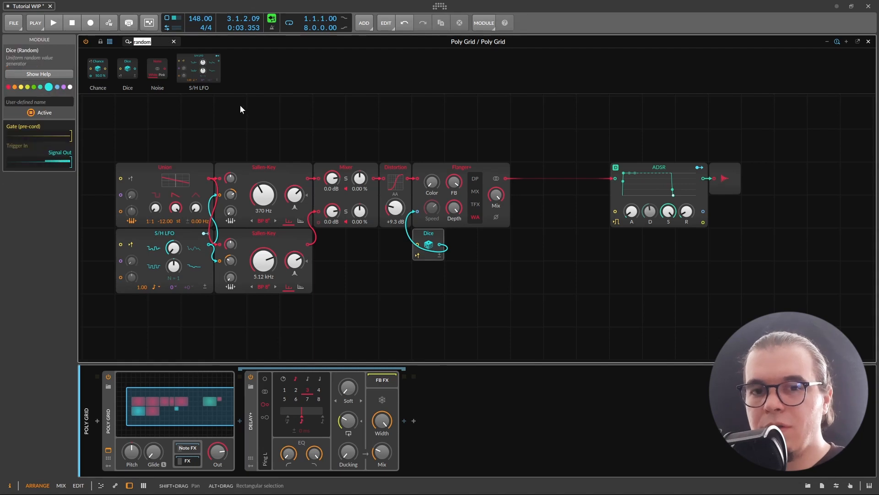
text(rm)
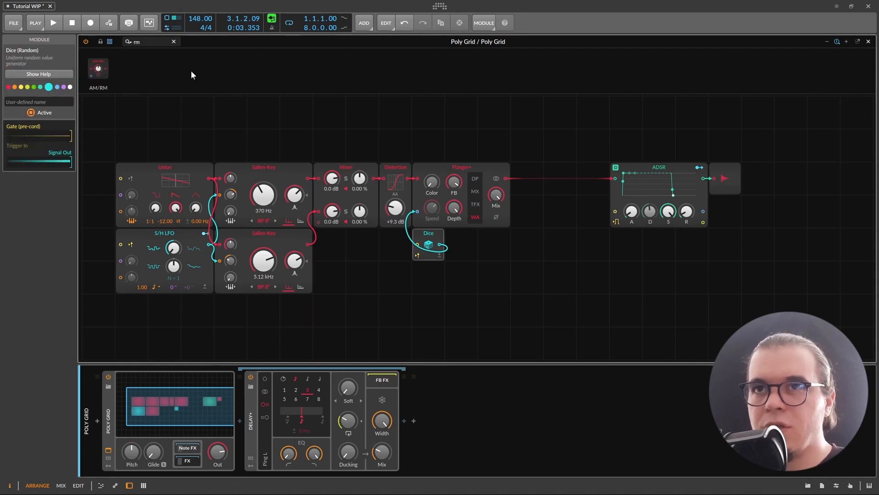
drag(98, 68, 505, 179)
drag(755, 151, 662, 241)
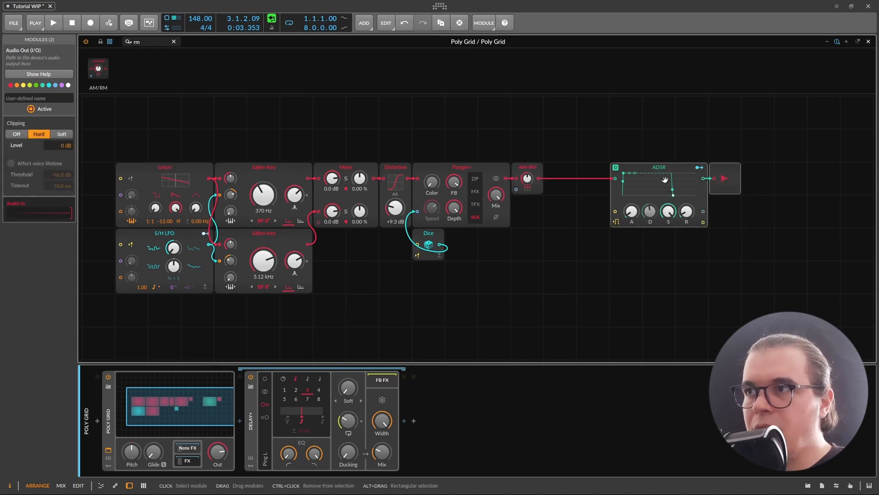
drag(677, 166, 611, 166)
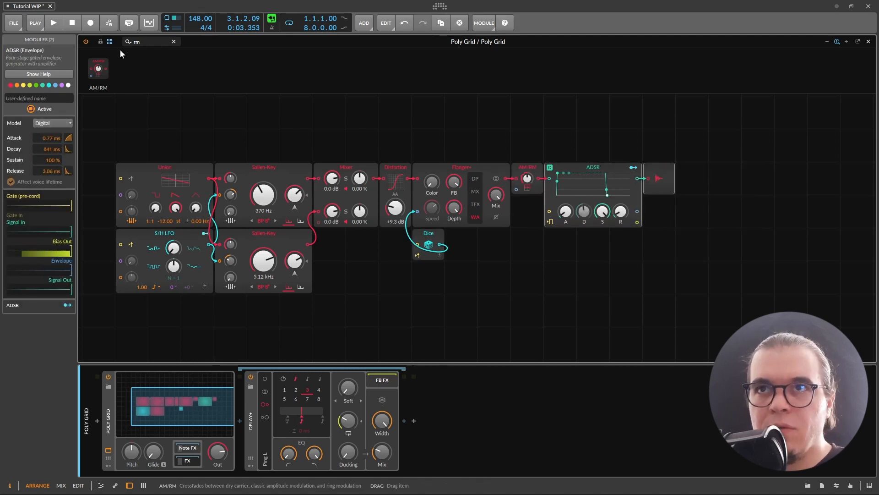
- Add a Sine oscillator below Dice, patch it into the AM/RM modulator input with the amount raised, and audition the result
text(sin)
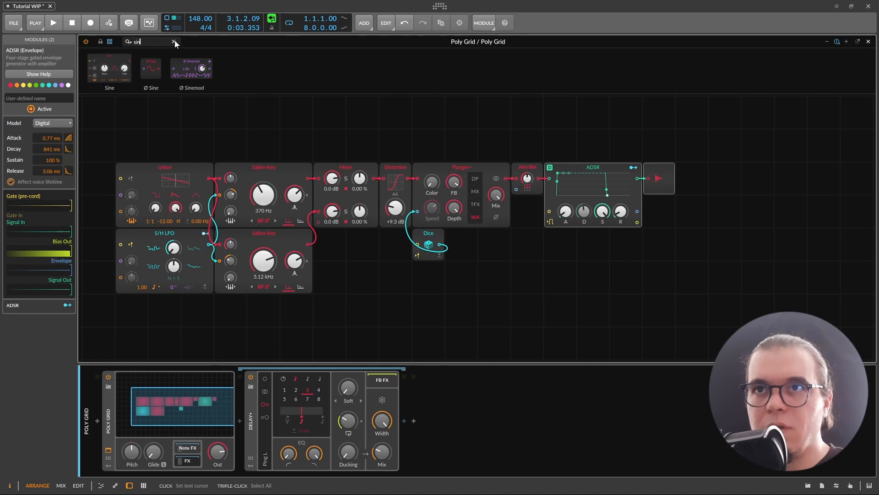
drag(109, 74, 439, 278)
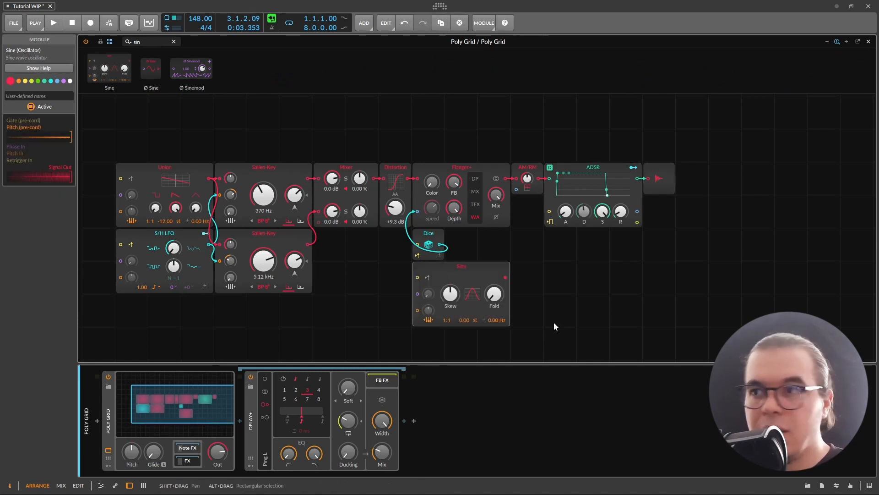
drag(511, 279, 527, 179)
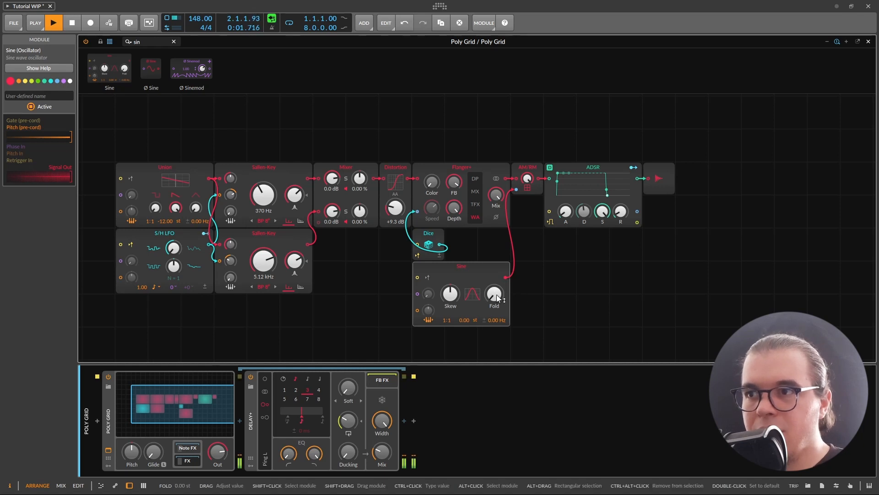
mouse_move(498, 298)
mouse_down()
mouse_move(499, 284)
mouse_move(499, 303)
mouse_up()
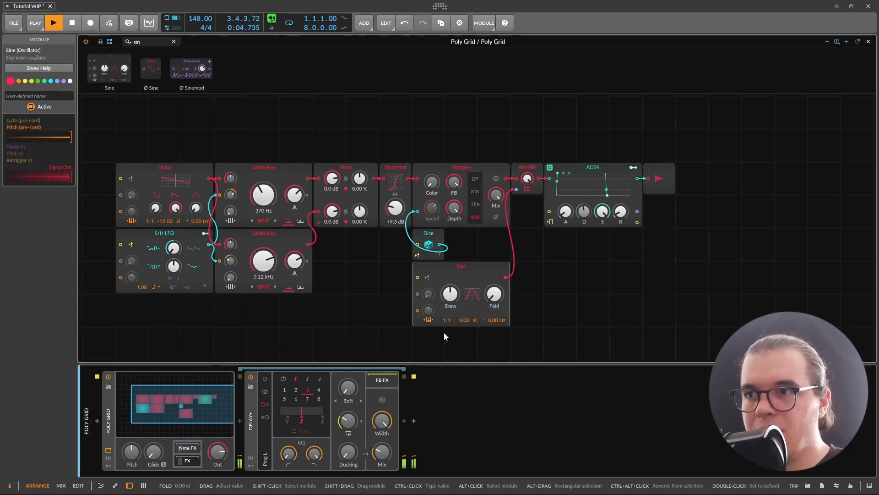
key(space)
ctrl+click(463, 320)
key(BackSpace)
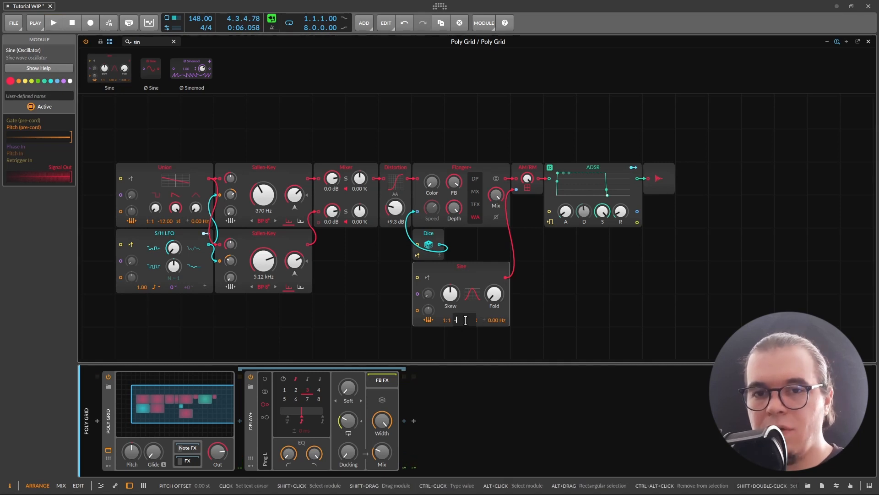
key(Return)
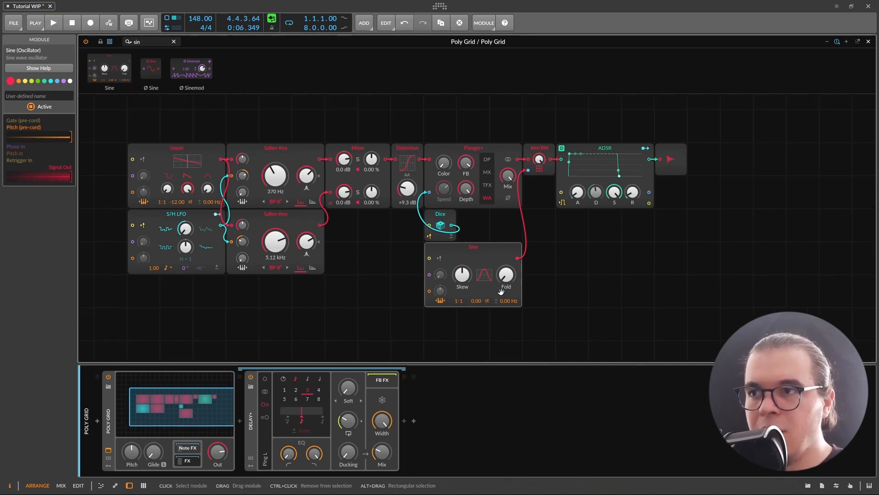
mouse_move(505, 279)
mouse_down()
mouse_move(505, 255)
mouse_move(512, 284)
mouse_up()
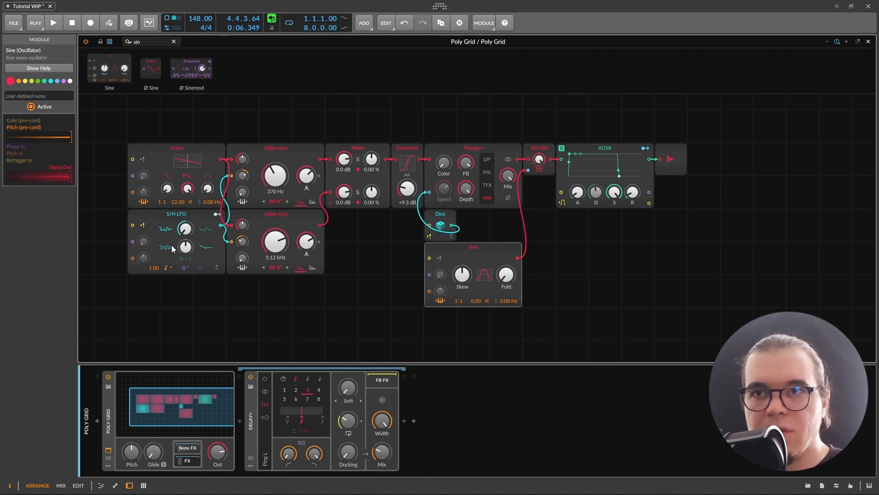
- Modulate the Sine module's Fold from the S/H LFO by about 23 st while auditioning the patch
click(217, 215)
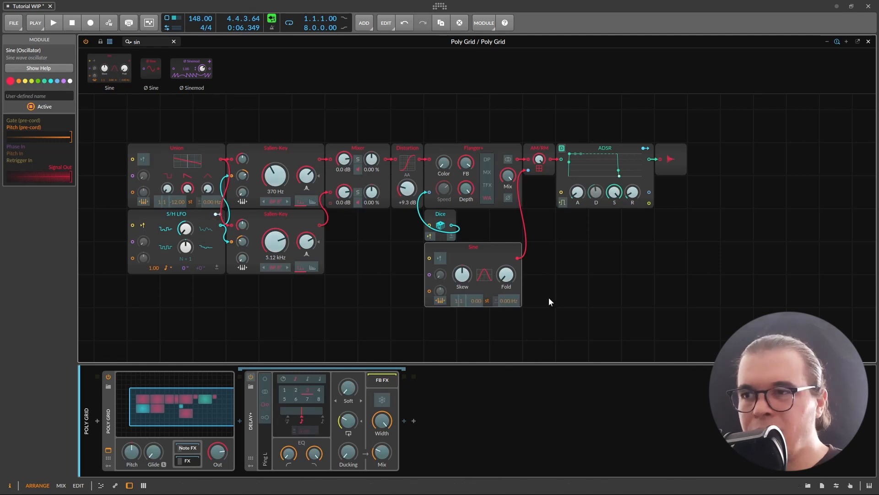
drag(506, 274, 506, 252)
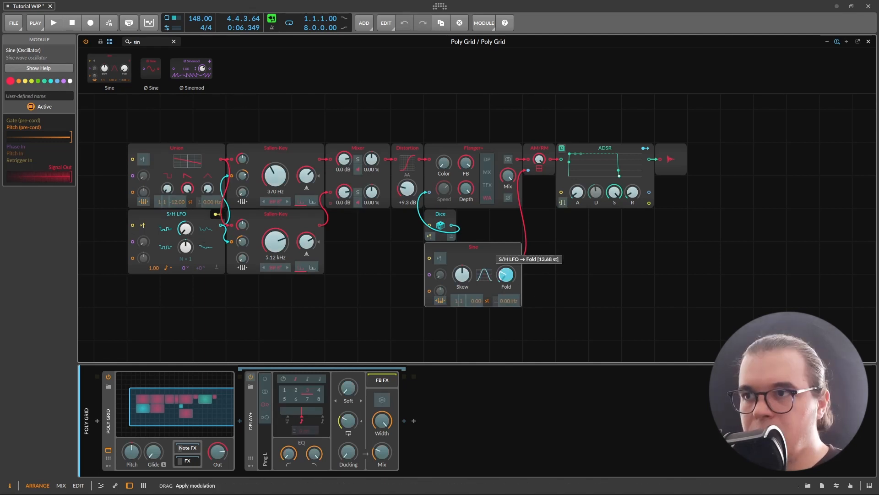
key(space)
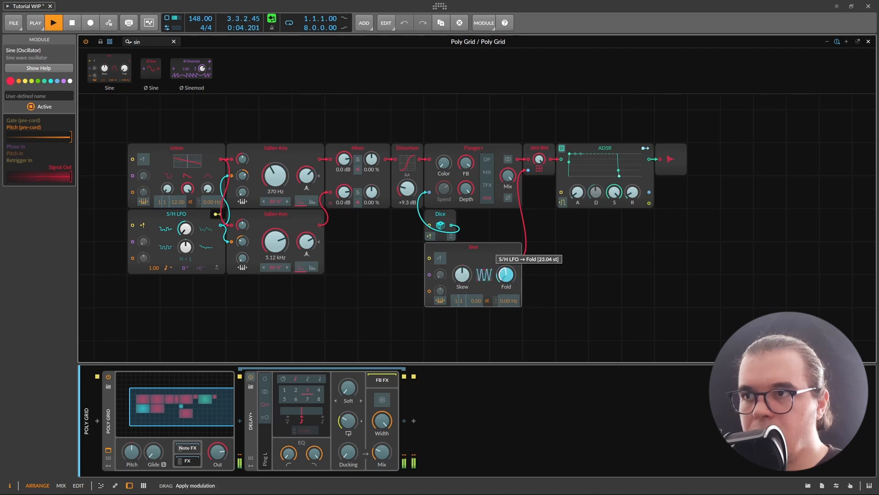
click(218, 214)
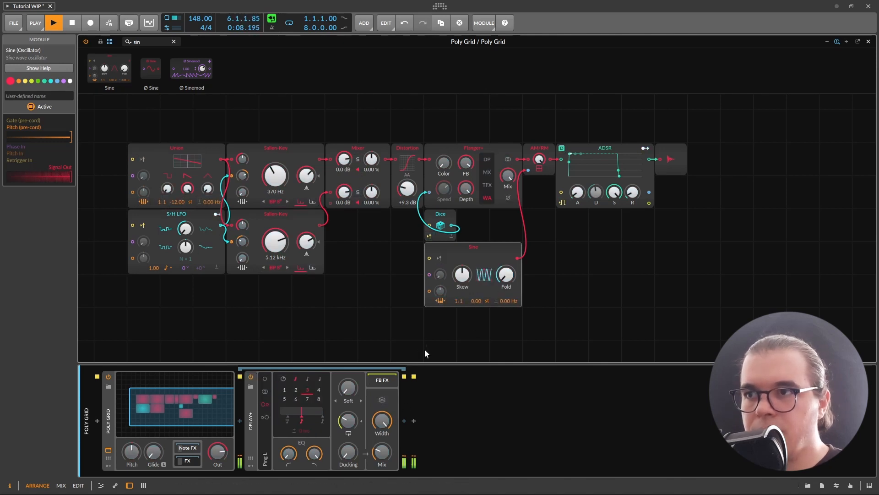
key(space)
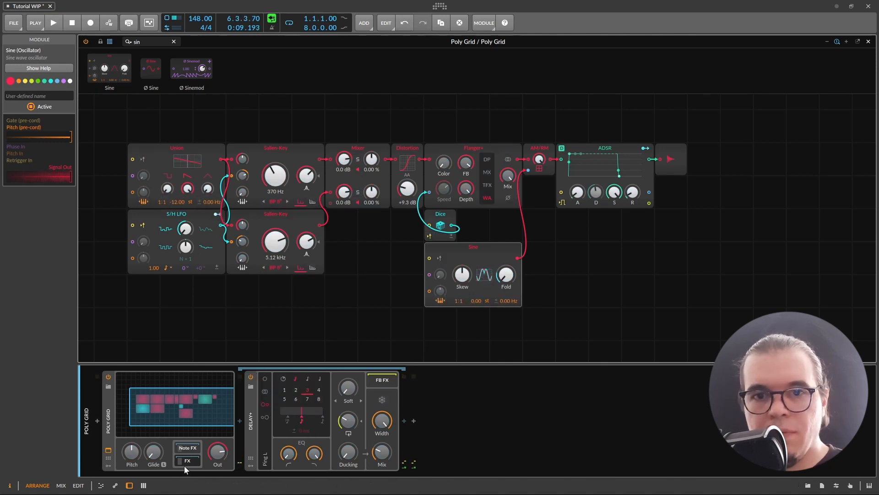
- Insert an EQ+ before Delay+ in the FX chain with a low-cut band at 162 Hz
click(239, 421)
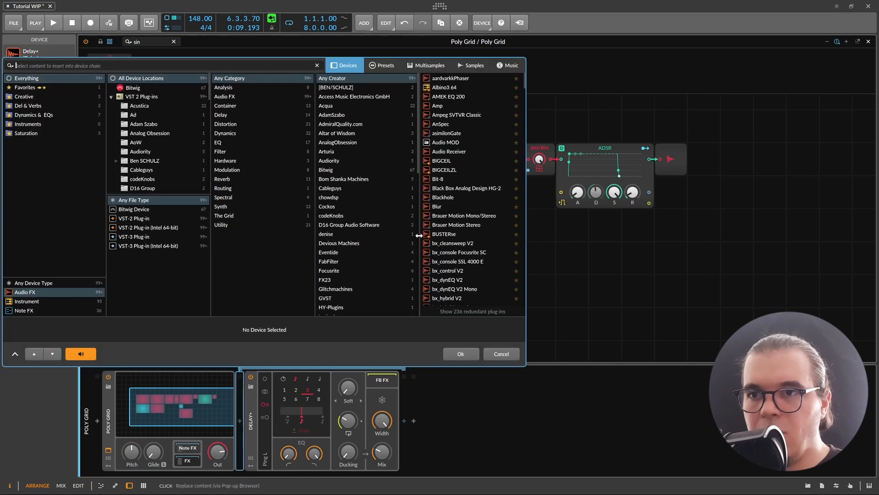
text(eq)
double_click(436, 78)
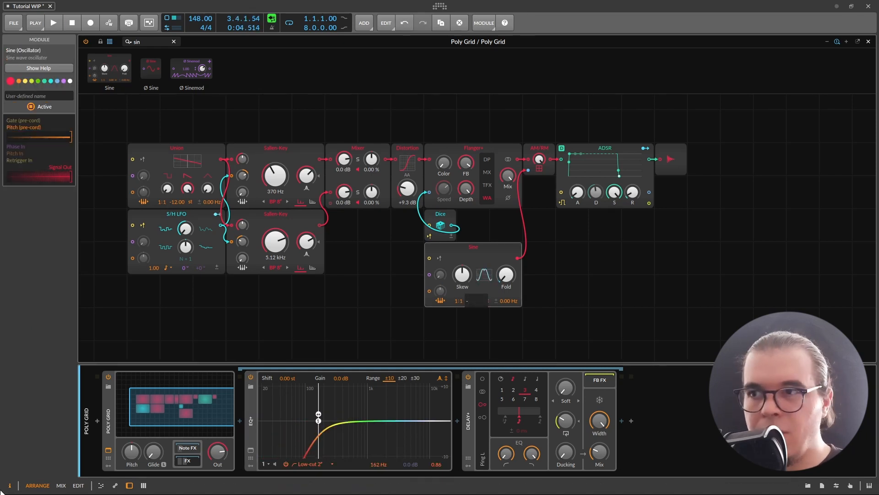
- Set the Sine module's pitch offset to -24 st, readjust the AM/RM amount, and audition the patch
key(Return)
key(space)
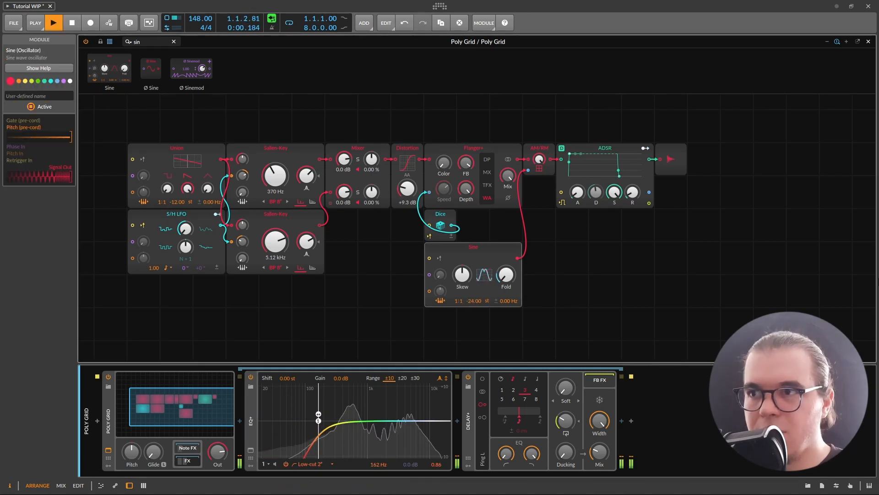
drag(541, 161, 541, 161)
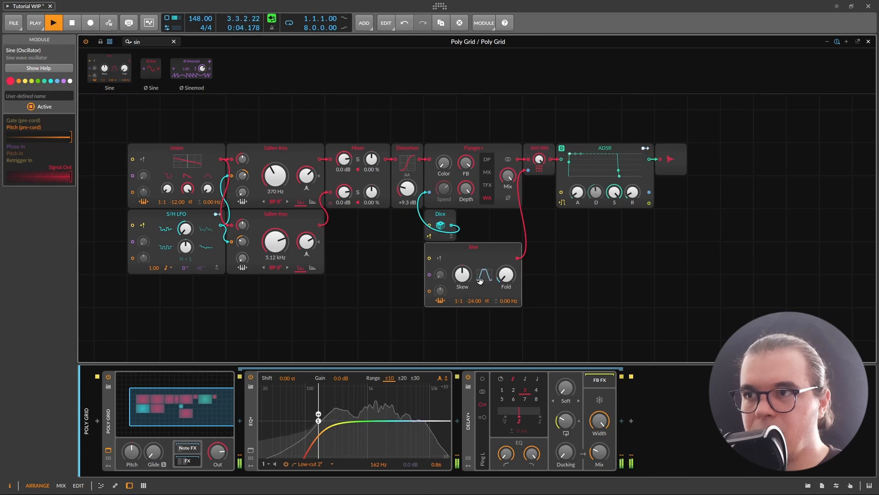
scroll(529, 227, up, 2)
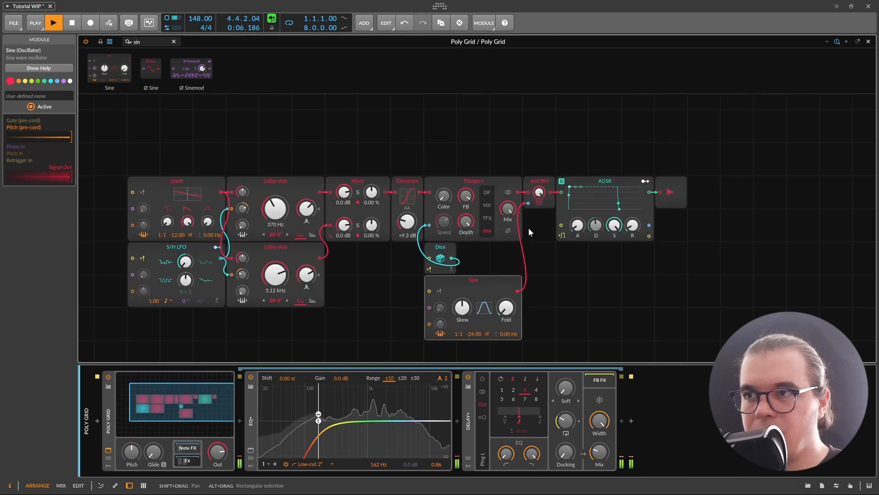
key(space)
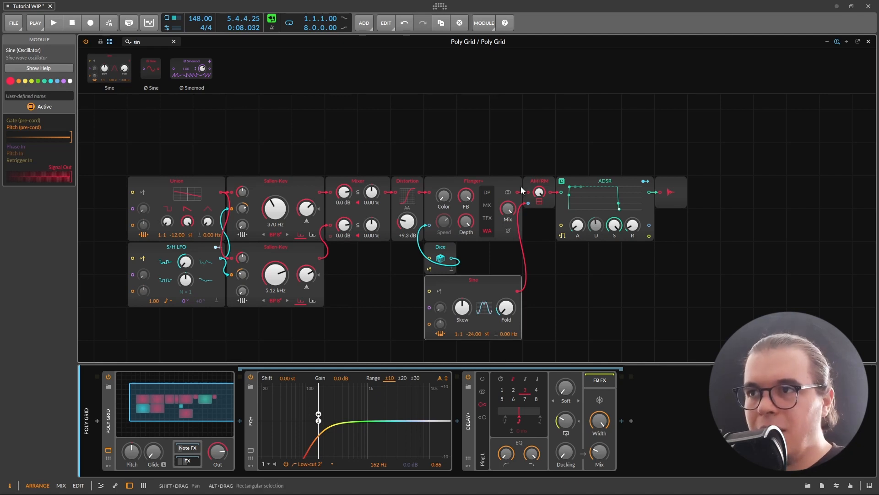
- Add a Steps module above Flanger+ and draw a pattern with bars only on steps 3, 6 and 8
scroll(522, 187, up, 2)
mouse_move(508, 241)
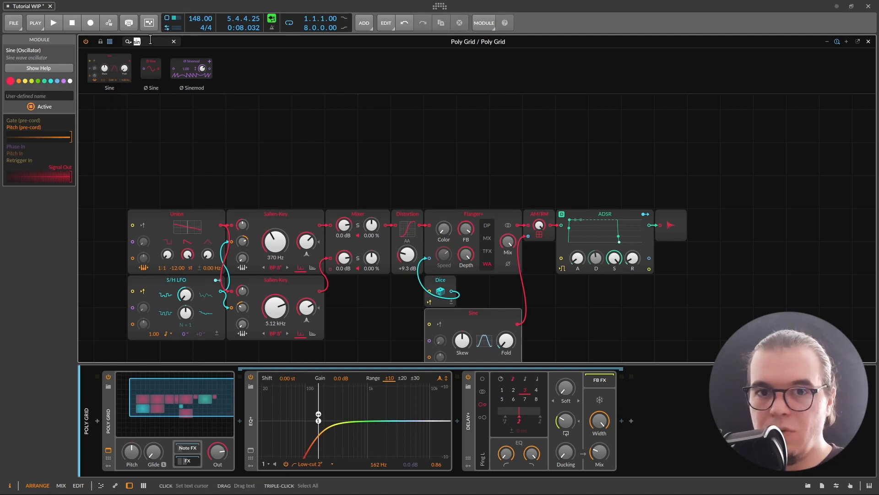
text(ste)
drag(120, 64, 473, 194)
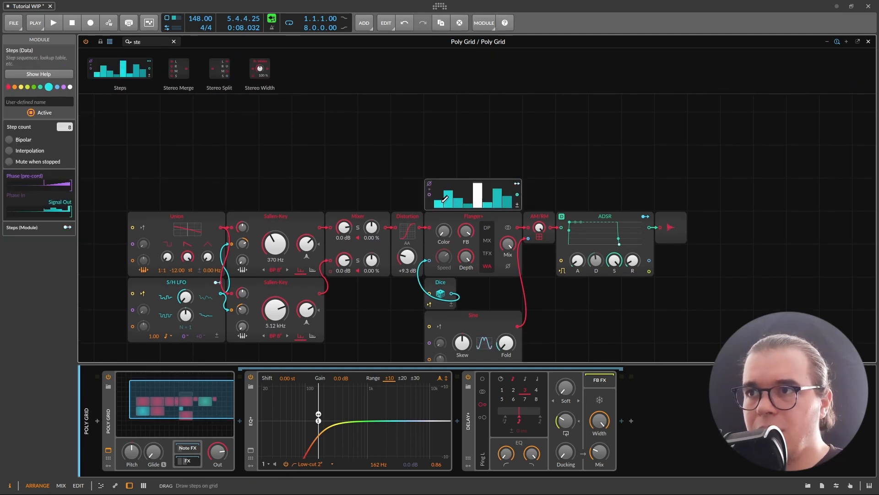
mouse_move(479, 234)
mouse_down()
mouse_move(450, 192)
mouse_move(462, 143)
mouse_move(477, 186)
mouse_move(508, 183)
mouse_up()
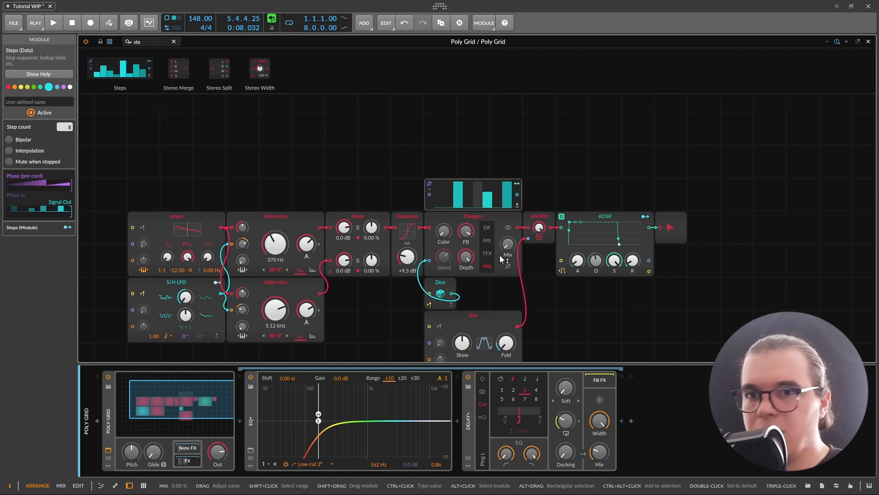
- Modulate the Flanger+ Mix from the Steps module with an amount of 1.000 and start playback
click(517, 183)
drag(511, 247, 511, 197)
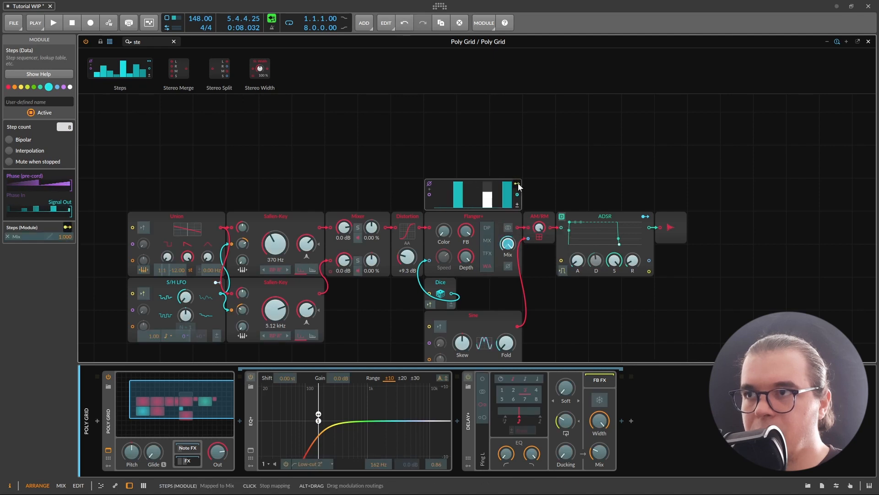
click(518, 183)
key(space)
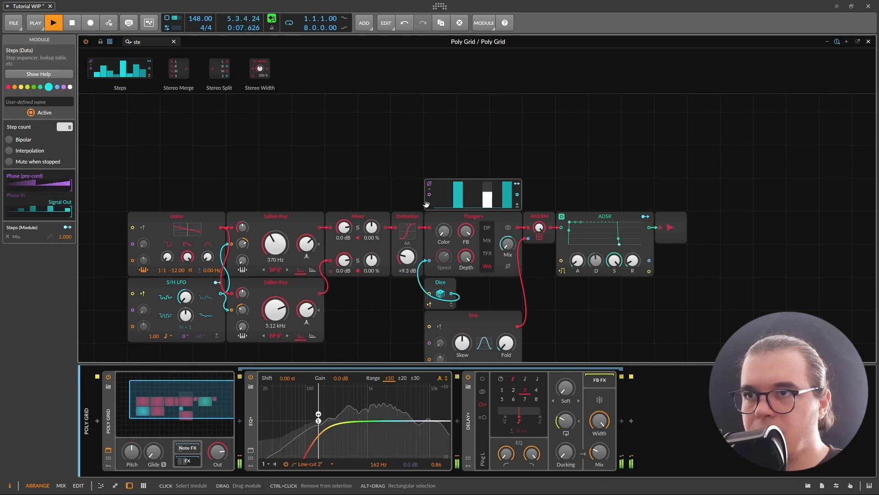
- Enable Mute when stopped for the Steps module, reset the Sine module's pitch offset to 0.00 st, and audition the patch
click(10, 161)
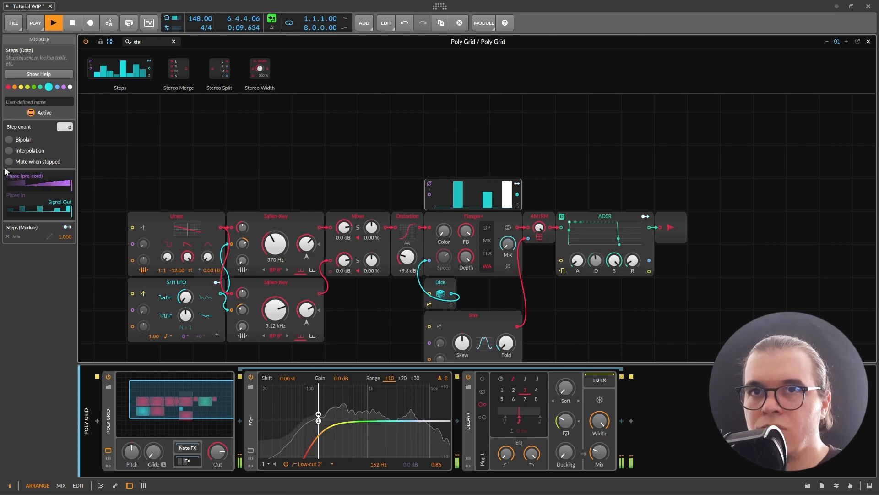
scroll(435, 227, down, 2)
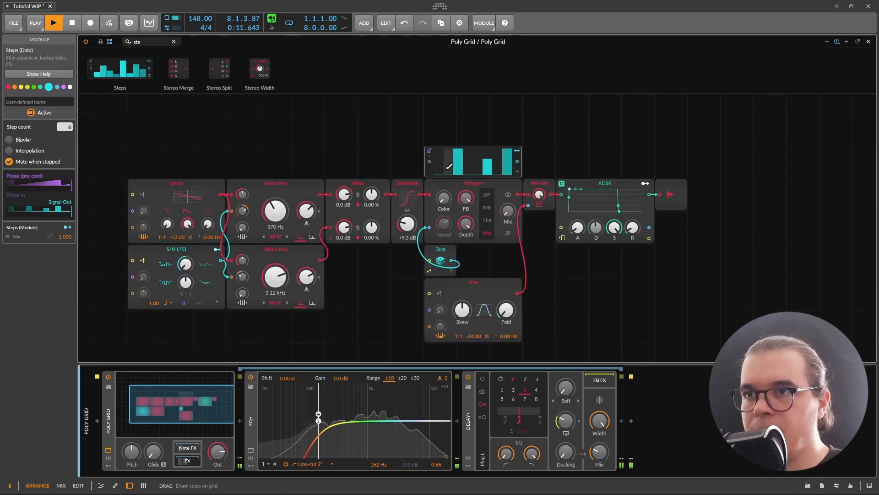
double_click(478, 335)
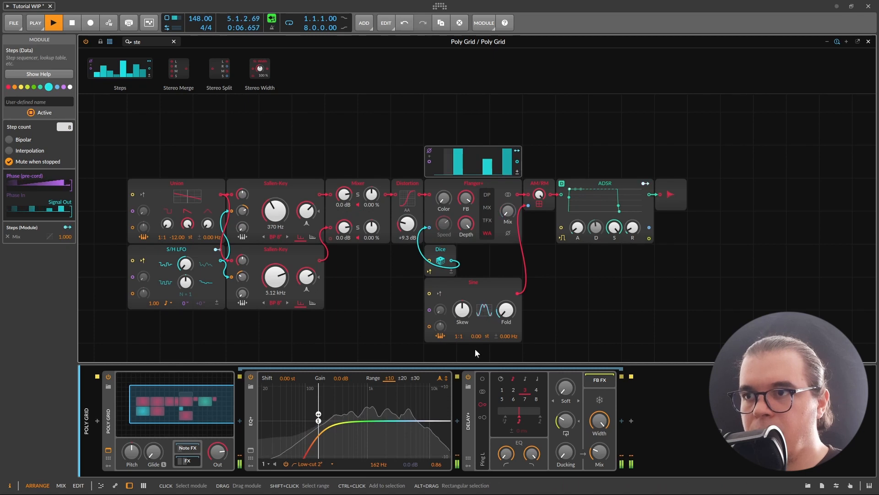
key(space)
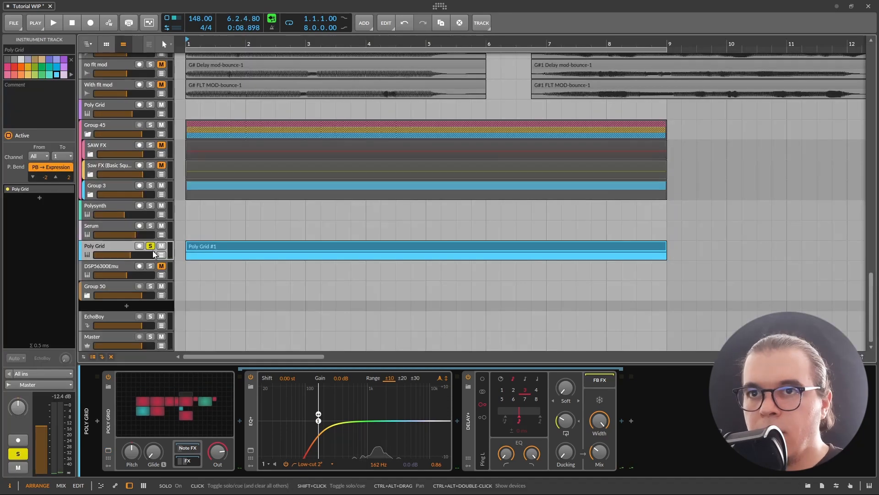
- Turn off solo on the Poly Grid track and set the EQ+ low-cut band to 179 Hz during playback
click(150, 246)
key(space)
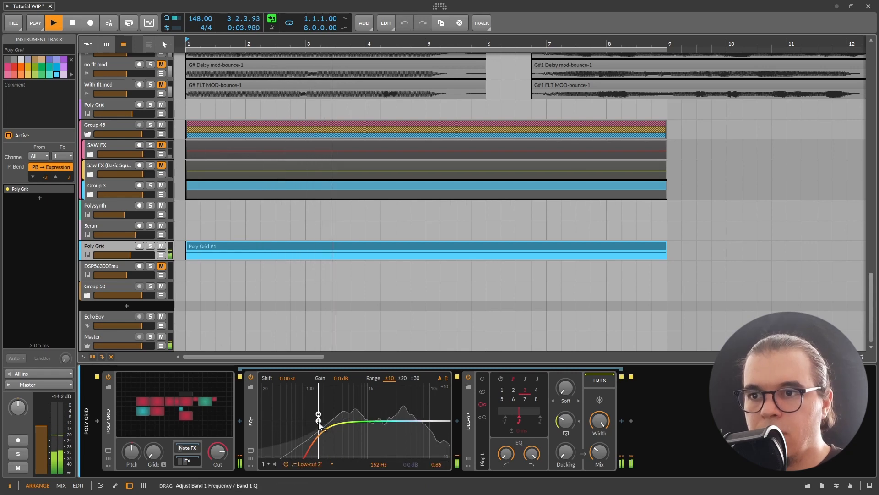
drag(318, 421, 322, 425)
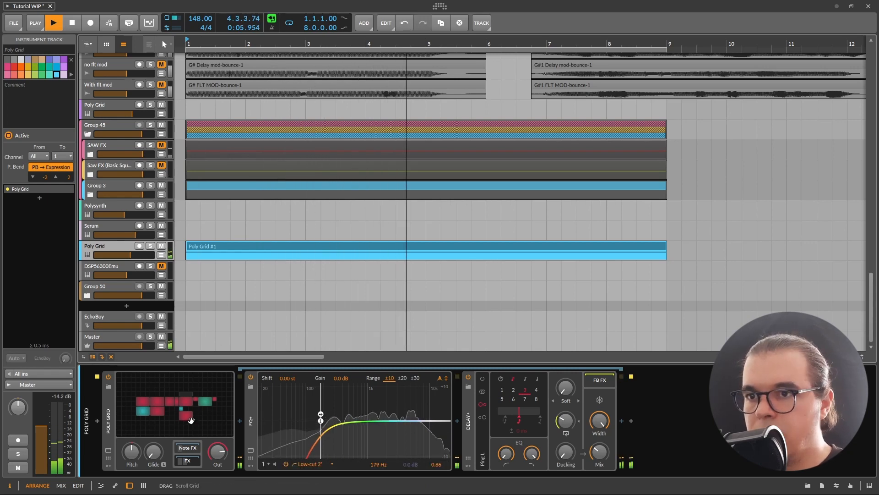
- Reopen the Poly Grid patch, delete the Dice module, and add an S/H LFO beside the Sine module
click(191, 420)
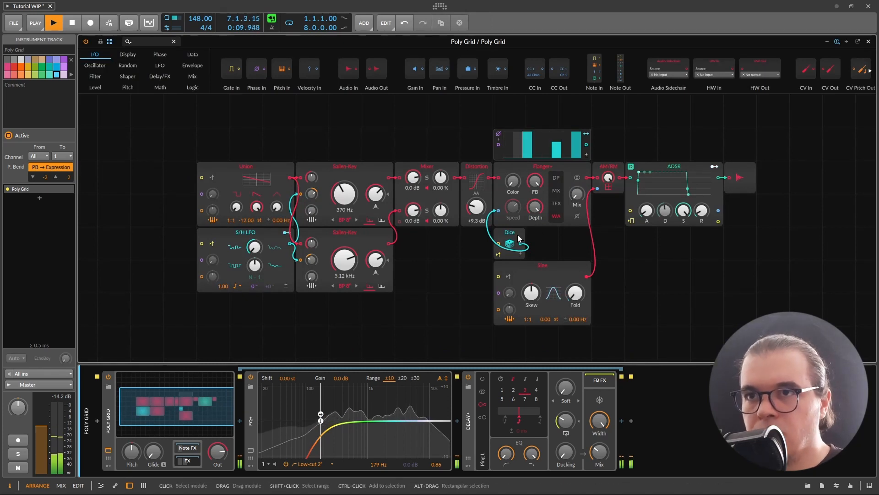
mouse_move(463, 266)
mouse_down()
mouse_move(436, 268)
mouse_move(446, 265)
mouse_up()
key(space)
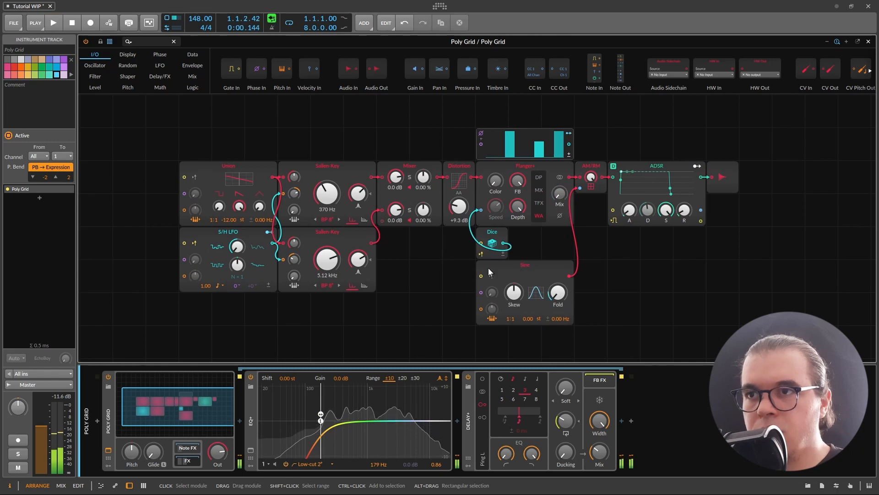
click(499, 229)
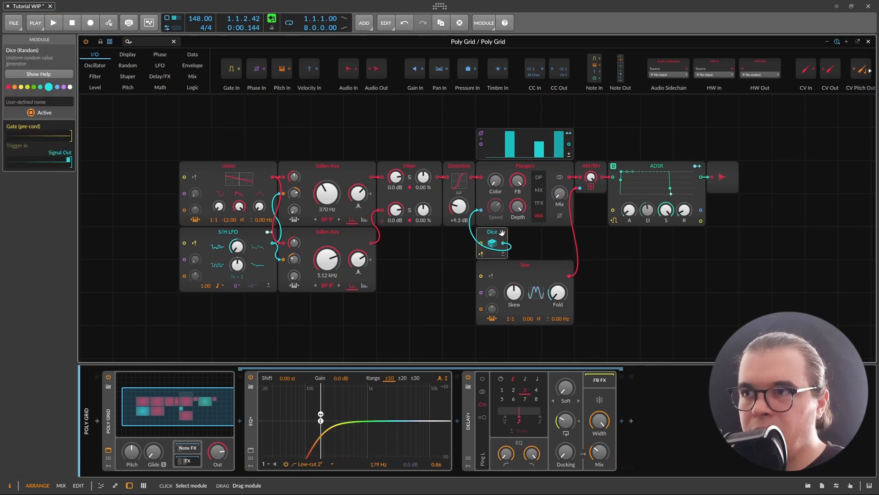
key(Delete)
text(ra)
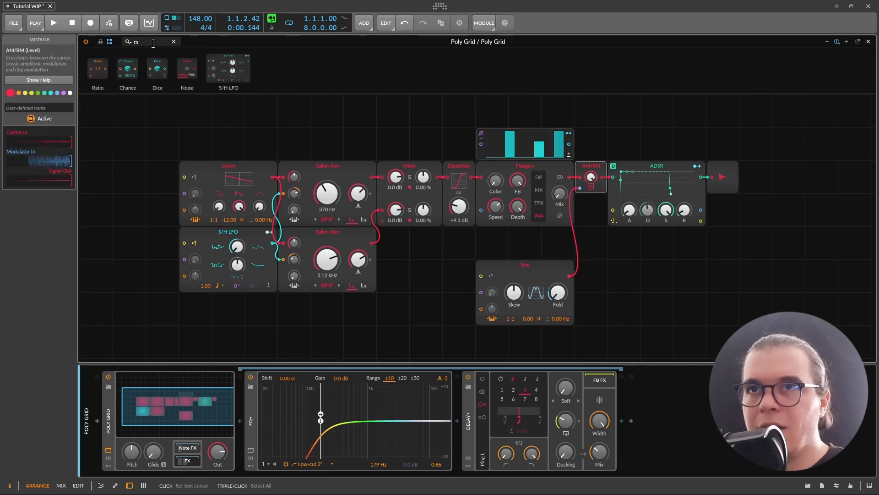
drag(229, 71, 426, 296)
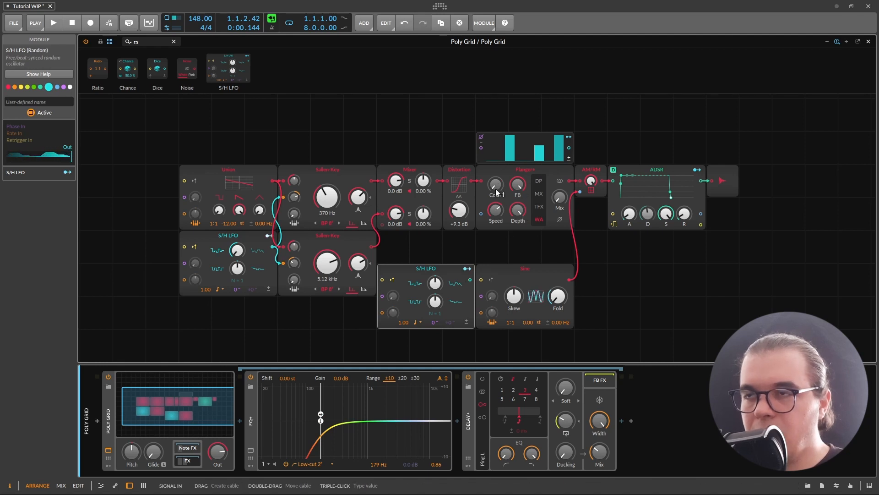
- Modulate the Flanger+ Color from the new S/H LFO with an amount of 1.000, keeping its quarter-note timebase
drag(440, 286, 440, 286)
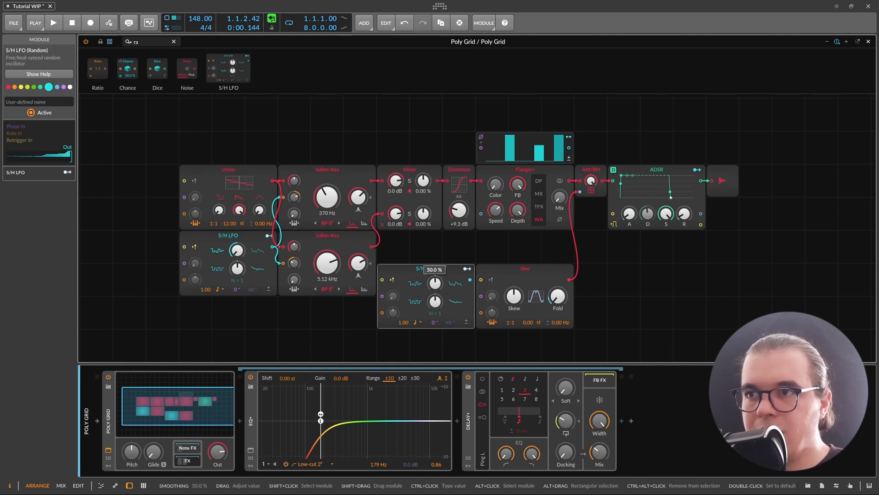
click(467, 268)
mouse_move(495, 184)
mouse_down()
mouse_move(495, 174)
mouse_move(491, 201)
mouse_up()
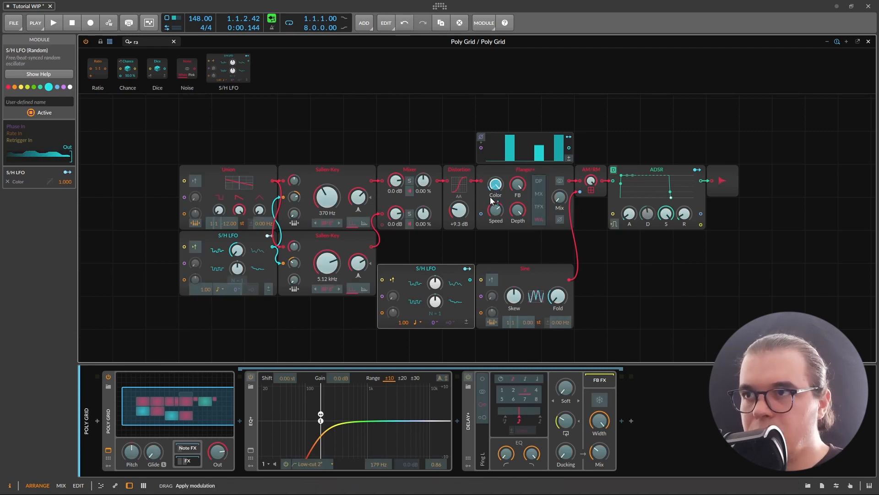
click(467, 273)
click(419, 322)
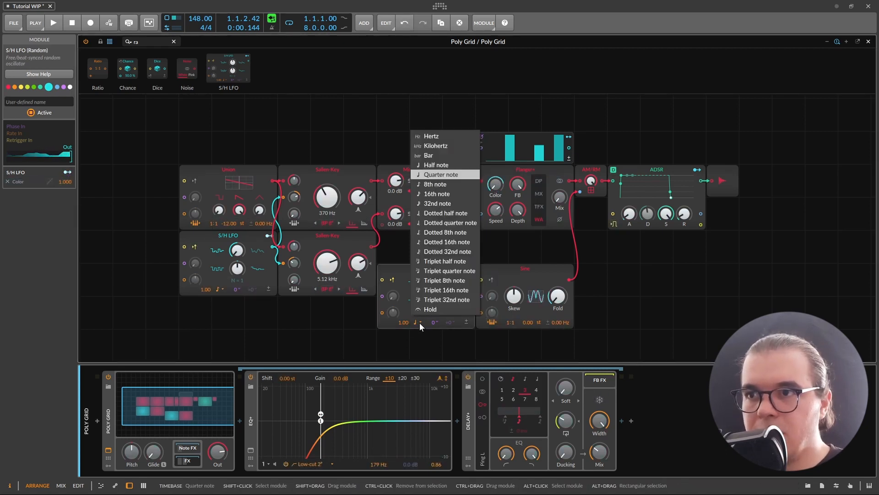
click(458, 353)
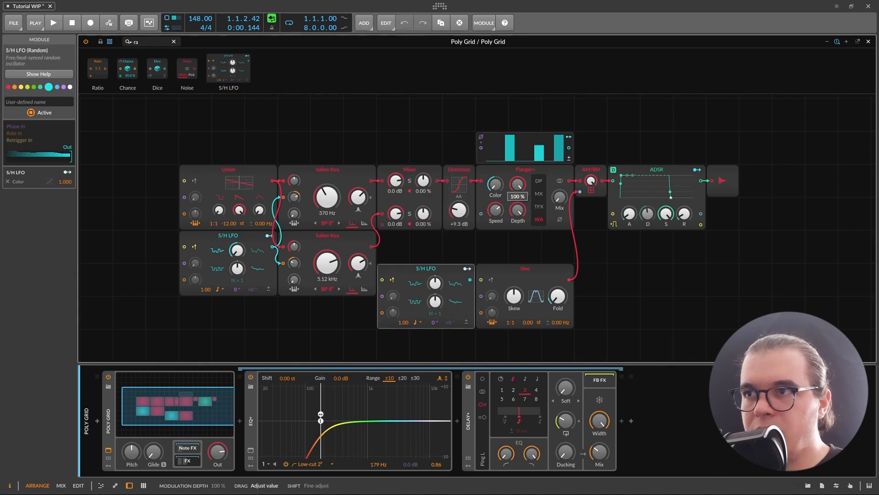
- Readjust the Flanger+ modulation depth and audition the patch
drag(518, 210, 496, 229)
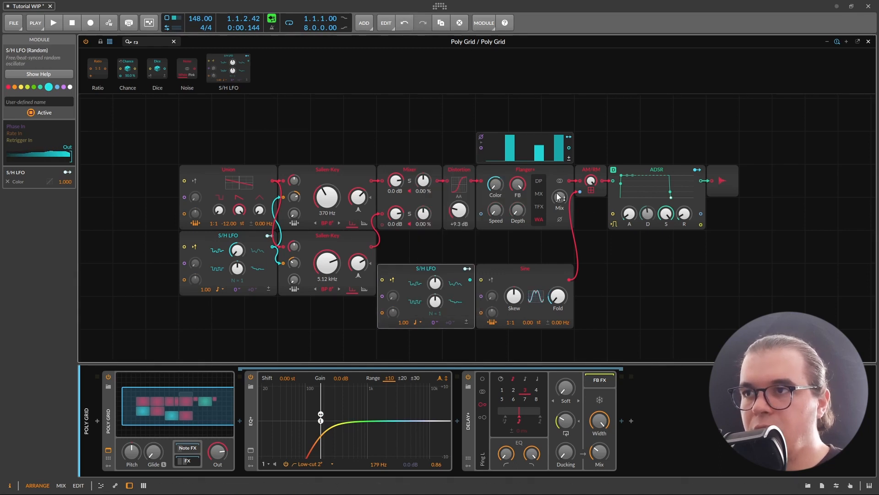
key(space)
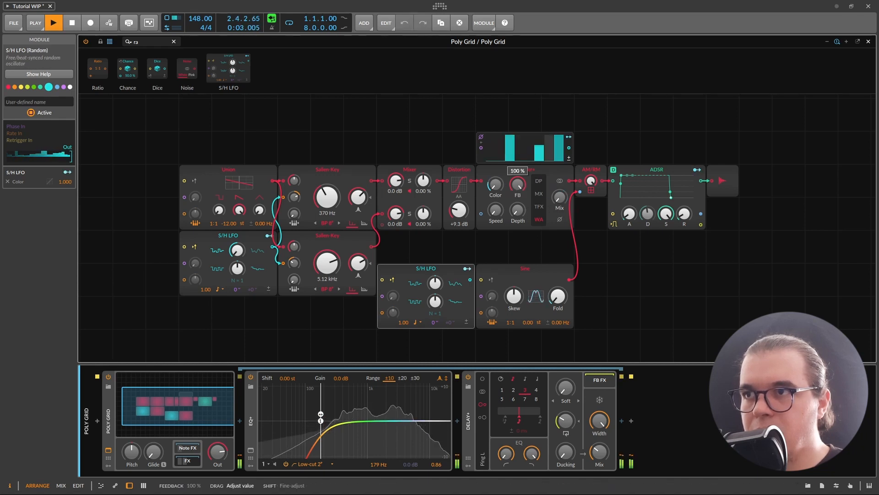
drag(520, 241, 448, 237)
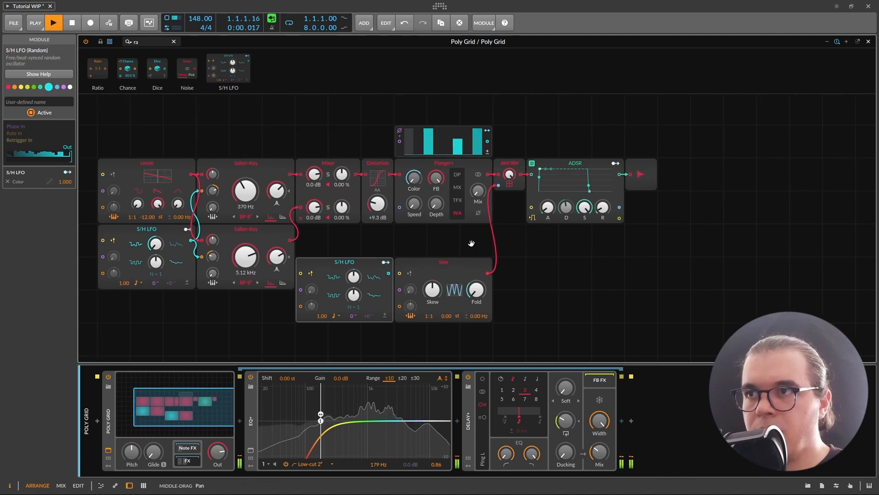
drag(471, 239, 490, 273)
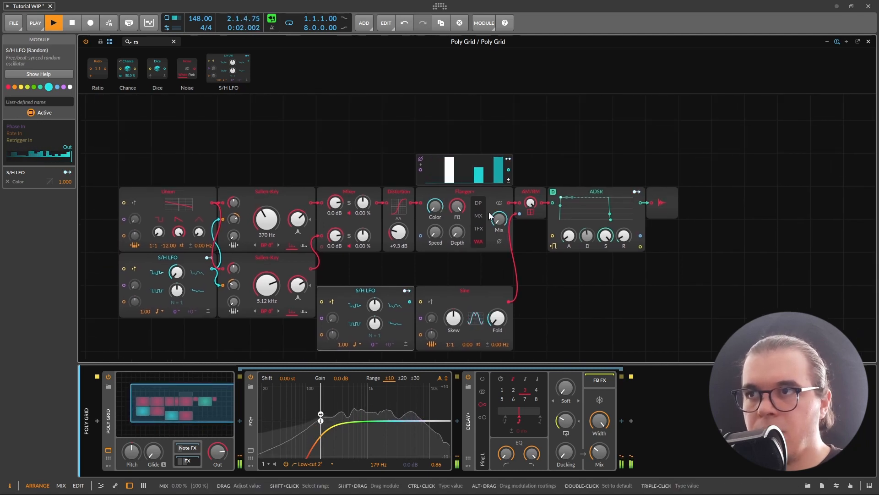
- Draw an additional bar on step 5 of the Steps pattern and listen to the result before stopping playback
click(470, 161)
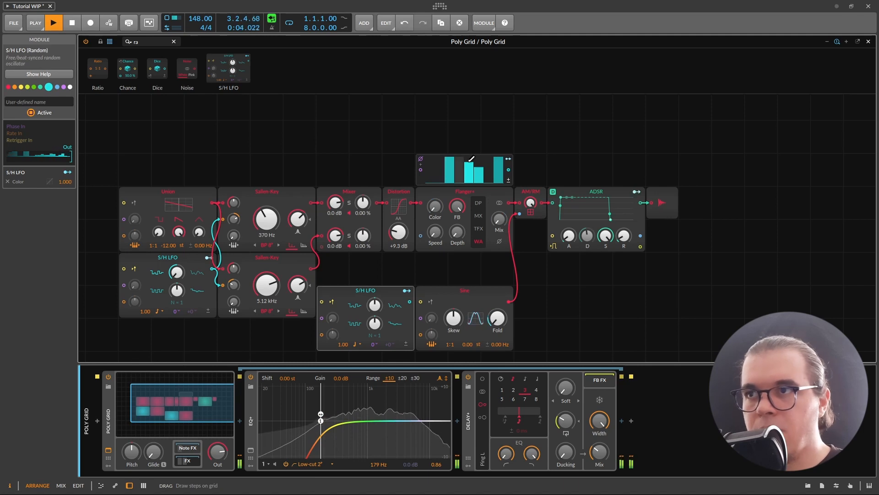
drag(472, 257, 461, 256)
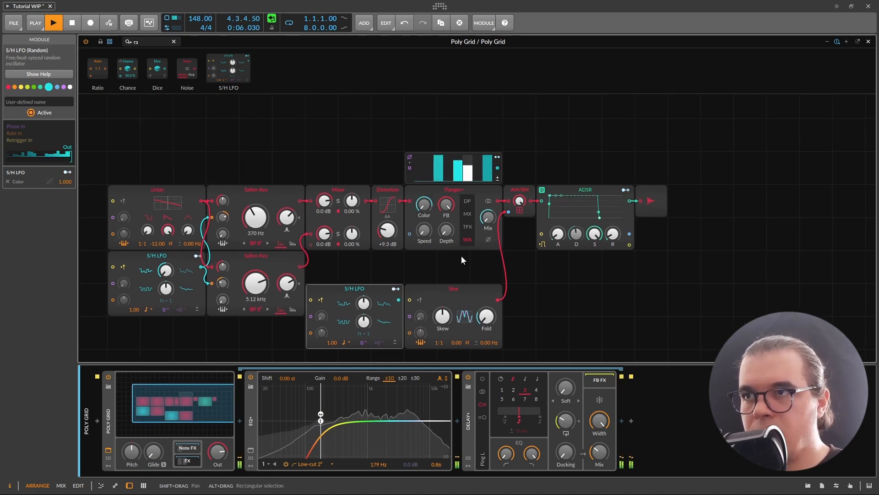
key(space)
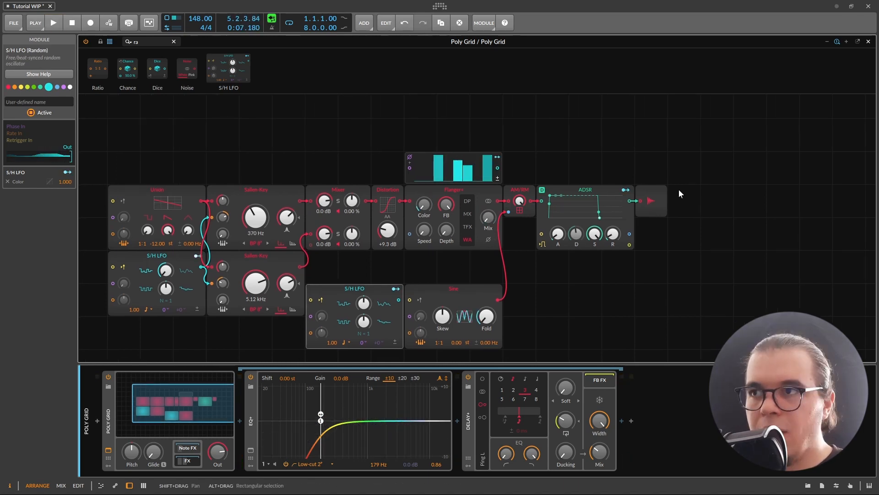
- Move the Audio Out module farther from the ADSR and insert a Comb module between them
click(653, 208)
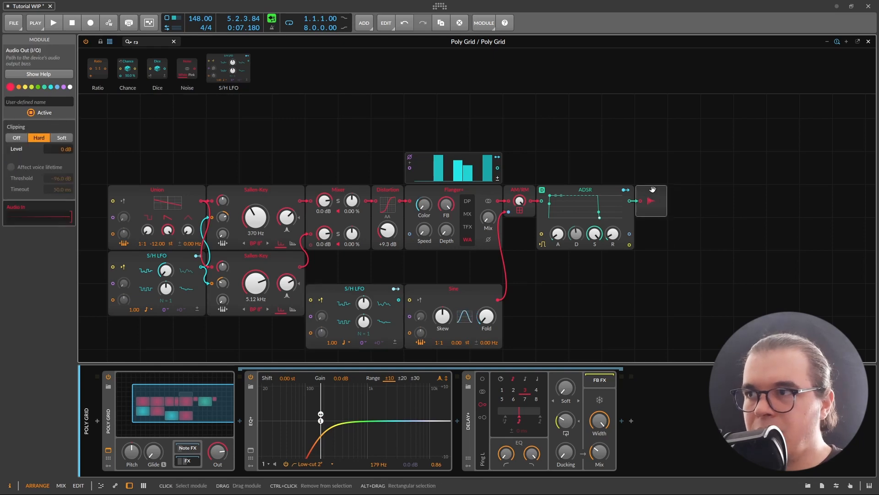
drag(651, 189, 815, 188)
double_click(147, 41)
text(com)
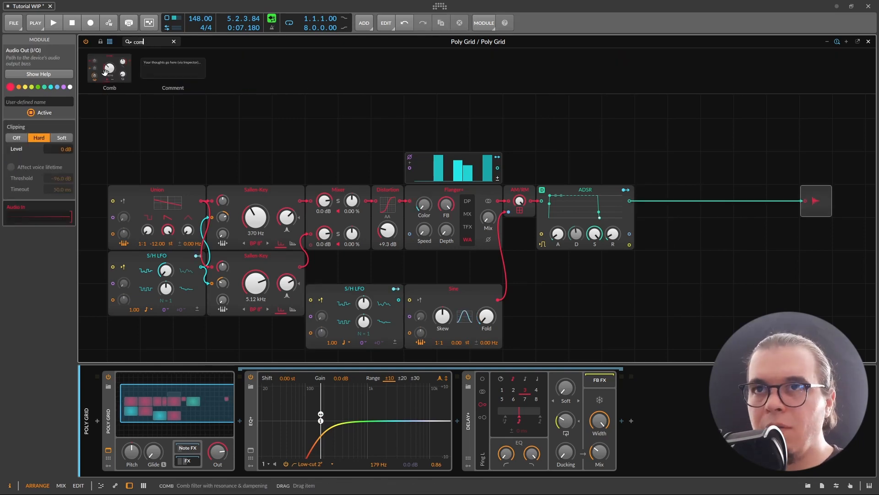
drag(105, 71, 605, 197)
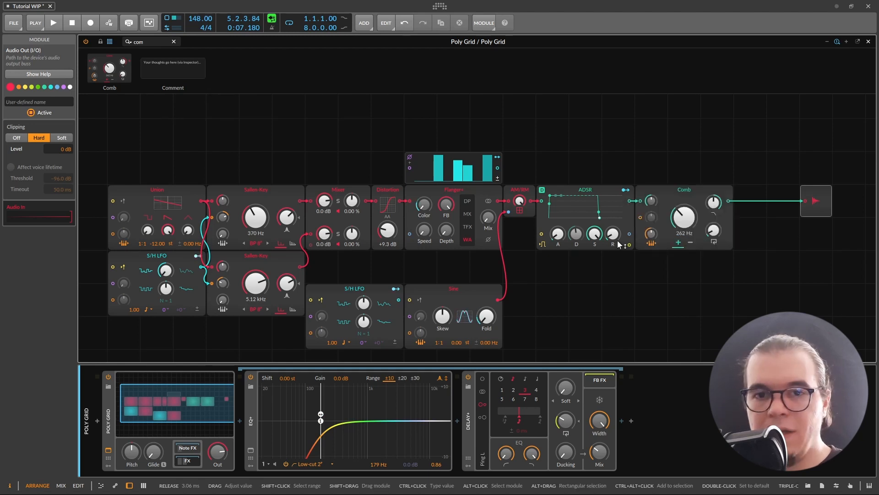
- Try the Comb module before the ADSR and restore the order with the Comb after it
drag(662, 196, 528, 203)
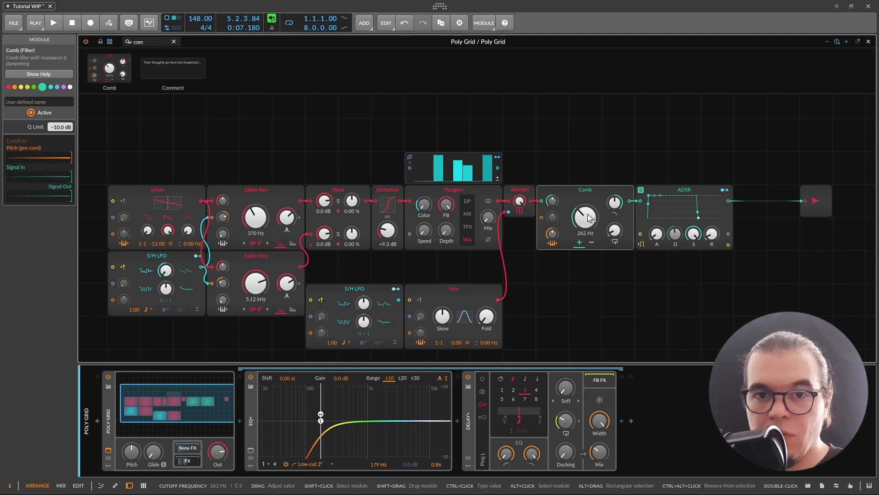
drag(578, 204, 774, 202)
drag(773, 159, 660, 261)
drag(688, 190, 589, 190)
- Place Audio Out directly after the Comb, raise the Comb's feedback, and lower its cutoff to 28.3 Hz while auditioning
drag(851, 202, 714, 197)
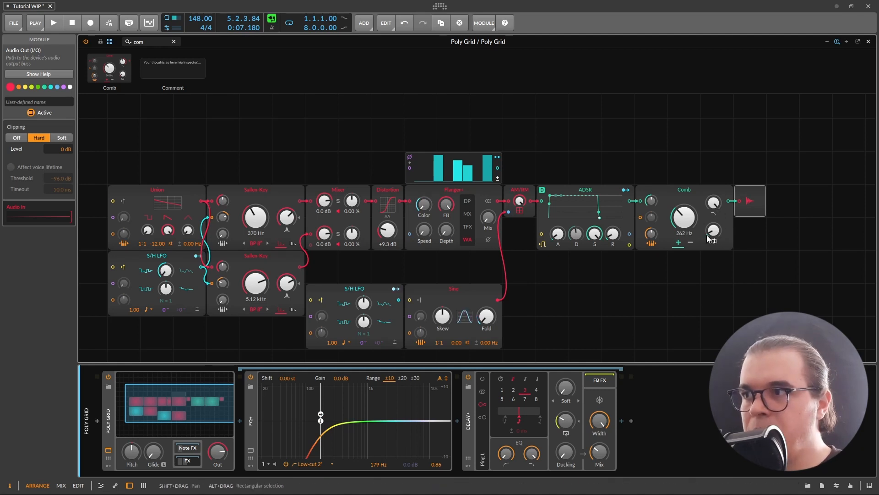
drag(713, 230, 684, 227)
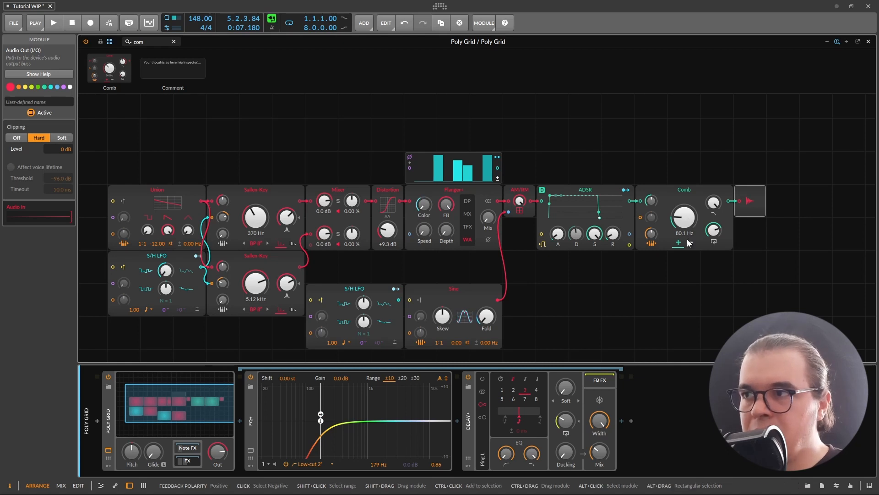
key(space)
drag(687, 221, 718, 237)
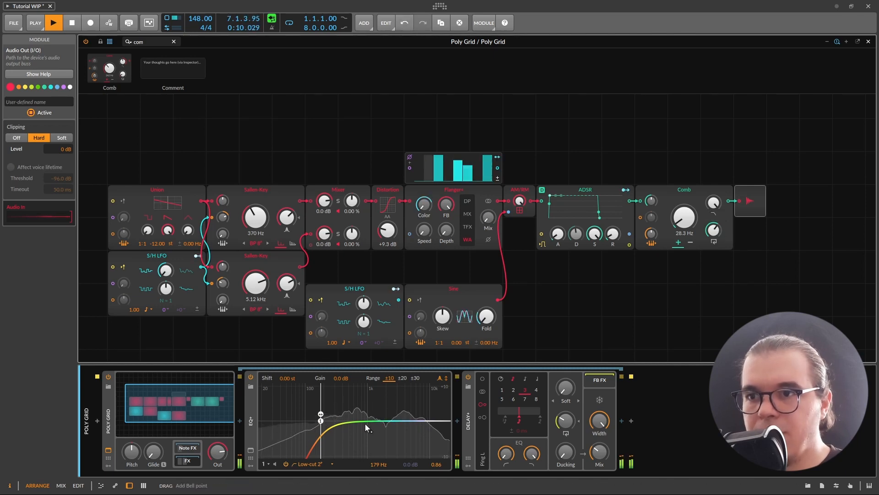
- Add a bell band to EQ+ at 788 Hz with -1.1 dB gain and stop playback
drag(361, 420, 361, 424)
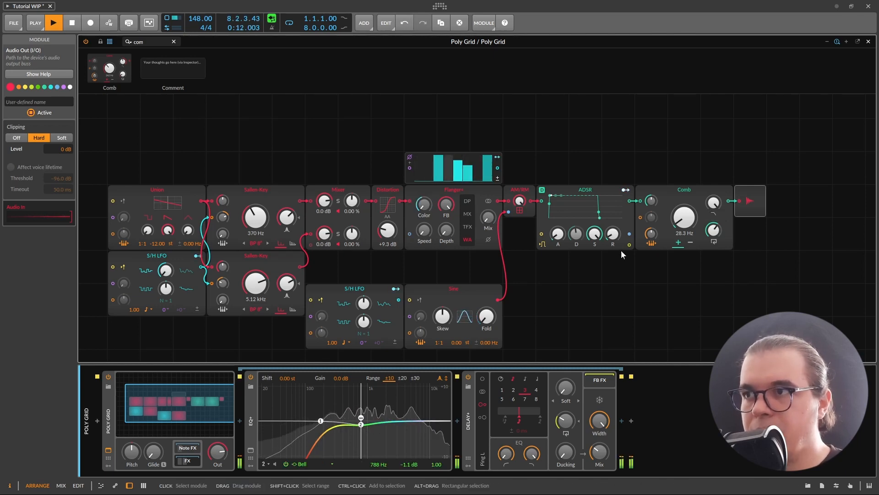
key(space)
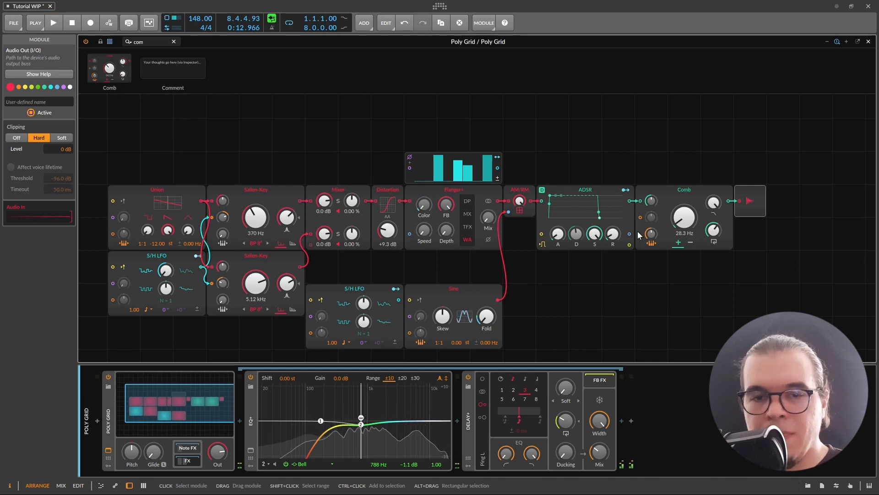
- Lower the Comb module below the main signal row and insert a Blend before Audio Out to crossfade the ADSR and Comb signals
click(687, 194)
drag(688, 195, 688, 261)
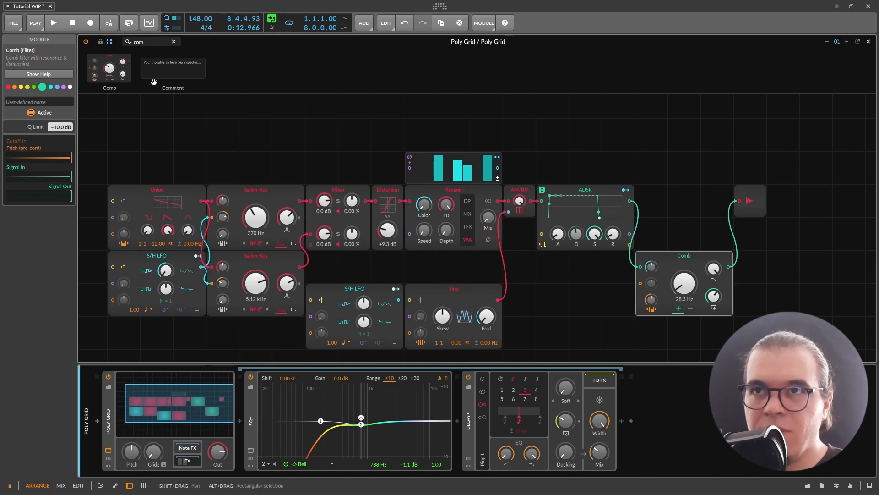
click(155, 40)
text(blend)
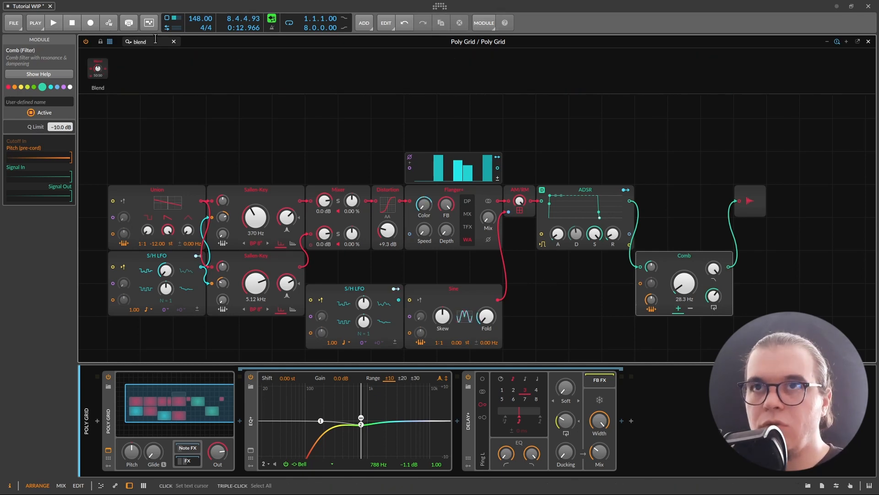
drag(97, 68, 718, 200)
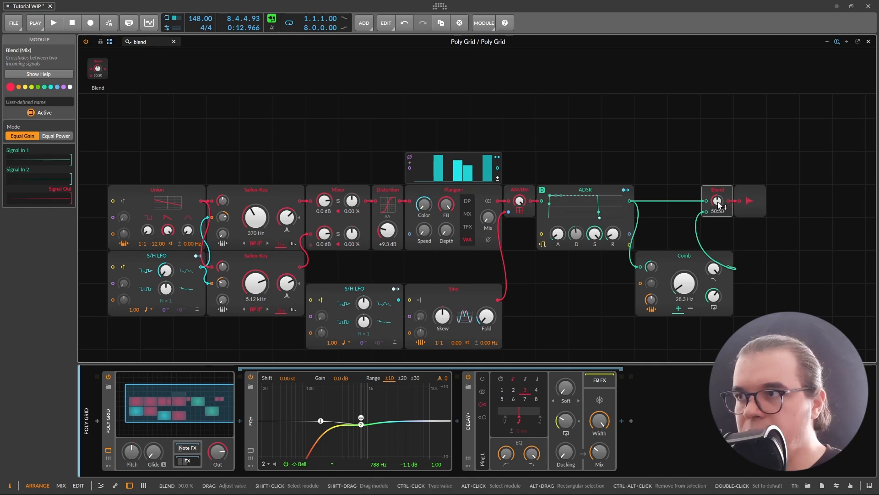
- Raise the Comb's feedback slightly and set the Blend balance to 57:43 in favour of the ADSR signal
drag(718, 200, 717, 194)
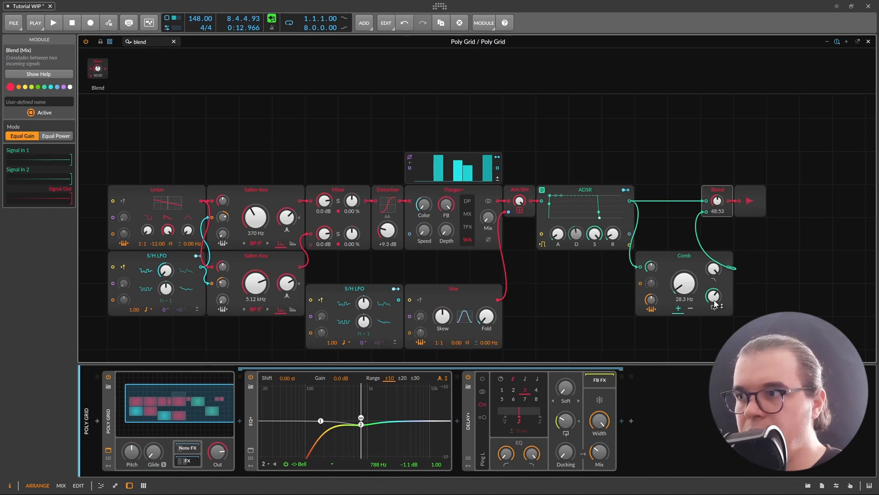
drag(714, 297, 714, 291)
drag(717, 201, 718, 199)
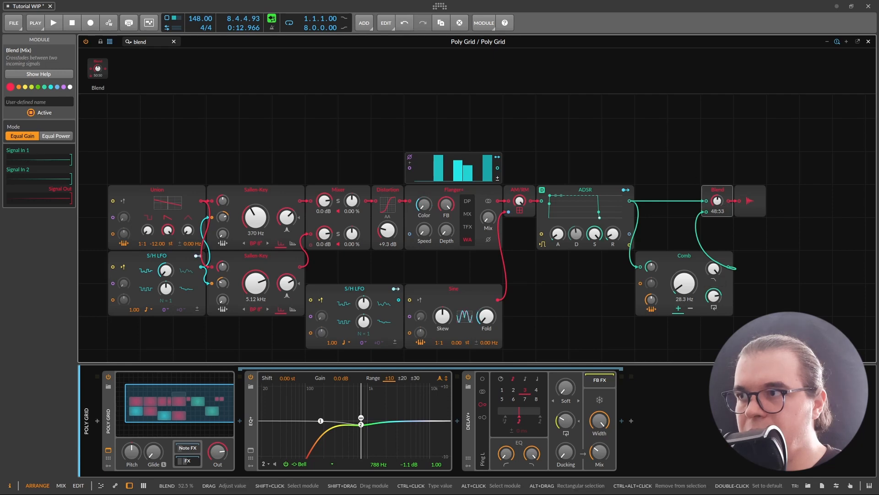
- While auditioning, set the EQ+ low-cut band to 207 Hz, and bring the Blend balance to 77:23 with playback stopped
key(space)
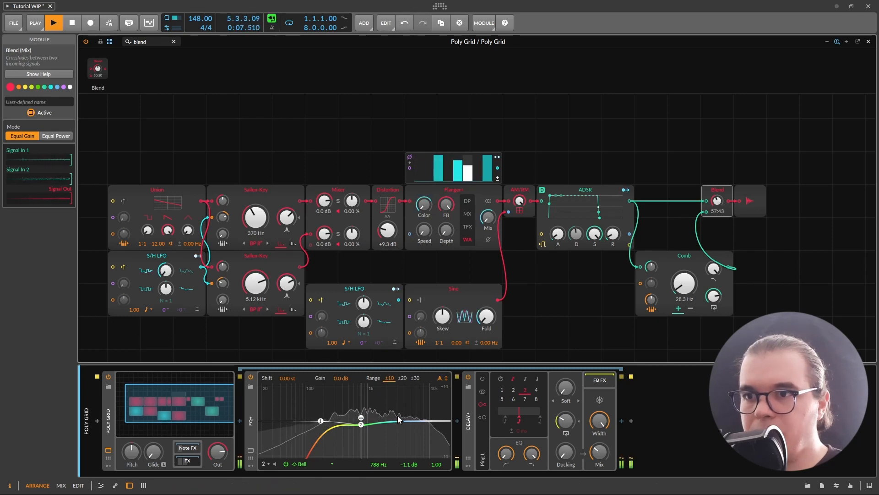
drag(322, 422, 326, 421)
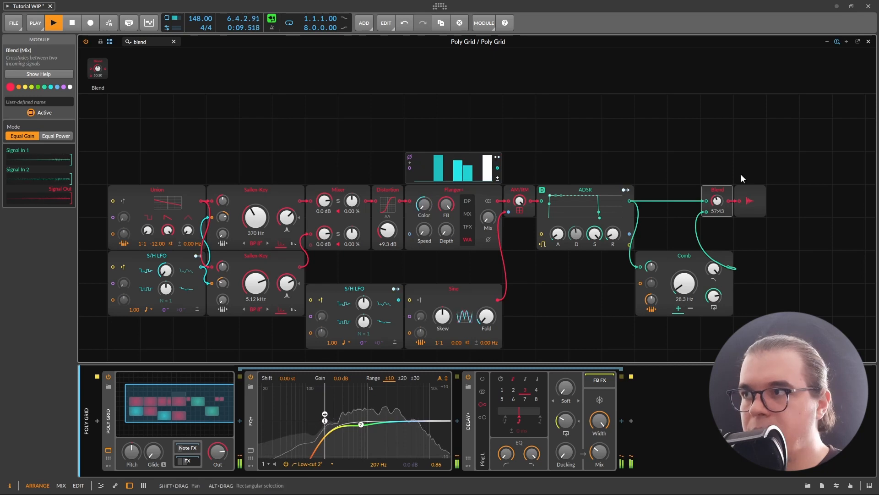
scroll(570, 271, down, 2)
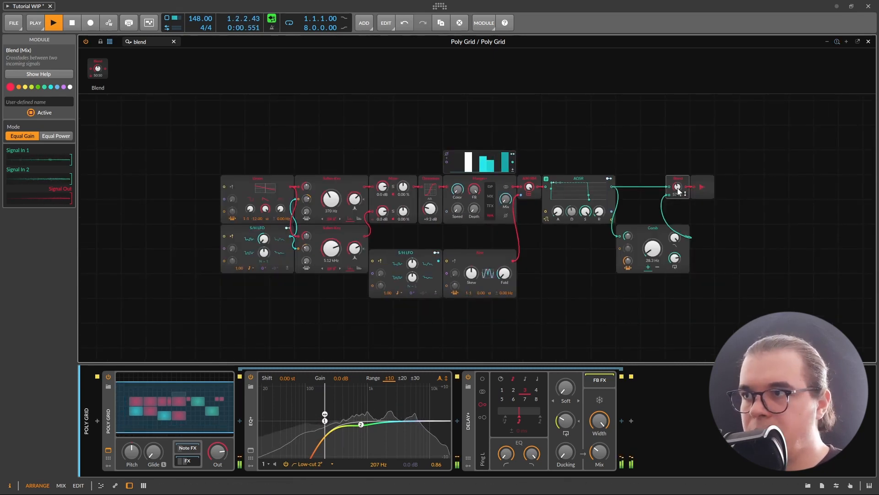
drag(677, 187, 677, 185)
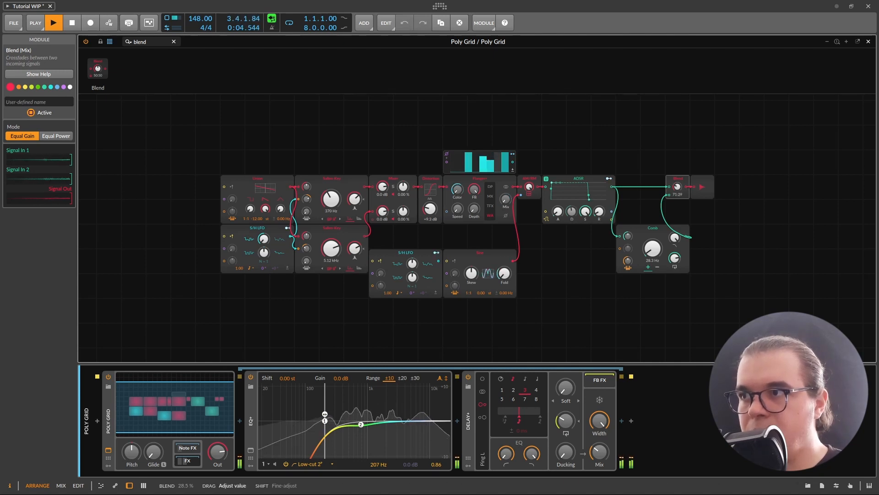
scroll(636, 167, up, 1)
mouse_move(720, 193)
mouse_down()
mouse_move(703, 210)
mouse_move(725, 196)
mouse_up()
key(space)
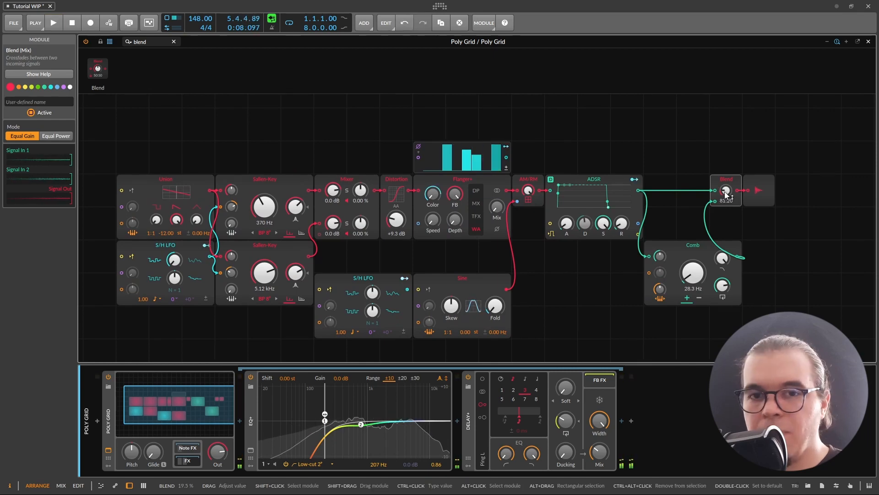
drag(732, 195, 732, 199)
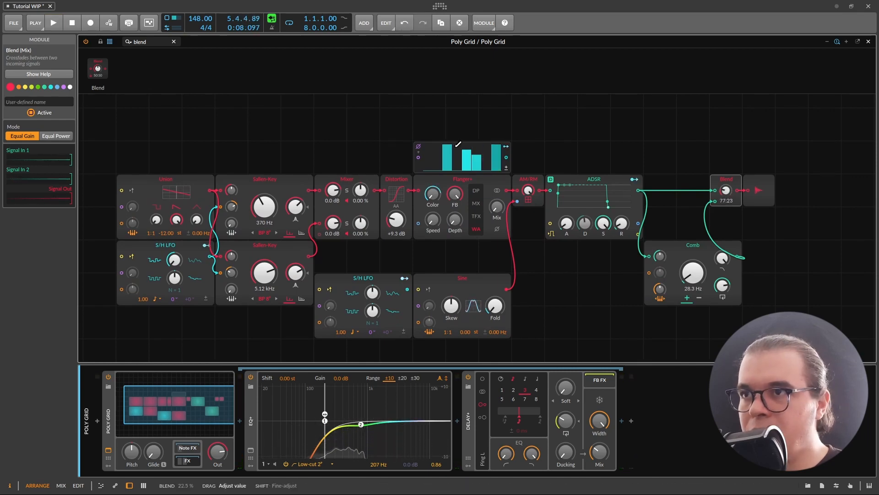
- Duplicate the flanger's Steps module, place the copy above the Comb's column, set it to 16 steps and draw bars in its second half
click(416, 170)
key(ctrl+d)
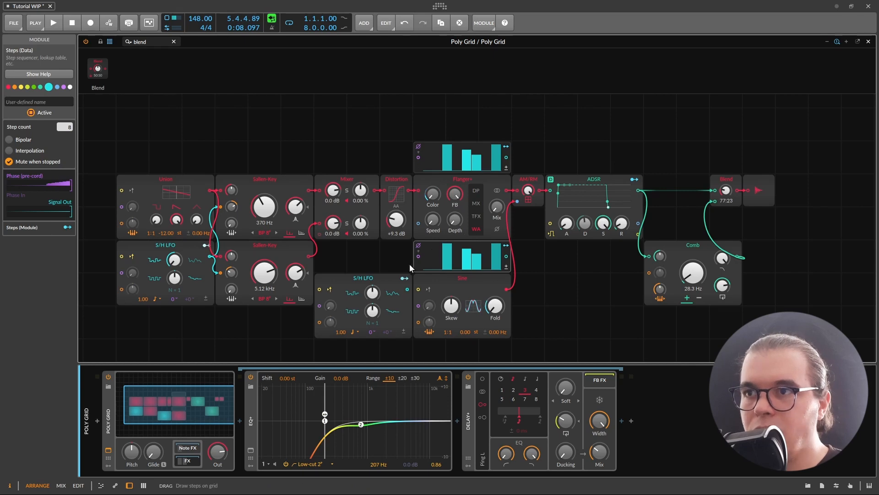
drag(464, 251, 695, 153)
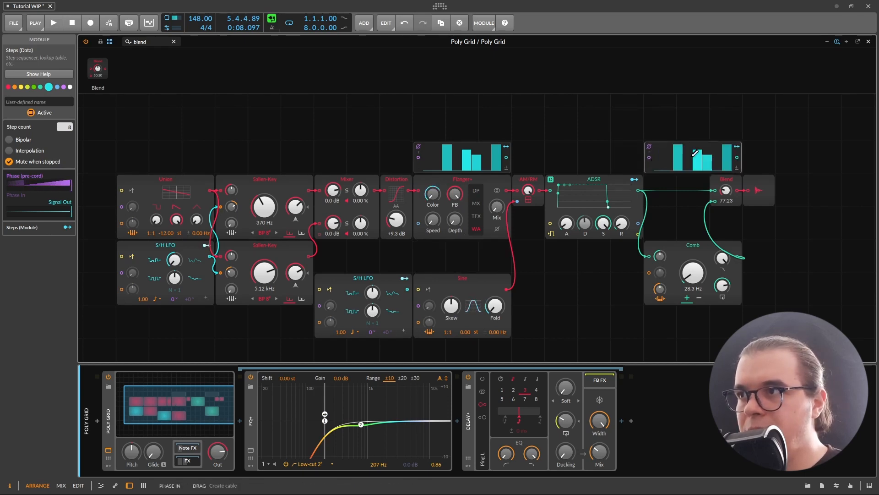
drag(67, 130, 67, 122)
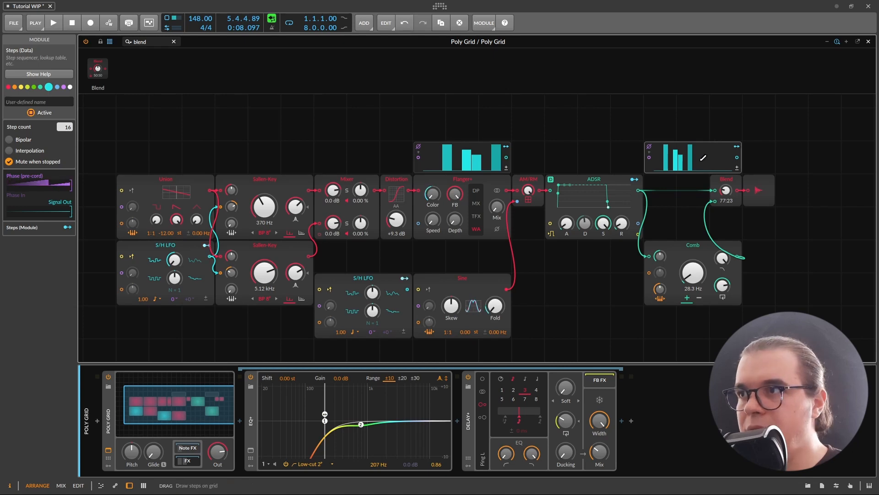
drag(716, 147, 718, 155)
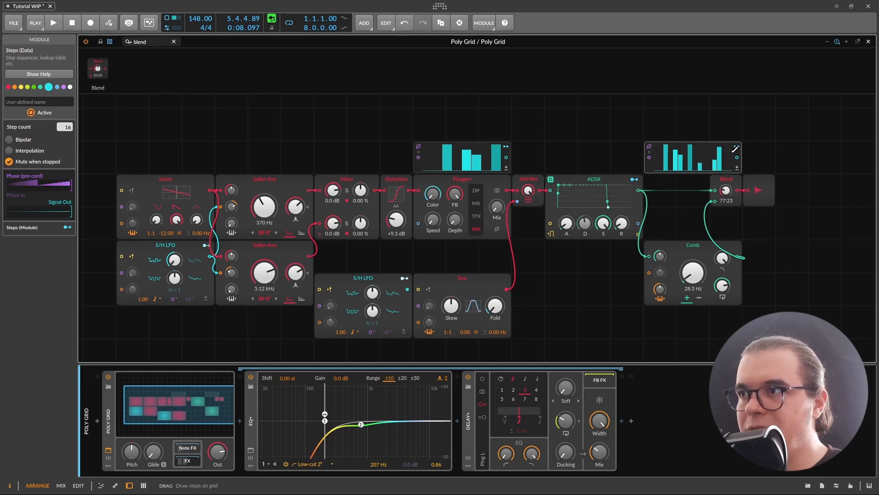
- Modulate the Blend from the 16-step module by 0.350 and set the Blend's base position fully to In 1
click(736, 146)
drag(726, 191, 726, 185)
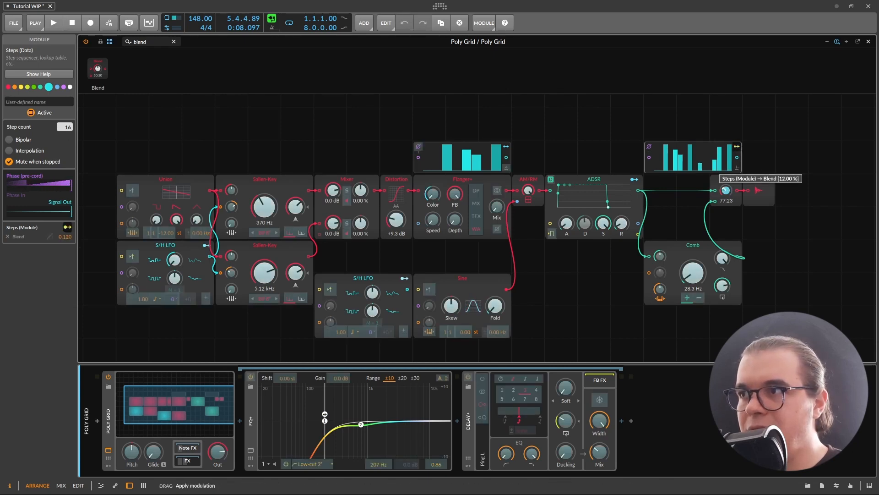
click(738, 146)
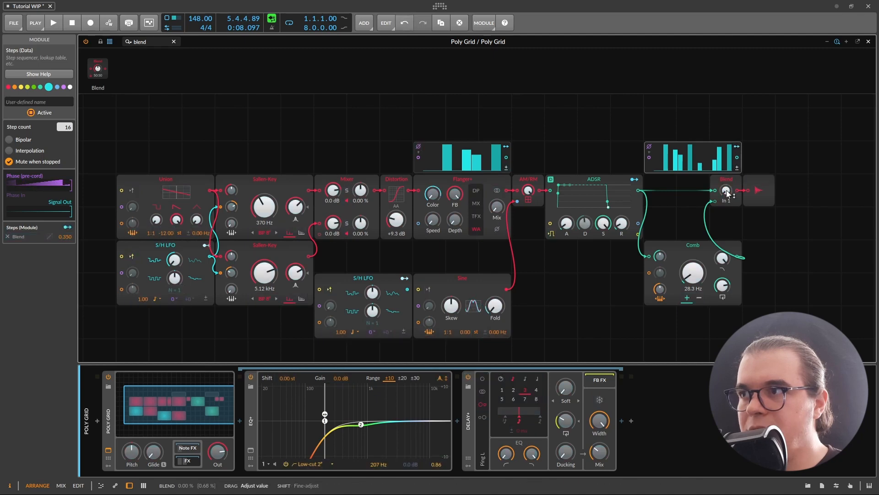
- Audition the step-modulated Blend while adjusting the Comb's feedback, and stop playback
key(space)
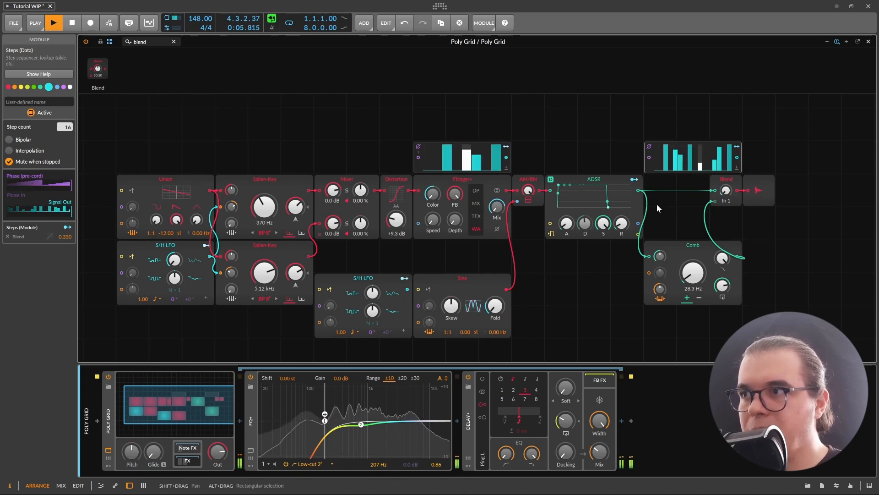
scroll(657, 204, down, 2)
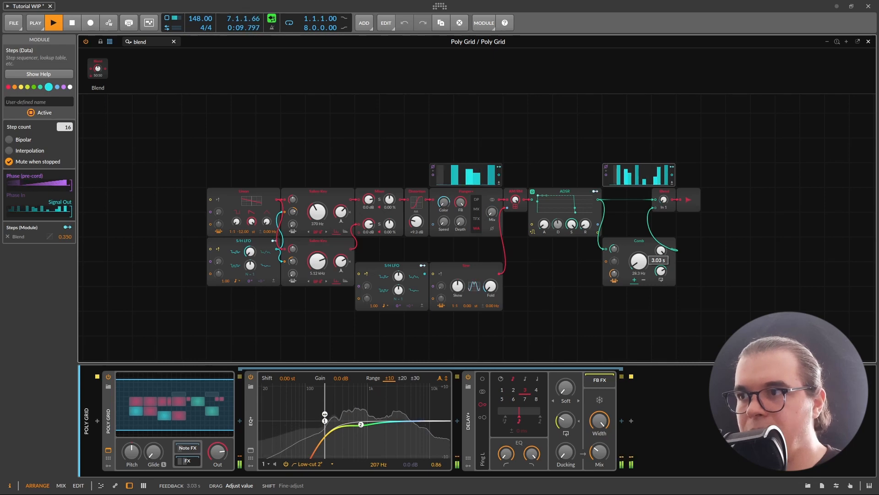
scroll(547, 253, up, 1)
scroll(547, 253, down, 1)
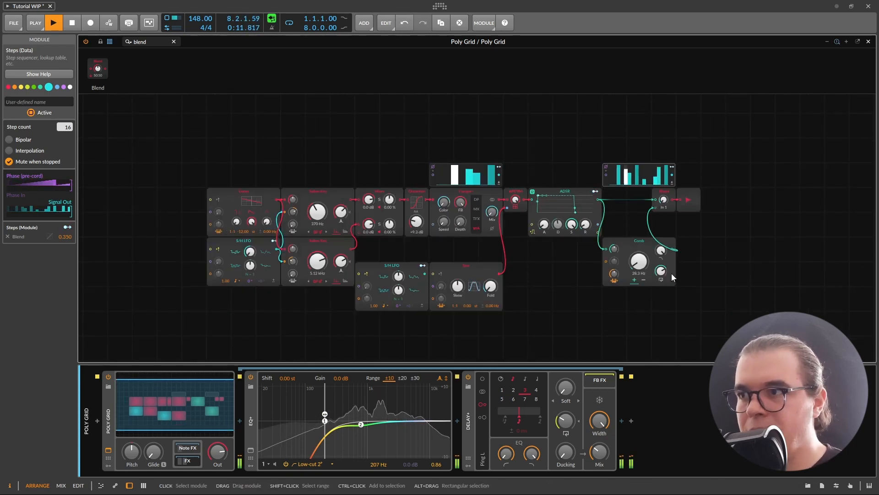
drag(663, 274, 663, 282)
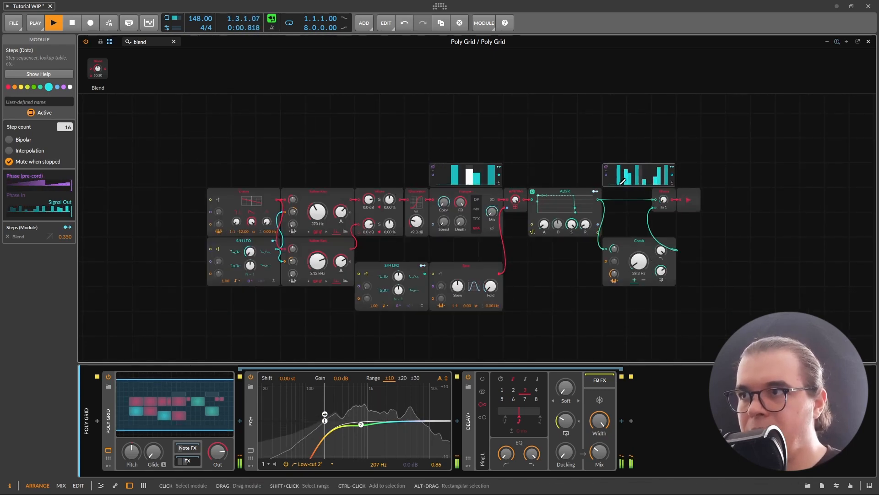
scroll(619, 184, up, 1)
key(space)
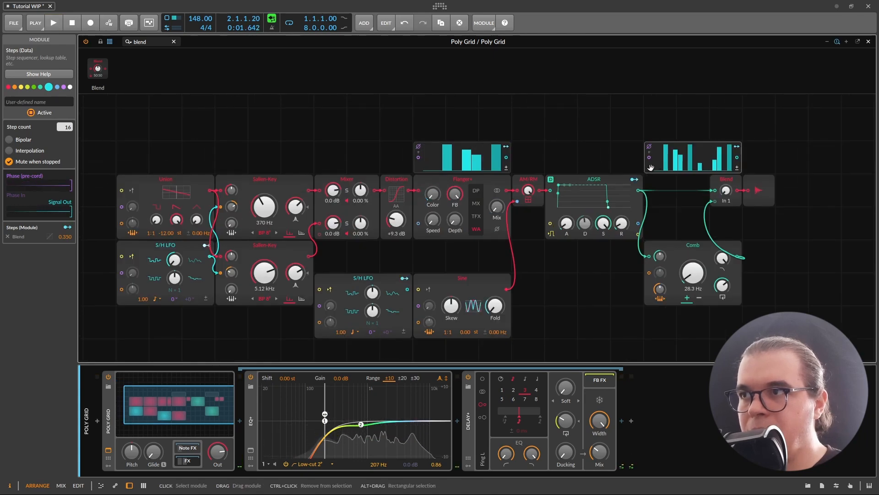